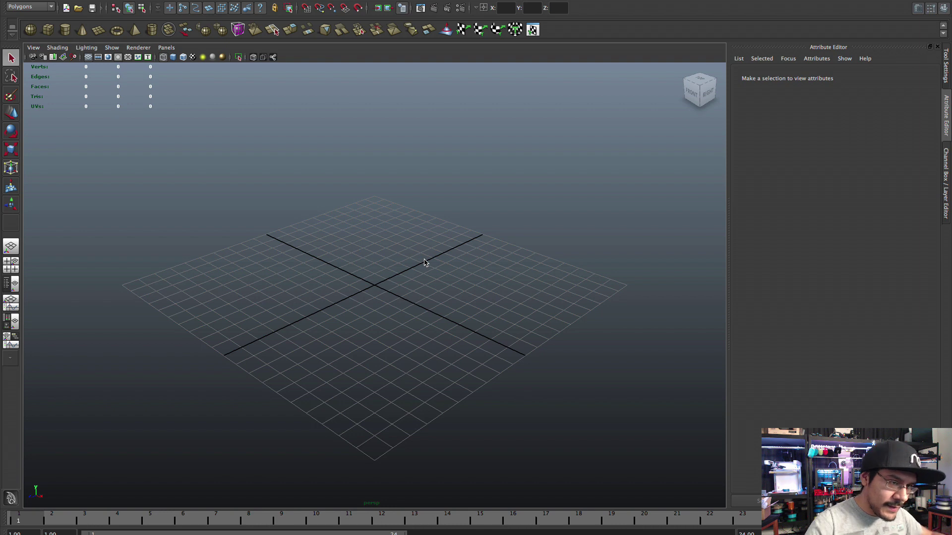
Create a polygon cylinder at the origin with a radius of 15 and a height of 145
{"action": "scroll", "coordinate": [414, 286], "scroll_direction": "up", "scroll_amount": 4}
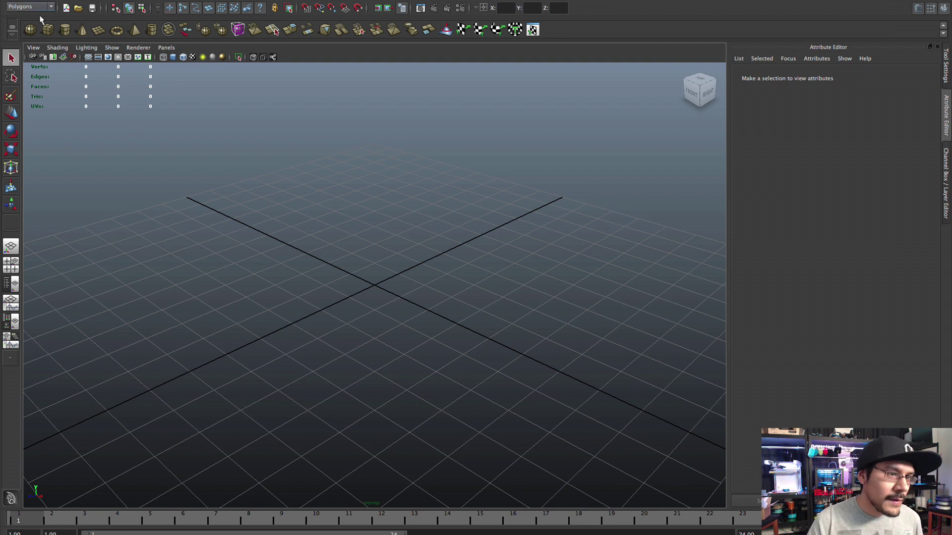
{"action": "left_click", "coordinate": [65, 30]}
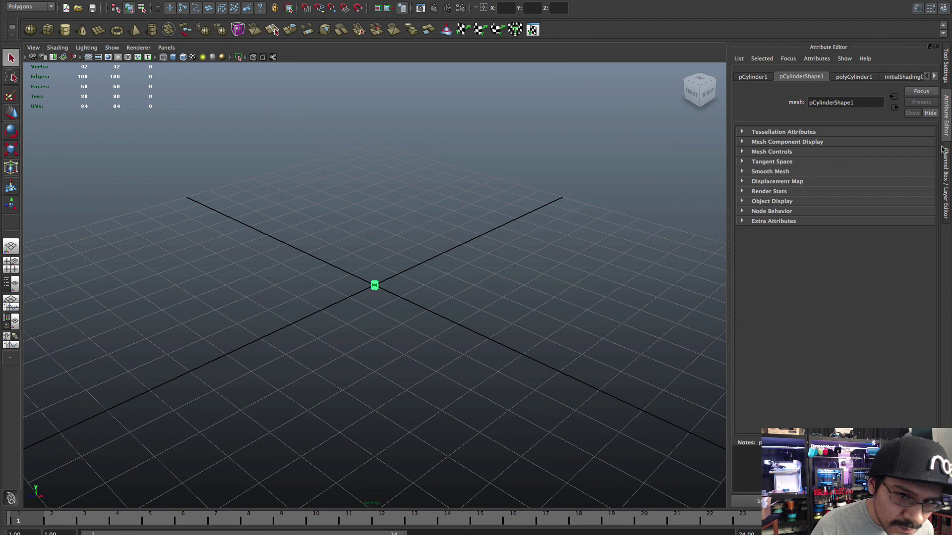
{"action": "left_click", "coordinate": [944, 174]}
{"action": "left_click", "coordinate": [799, 190]}
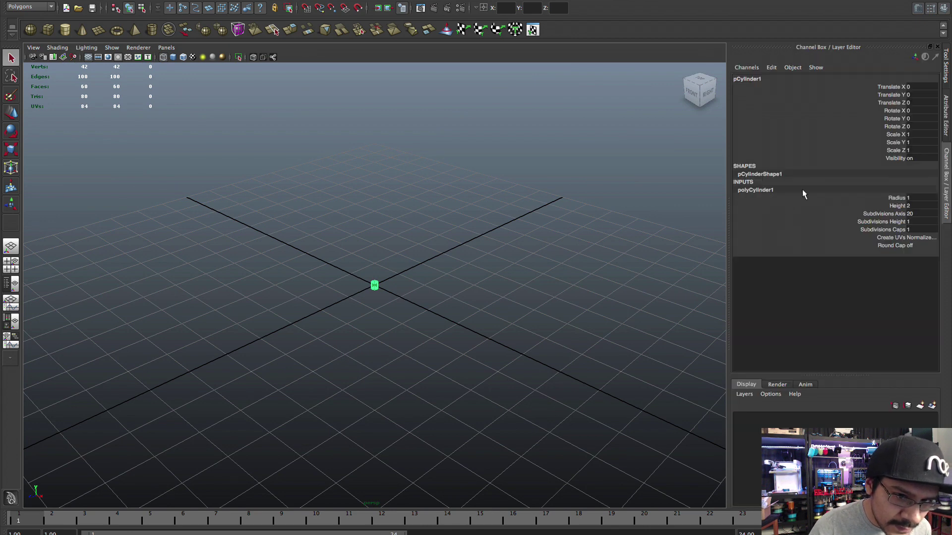
{"action": "double_click", "coordinate": [917, 198]}
{"action": "type", "text": "15"}
{"action": "key", "text": "Tab"}
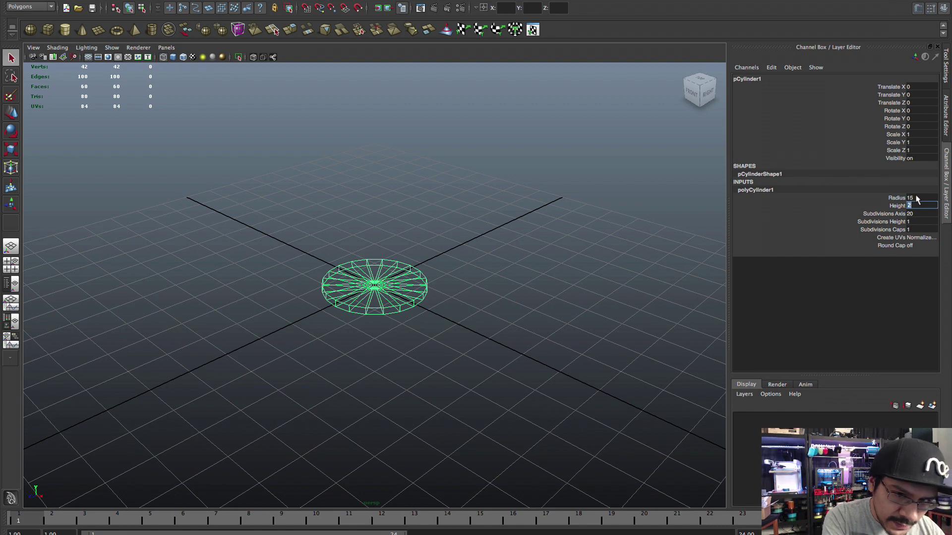
{"action": "type", "text": "15"}
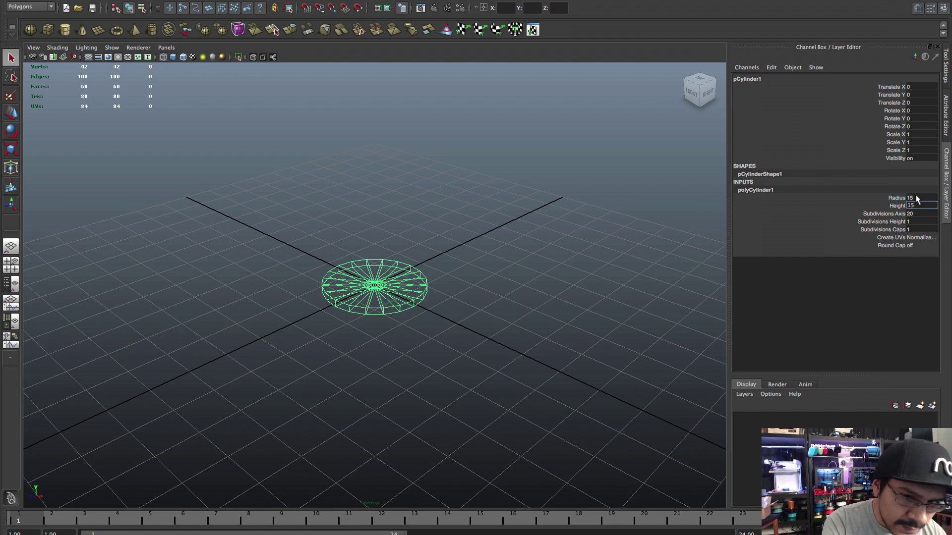
{"action": "key", "text": "Return"}
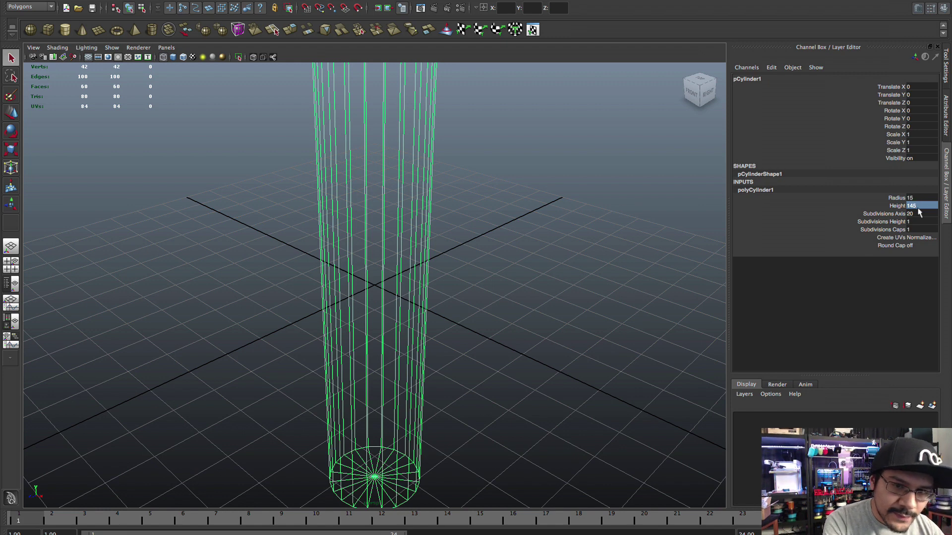
Set the cylinder's subdivisions to 120 around the axis, 150 along the height and 10 on the caps
{"action": "left_click", "coordinate": [919, 213]}
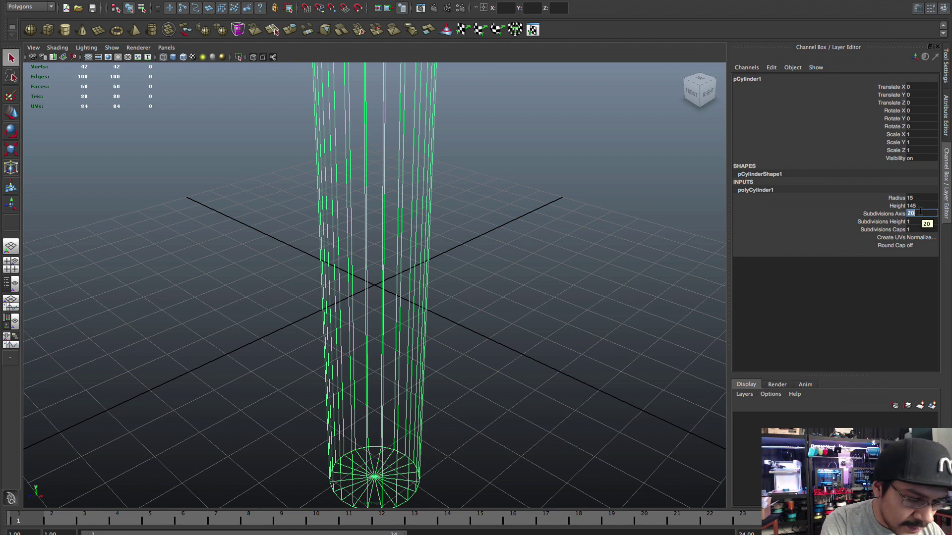
{"action": "type", "text": "120"}
{"action": "key", "text": "Tab"}
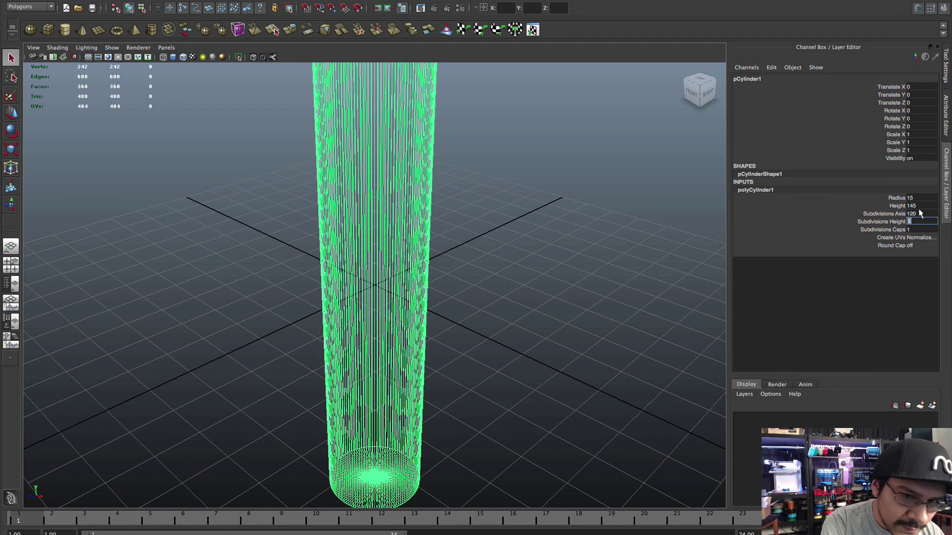
{"action": "type", "text": "150"}
{"action": "key", "text": "Tab"}
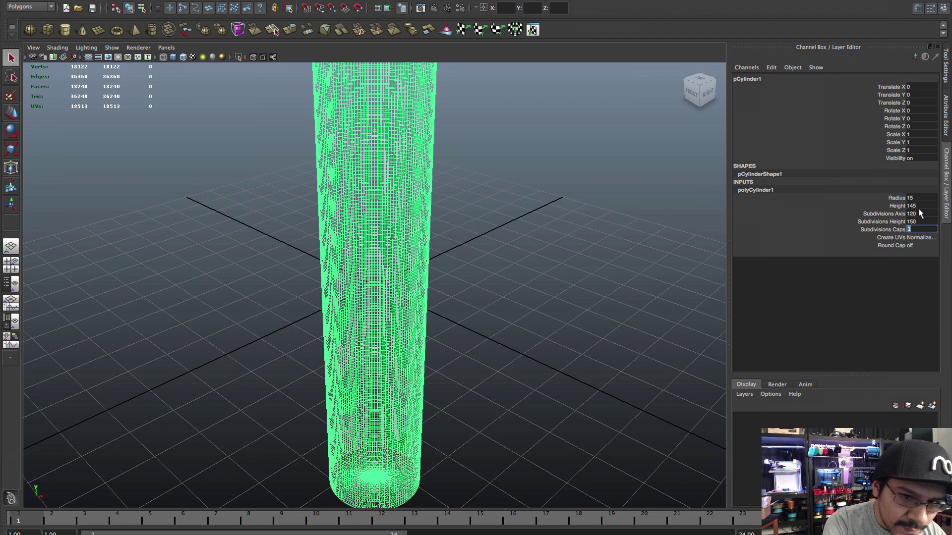
{"action": "type", "text": "10"}
{"action": "key", "text": "Tab"}
Turn on Round Cap for the cylinder so both ends become domed
{"action": "left_click", "coordinate": [881, 239]}
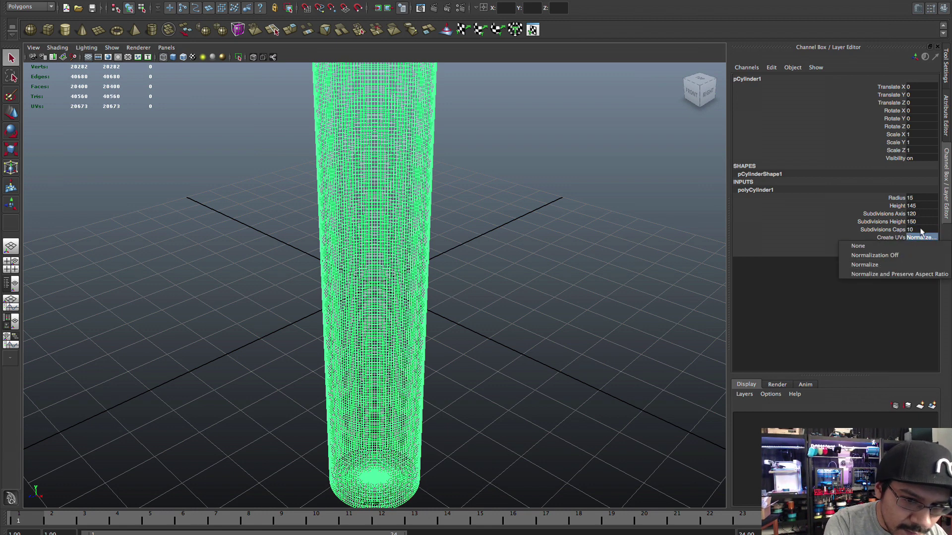
{"action": "left_click", "coordinate": [919, 229]}
{"action": "left_click", "coordinate": [915, 246]}
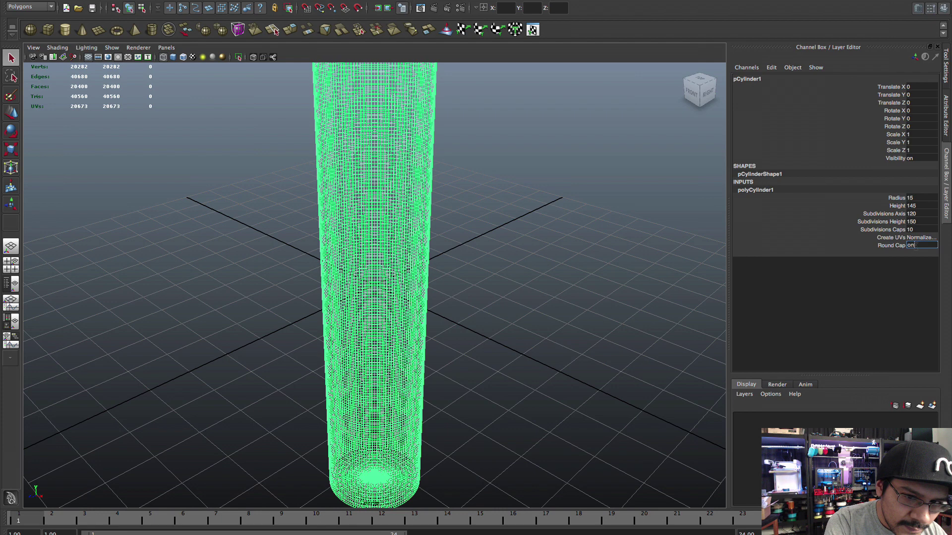
{"action": "type", "text": "on"}
{"action": "key", "text": "Return"}
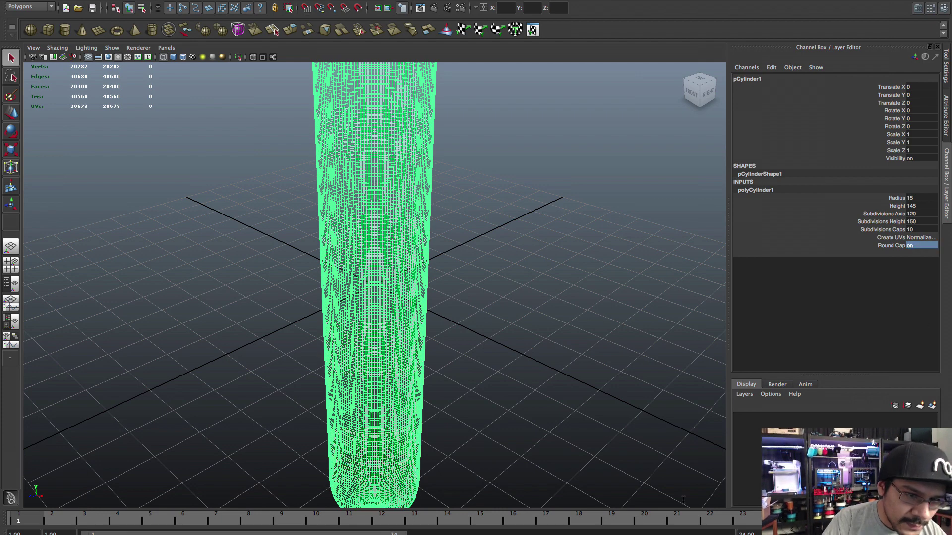
Duplicate the rounded cylinder and offset the two overlapping copies along X to 3.75 and -3.75 in the top view
{"action": "left_click", "coordinate": [493, 369]}
{"action": "right_click_drag", "start_coordinate": [493, 370], "coordinate": [455, 325], "text": "alt"}
{"action": "left_click_drag", "start_coordinate": [455, 325], "coordinate": [399, 261], "text": "alt"}
{"action": "key", "text": "5"}
{"action": "key", "text": "space"}
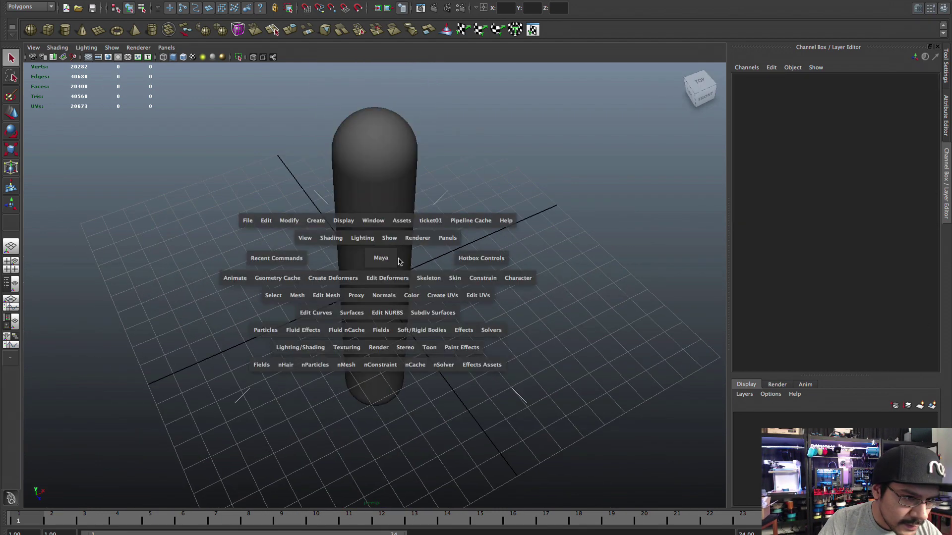
{"action": "key", "text": "space"}
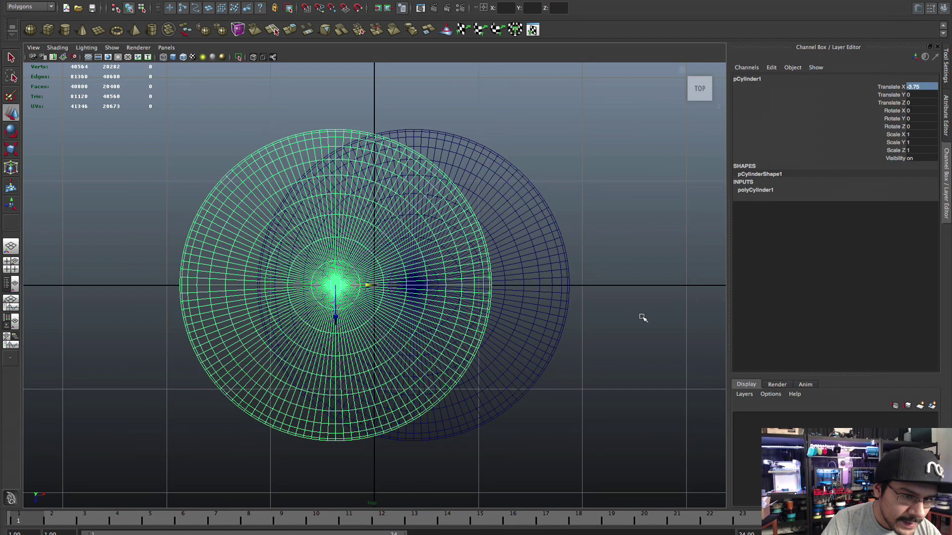
{"action": "left_click", "coordinate": [642, 317]}
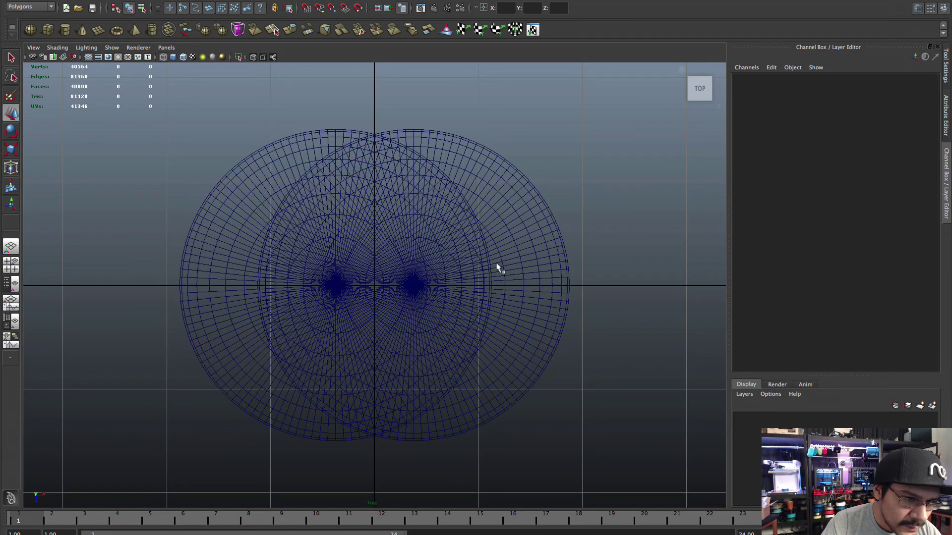
Select both overlapping cylinders in the perspective view and apply a nonlinear Flare deformer to them
{"action": "key", "text": "space"}
{"action": "key", "text": "space"}
{"action": "left_click_drag", "start_coordinate": [482, 238], "coordinate": [344, 277], "text": "alt"}
{"action": "scroll", "coordinate": [352, 267], "scroll_direction": "up", "scroll_amount": 5}
{"action": "left_click", "coordinate": [361, 257]}
{"action": "left_click", "coordinate": [410, 257], "text": "shift"}
{"action": "scroll", "coordinate": [390, 258], "scroll_direction": "down", "scroll_amount": 7}
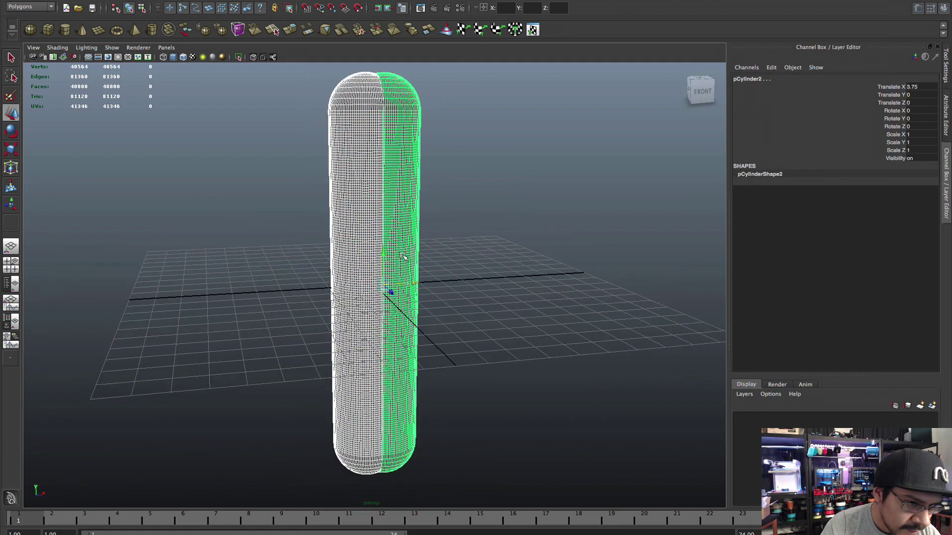
{"action": "key", "text": "space"}
{"action": "left_click_drag", "start_coordinate": [320, 277], "coordinate": [416, 366]}
{"action": "key", "text": "5"}
{"action": "scroll", "coordinate": [399, 282], "scroll_direction": "up", "scroll_amount": 3}
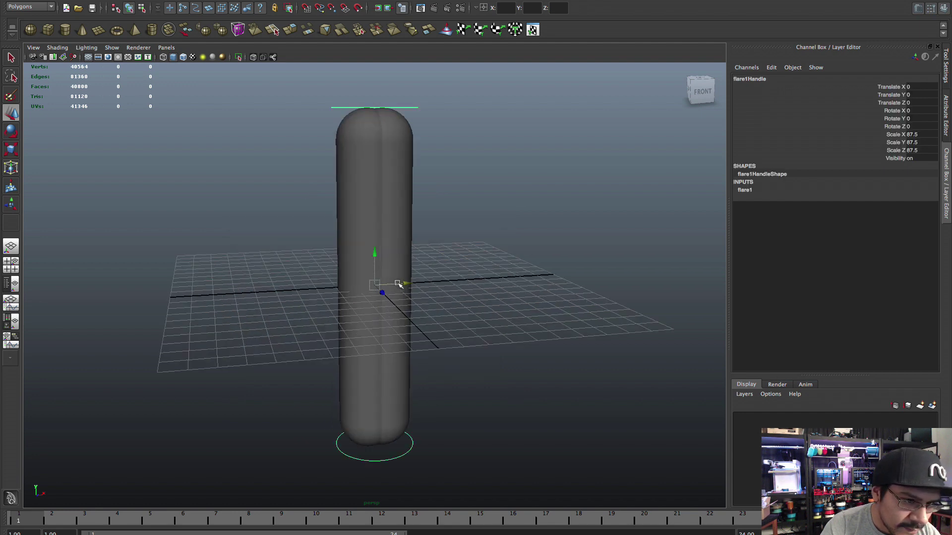
Taper the cylinders' upper end by setting the flare deformer's End Flare X and End Flare Z to 0.2
{"action": "scroll", "coordinate": [399, 283], "scroll_direction": "down", "scroll_amount": 2}
{"action": "left_click", "coordinate": [762, 190]}
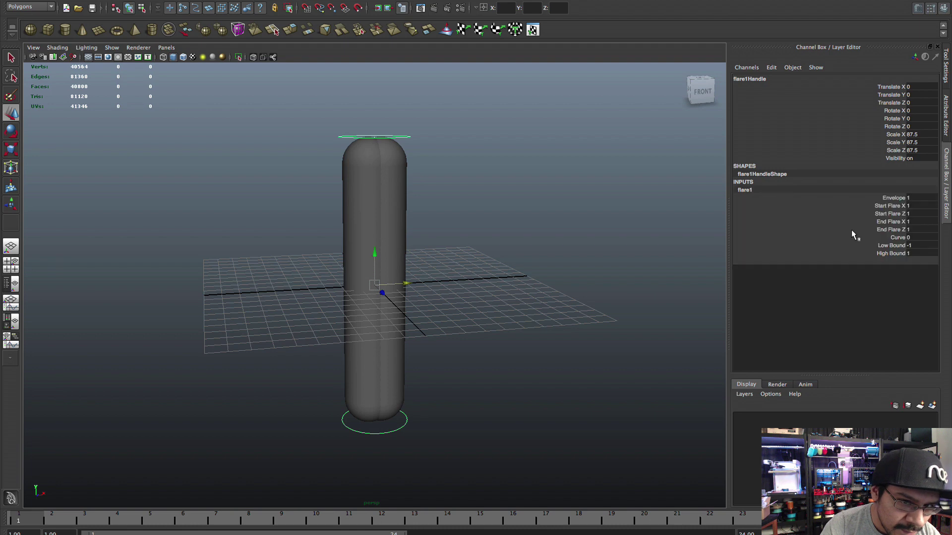
{"action": "left_click", "coordinate": [915, 222]}
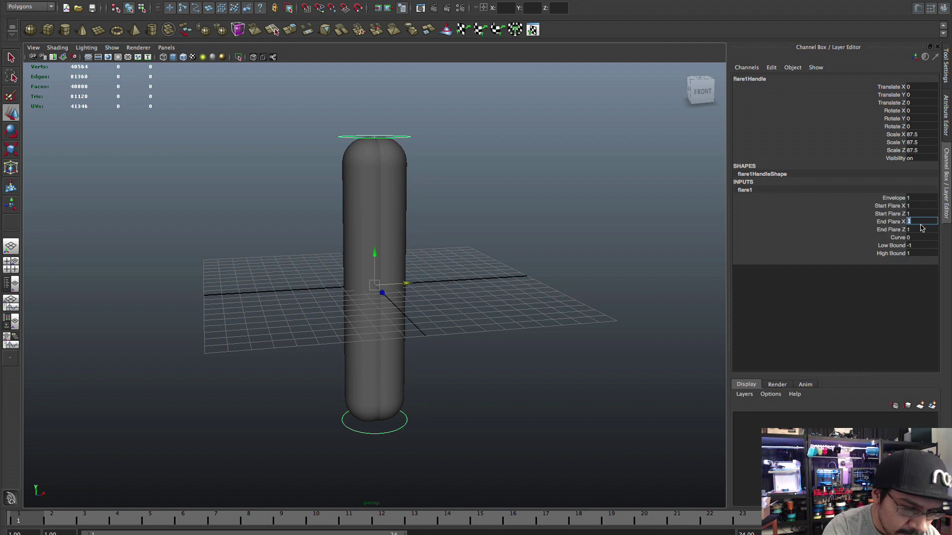
{"action": "type", "text": "0.2"}
{"action": "key", "text": "Tab"}
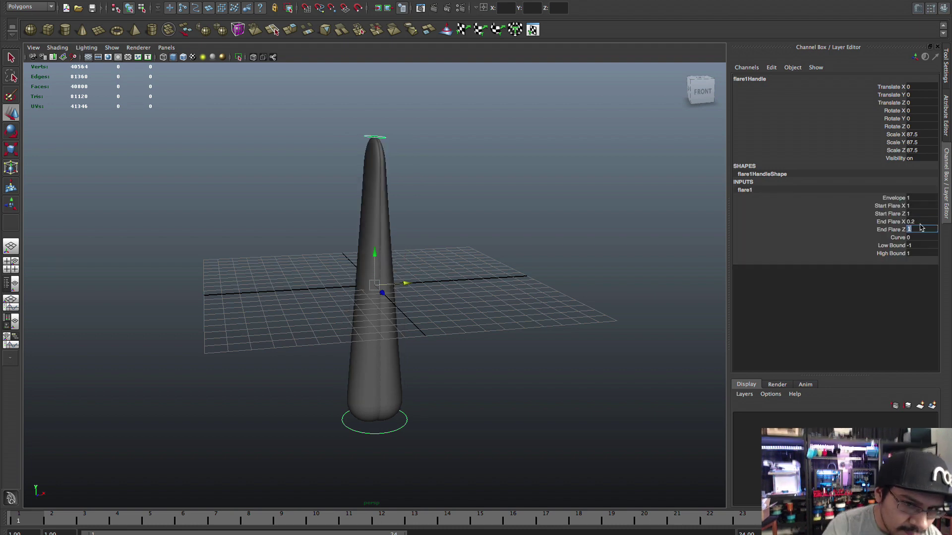
{"action": "type", "text": "0.2"}
{"action": "key", "text": "Return"}
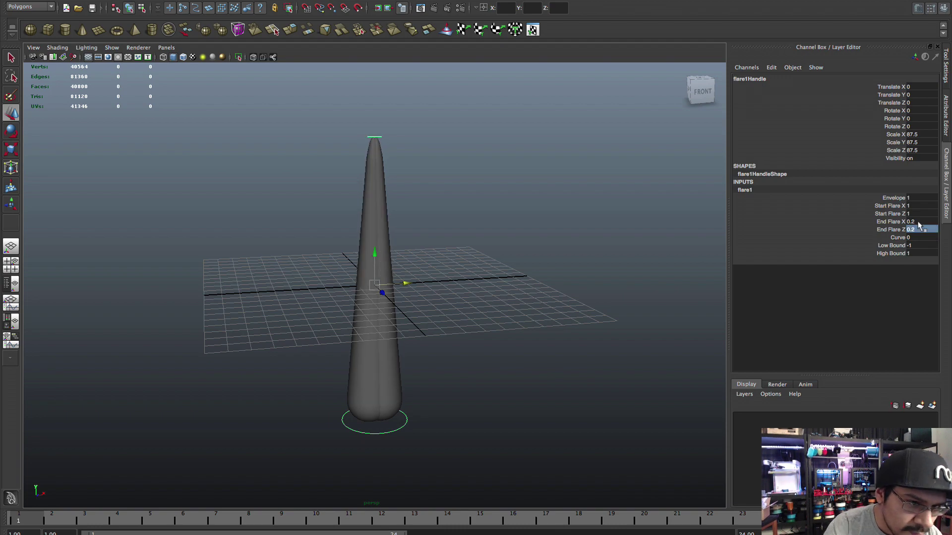
{"action": "scroll", "coordinate": [511, 217], "scroll_direction": "down", "scroll_amount": 2}
{"action": "scroll", "coordinate": [511, 217], "scroll_direction": "up", "scroll_amount": 5}
{"action": "left_click", "coordinate": [477, 210]}
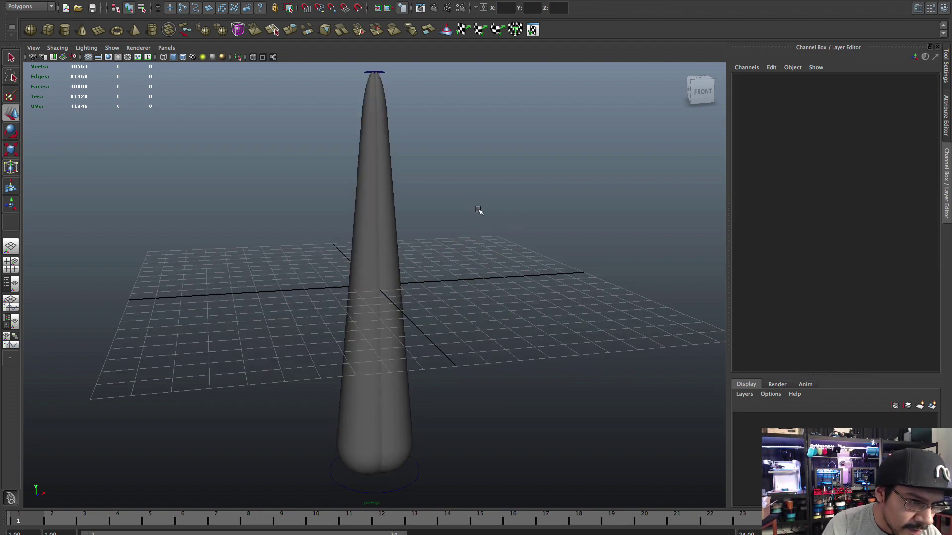
Select both tapered cylinders and apply a nonlinear Twist deformer to them
{"action": "left_click_drag", "start_coordinate": [478, 210], "coordinate": [379, 272], "text": "alt"}
{"action": "scroll", "coordinate": [254, 304], "scroll_direction": "up", "scroll_amount": 2}
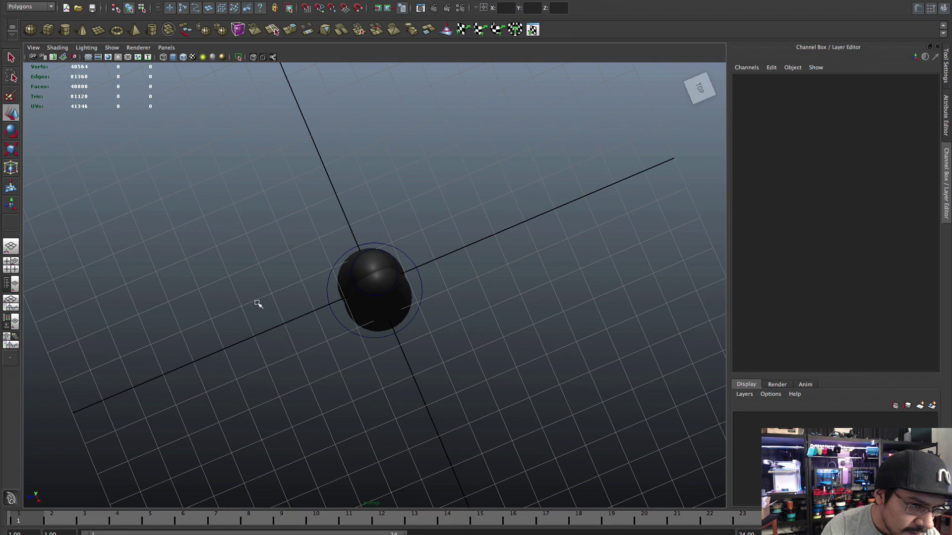
{"action": "scroll", "coordinate": [269, 339], "scroll_direction": "up", "scroll_amount": 1}
{"action": "left_click_drag", "start_coordinate": [269, 339], "coordinate": [328, 308], "text": "alt"}
{"action": "left_click", "coordinate": [360, 304]}
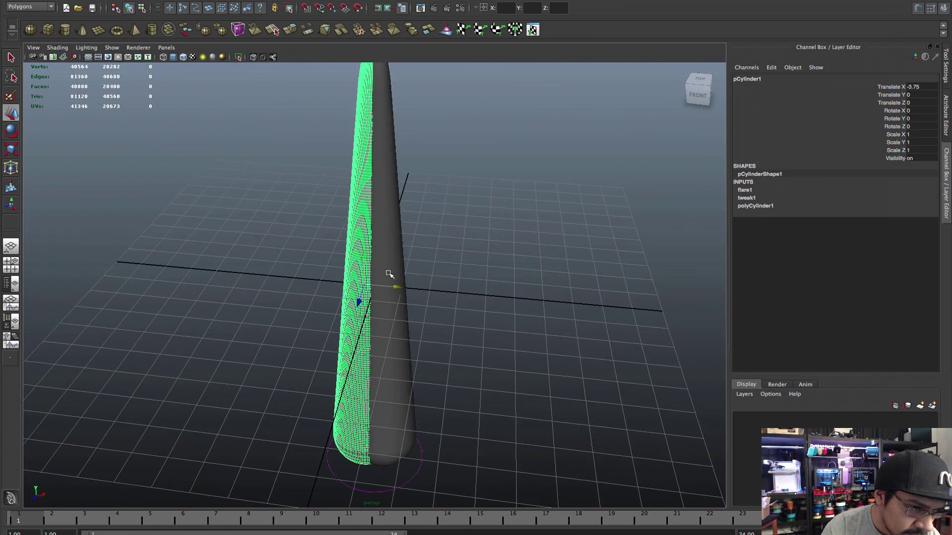
{"action": "left_click", "coordinate": [389, 274], "text": "shift"}
{"action": "key", "text": "space"}
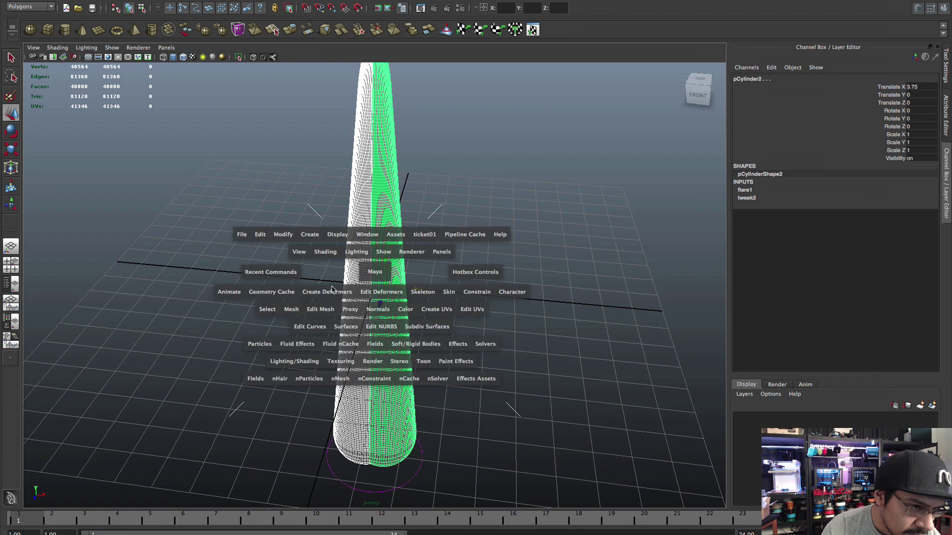
{"action": "left_click", "coordinate": [332, 290]}
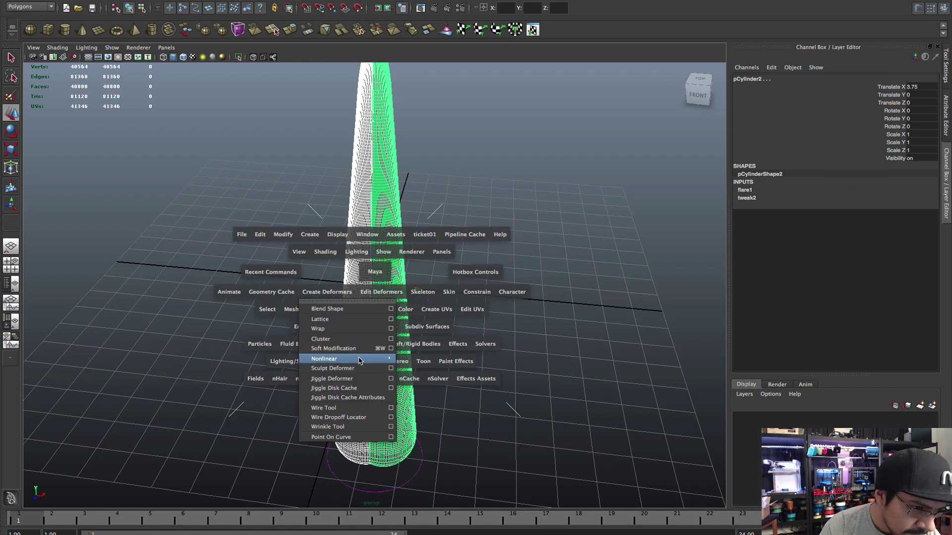
{"action": "mouse_move", "coordinate": [376, 359]}
{"action": "left_click", "coordinate": [416, 401]}
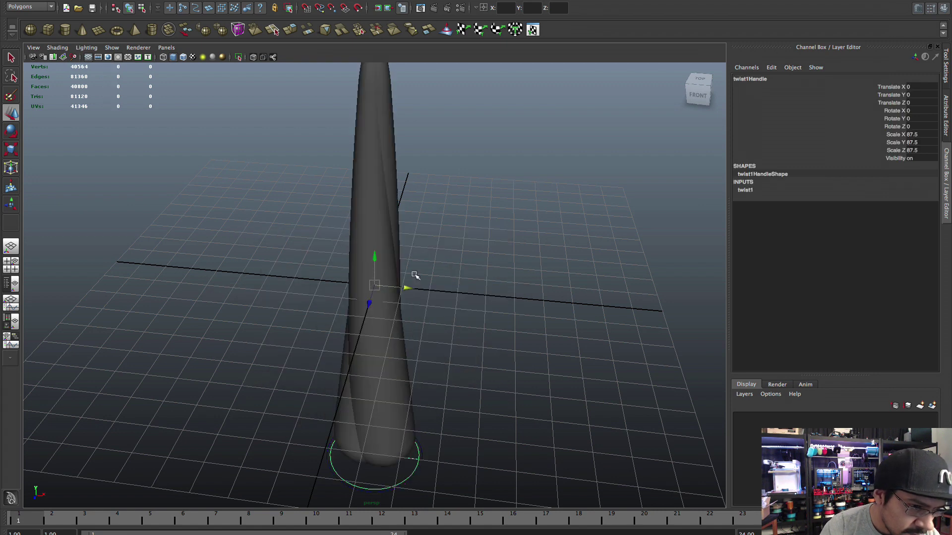
Set the twist deformer's Start Angle to 0 and its End Angle to 1080
{"action": "left_click_drag", "start_coordinate": [415, 272], "coordinate": [438, 265], "text": "alt"}
{"action": "left_click", "coordinate": [744, 191]}
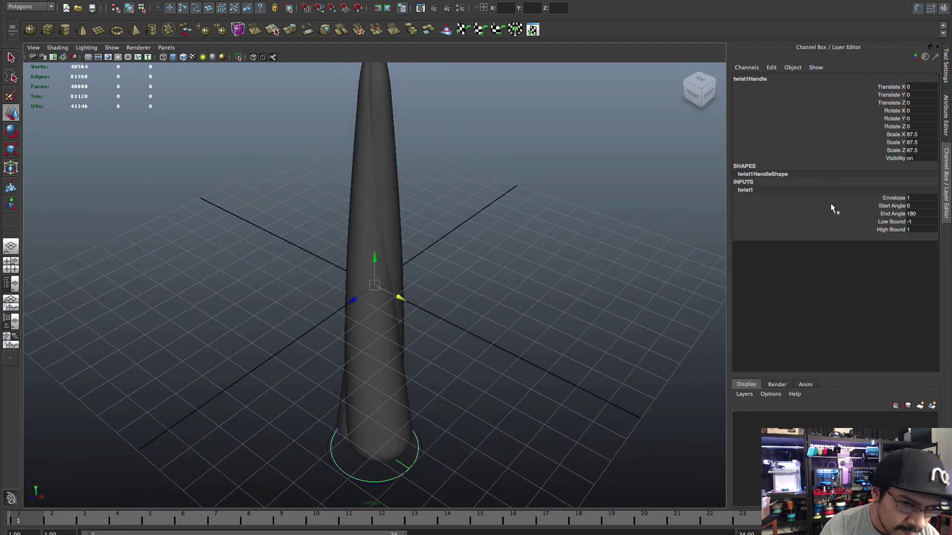
{"action": "double_click", "coordinate": [918, 204]}
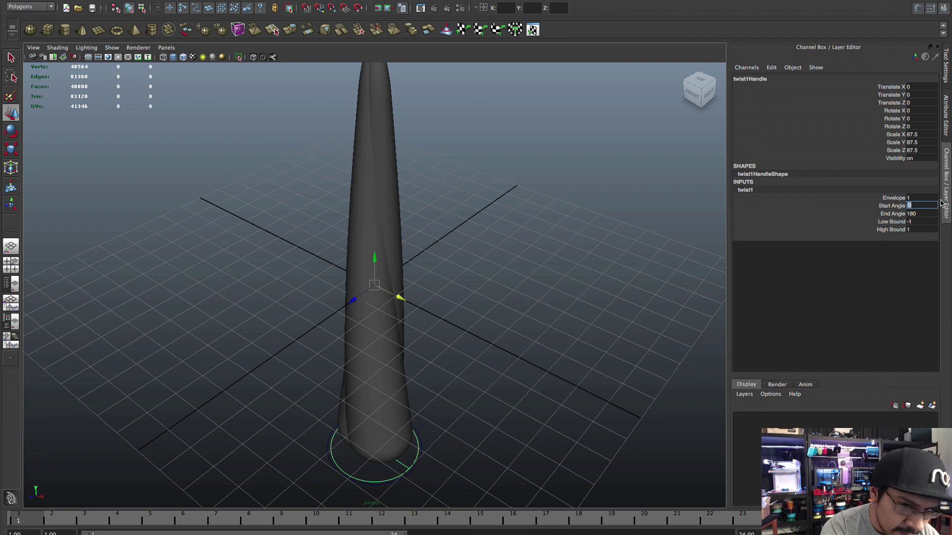
{"action": "key", "text": "Tab"}
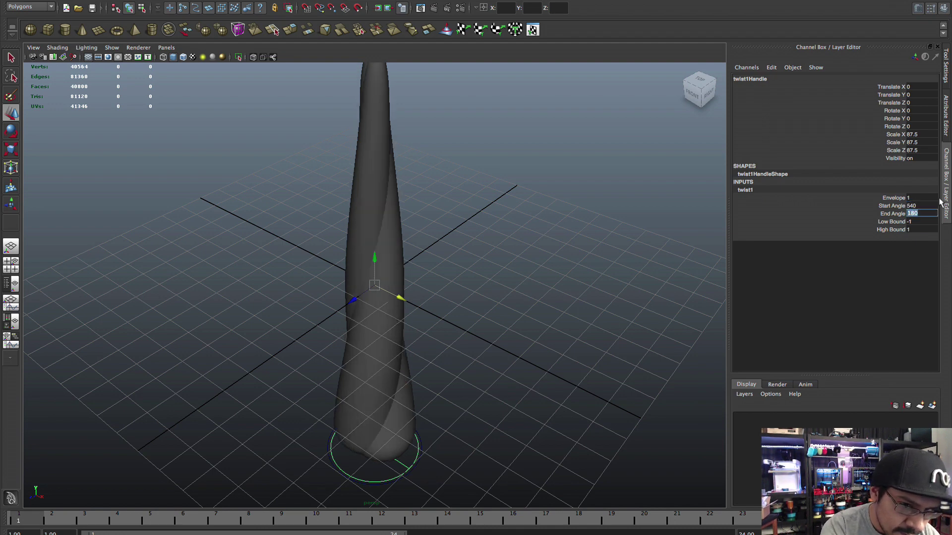
{"action": "key", "text": "shift+Tab"}
{"action": "type", "text": "0"}
{"action": "key", "text": "Tab"}
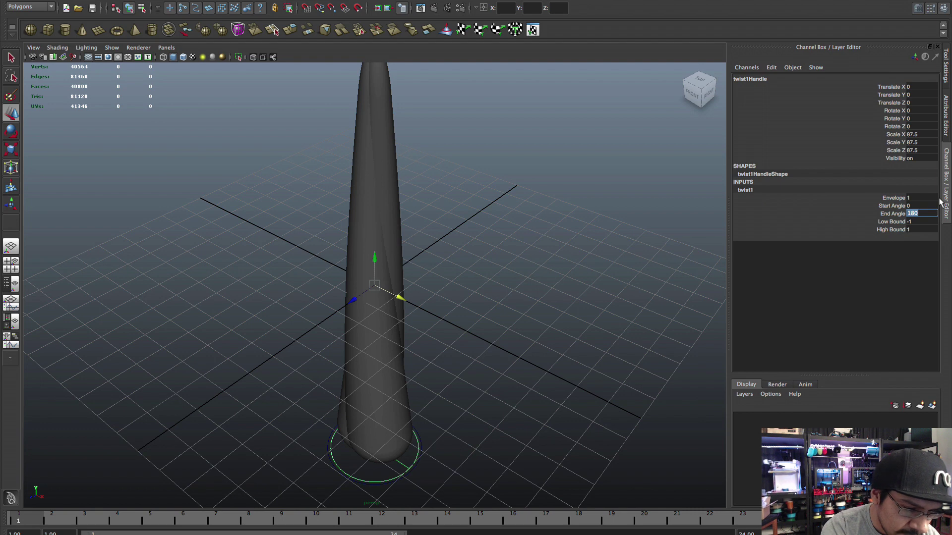
{"action": "type", "text": "1080"}
{"action": "key", "text": "Return"}
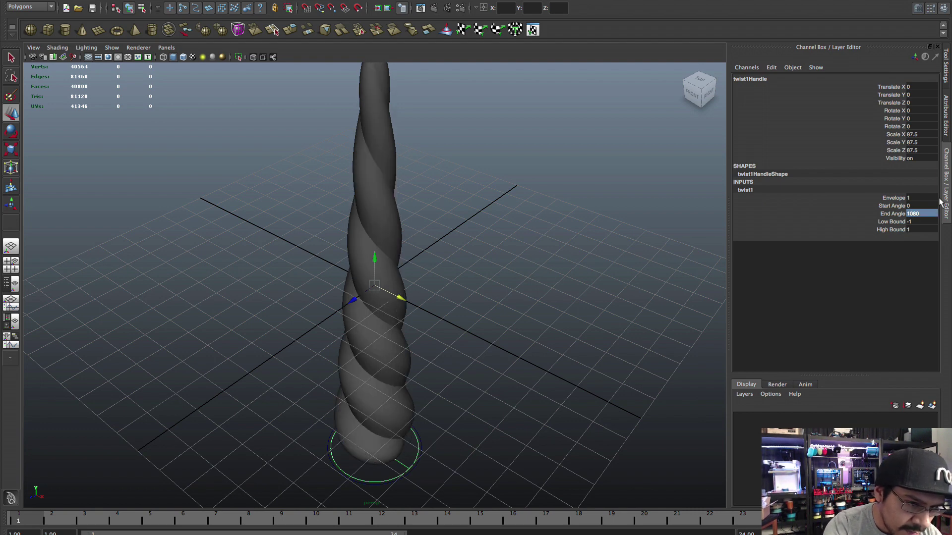
Examine the twisted horn and one of its intertwined strands from several angles, including the four-view layout
{"action": "left_click", "coordinate": [522, 255]}
{"action": "left_click_drag", "start_coordinate": [522, 254], "coordinate": [430, 256], "text": "alt"}
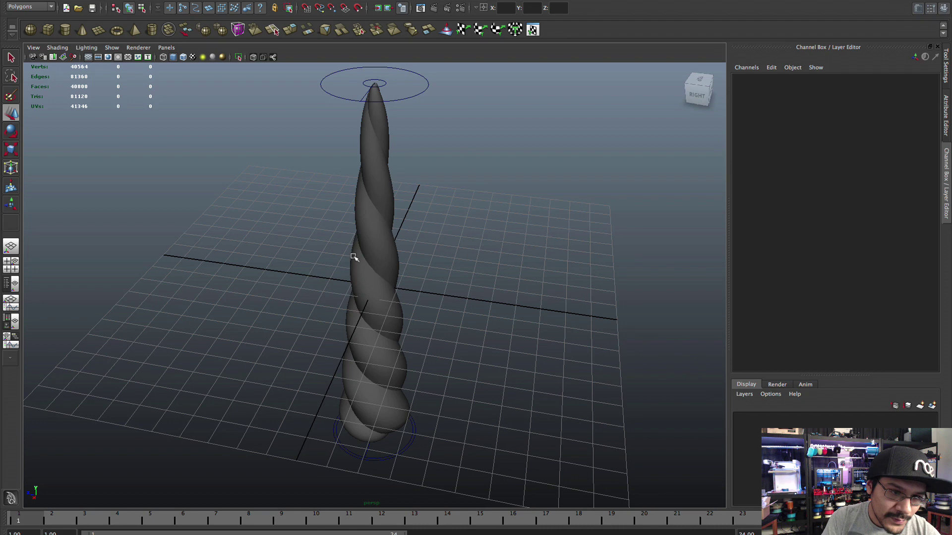
{"action": "scroll", "coordinate": [370, 243], "scroll_direction": "up", "scroll_amount": 2}
{"action": "left_click", "coordinate": [369, 243]}
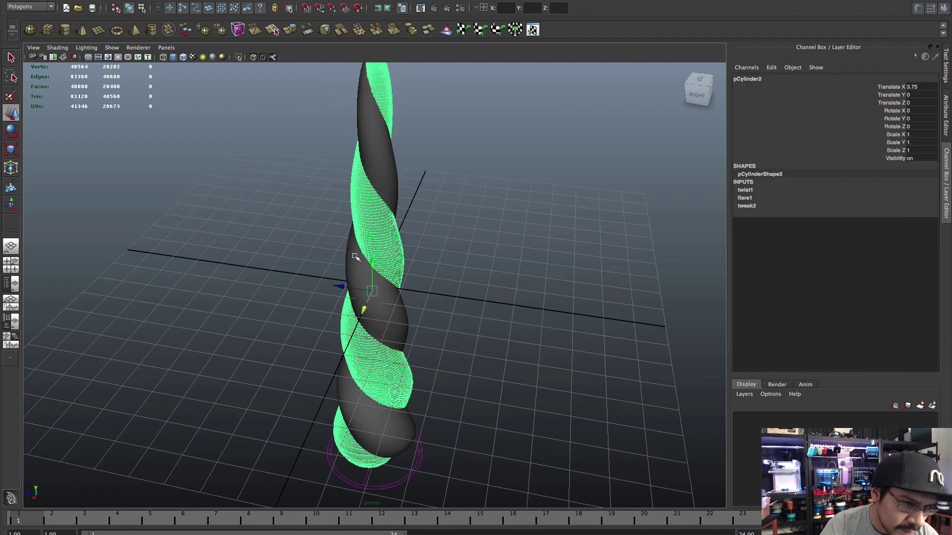
{"action": "left_click", "coordinate": [274, 270]}
{"action": "scroll", "coordinate": [322, 263], "scroll_direction": "down", "scroll_amount": 5}
{"action": "scroll", "coordinate": [342, 263], "scroll_direction": "up", "scroll_amount": 4}
{"action": "key", "text": "space"}
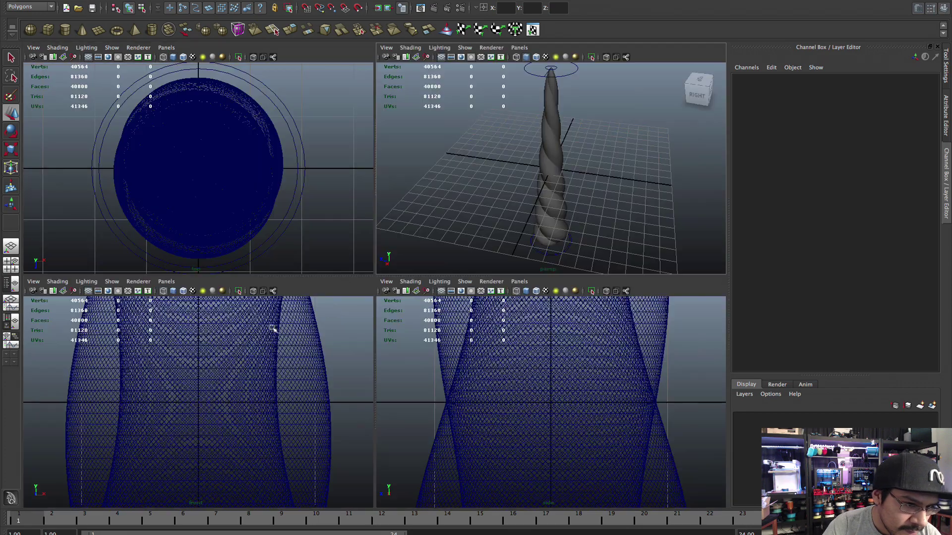
Examine the rounded lower end of the twisted horn in the front view and the whole horn in perspective
{"action": "key", "text": "space"}
{"action": "scroll", "coordinate": [302, 361], "scroll_direction": "down", "scroll_amount": 4}
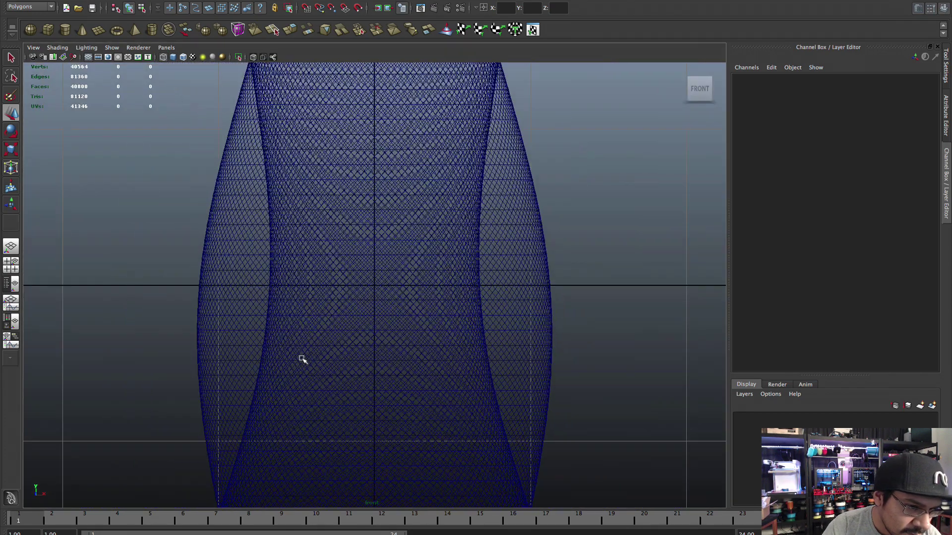
{"action": "scroll", "coordinate": [347, 391], "scroll_direction": "down", "scroll_amount": 3}
{"action": "middle_click_drag", "start_coordinate": [355, 404], "coordinate": [335, 287], "text": "alt"}
{"action": "scroll", "coordinate": [351, 397], "scroll_direction": "down", "scroll_amount": 2}
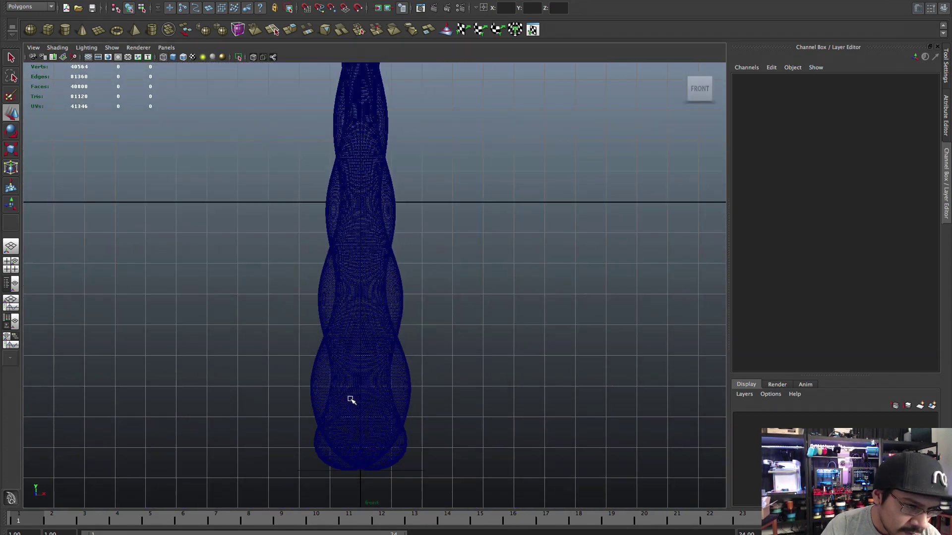
{"action": "middle_click_drag", "start_coordinate": [351, 397], "coordinate": [345, 329], "text": "alt"}
{"action": "scroll", "coordinate": [357, 419], "scroll_direction": "up", "scroll_amount": 5}
{"action": "middle_click_drag", "start_coordinate": [317, 389], "coordinate": [332, 269], "text": "alt"}
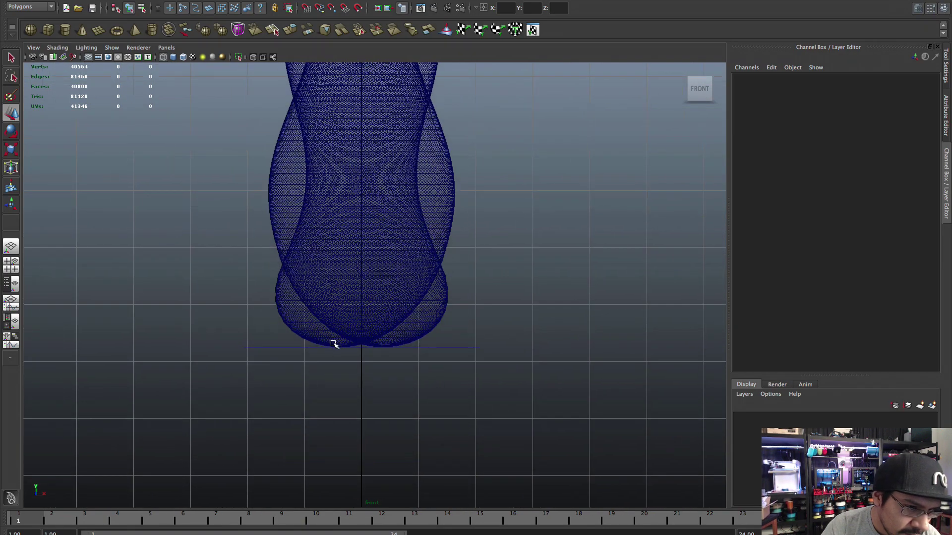
{"action": "scroll", "coordinate": [336, 345], "scroll_direction": "up", "scroll_amount": 2}
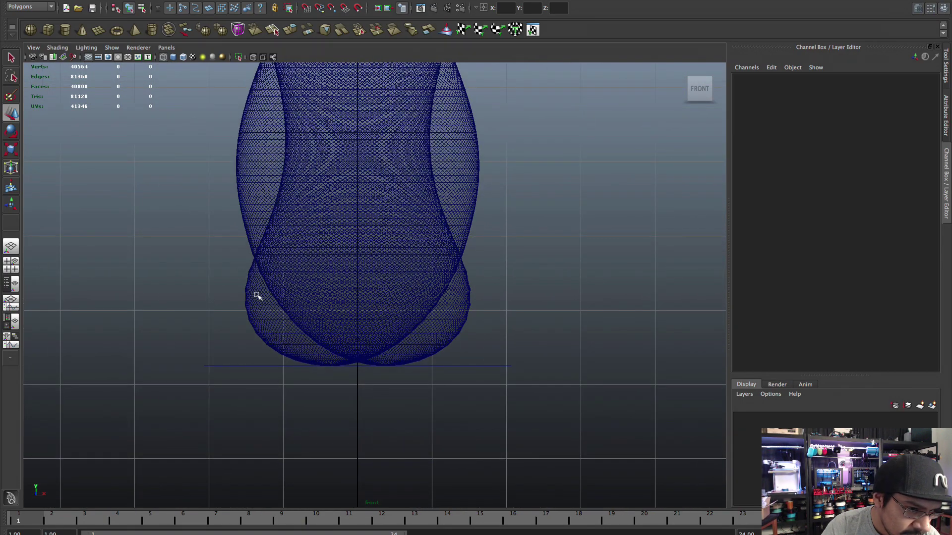
{"action": "scroll", "coordinate": [403, 339], "scroll_direction": "down", "scroll_amount": 5}
{"action": "key", "text": "space"}
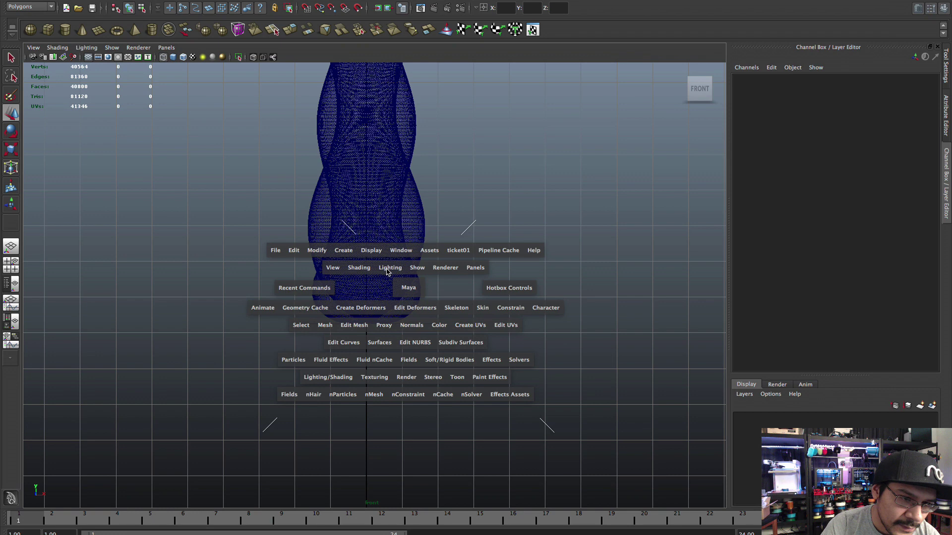
{"action": "key", "text": "space"}
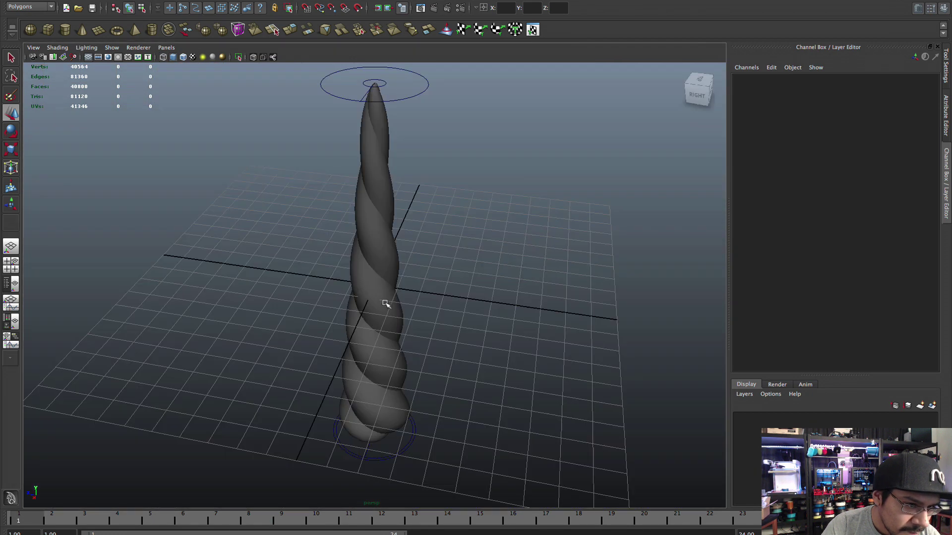
Create a polygon cylinder at the origin and increase its radius, height and axis subdivisions so it surrounds the horn
{"action": "left_click", "coordinate": [62, 29]}
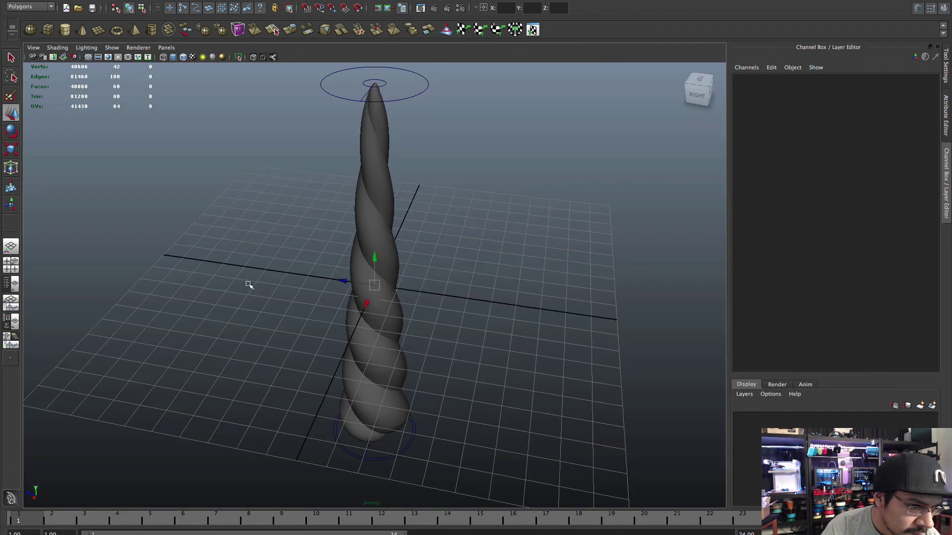
{"action": "scroll", "coordinate": [471, 279], "scroll_direction": "down", "scroll_amount": 2}
{"action": "left_click", "coordinate": [755, 190]}
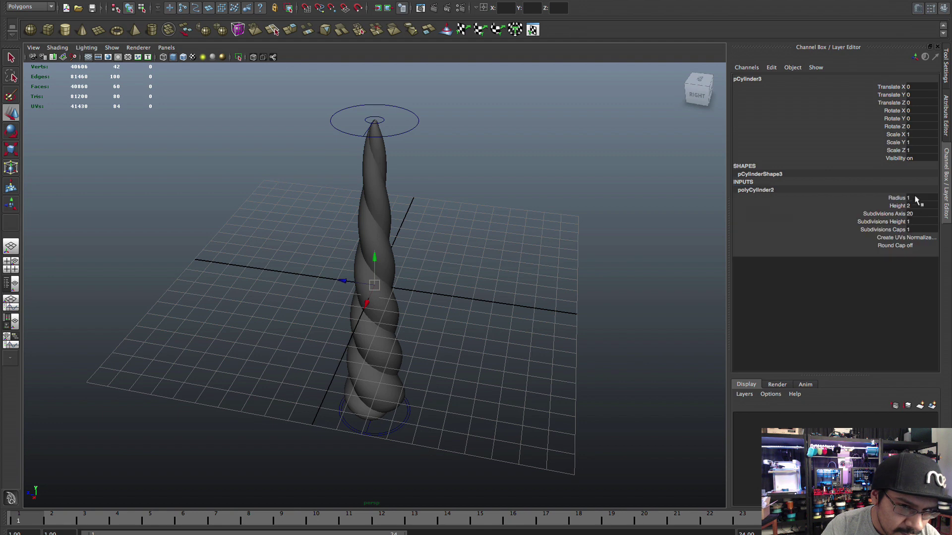
{"action": "double_click", "coordinate": [916, 198]}
{"action": "key", "text": "Return"}
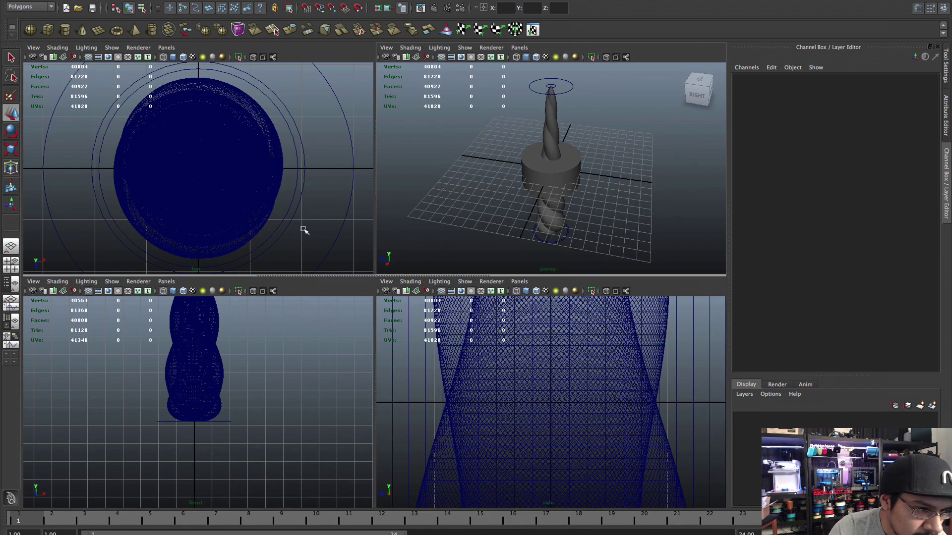
Move the new cylinder down over the horn's lower end and set its Translate Y to -76
{"action": "key", "text": "space"}
{"action": "scroll", "coordinate": [278, 307], "scroll_direction": "down", "scroll_amount": 2}
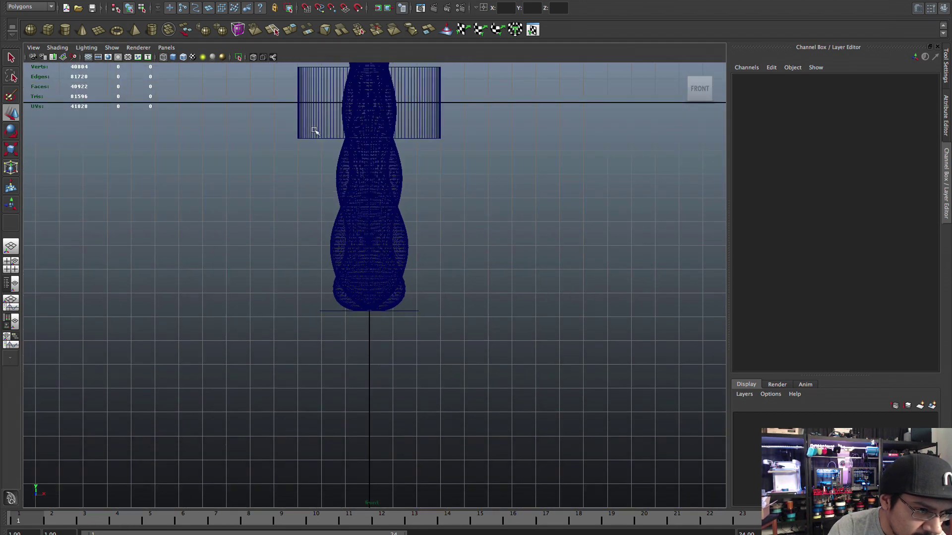
{"action": "left_click", "coordinate": [314, 127]}
{"action": "left_click_drag", "start_coordinate": [368, 72], "coordinate": [350, 250]}
{"action": "scroll", "coordinate": [329, 261], "scroll_direction": "up", "scroll_amount": 6}
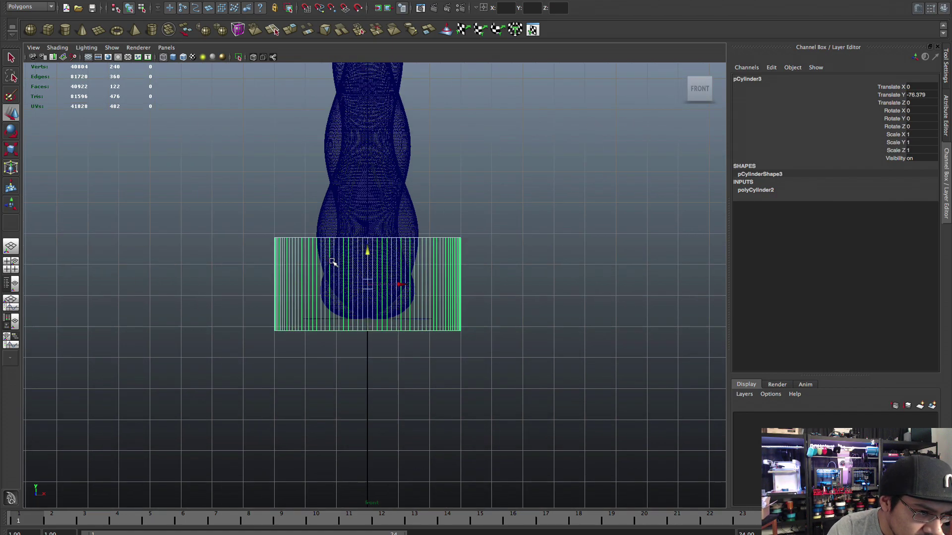
{"action": "key", "text": "space"}
{"action": "key", "text": "space"}
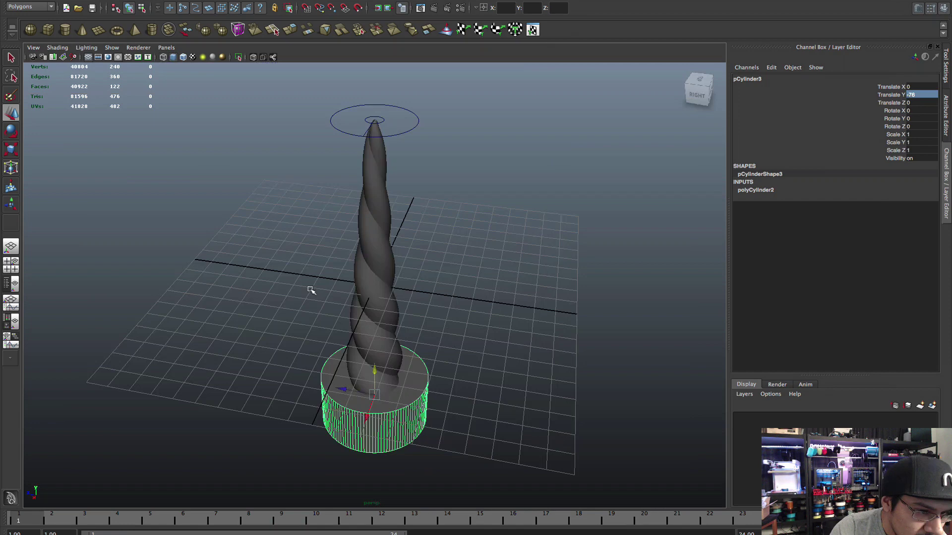
{"action": "left_click", "coordinate": [327, 289]}
{"action": "scroll", "coordinate": [254, 314], "scroll_direction": "up", "scroll_amount": 3}
{"action": "left_click_drag", "start_coordinate": [272, 303], "coordinate": [250, 295], "text": "alt"}
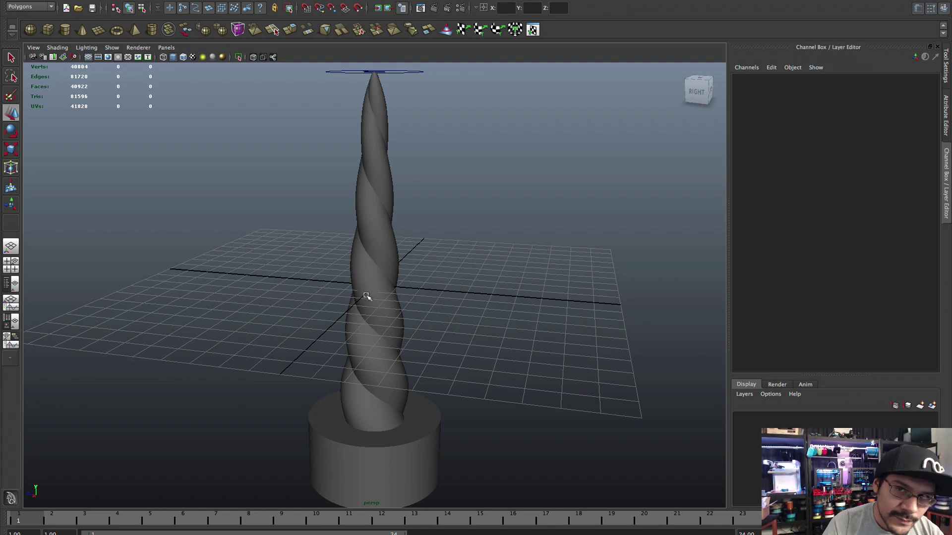
Measure the distance from the horn's tip to the upper face of the base cylinder with the Distance tool
{"action": "key", "text": "space"}
{"action": "key", "text": "space"}
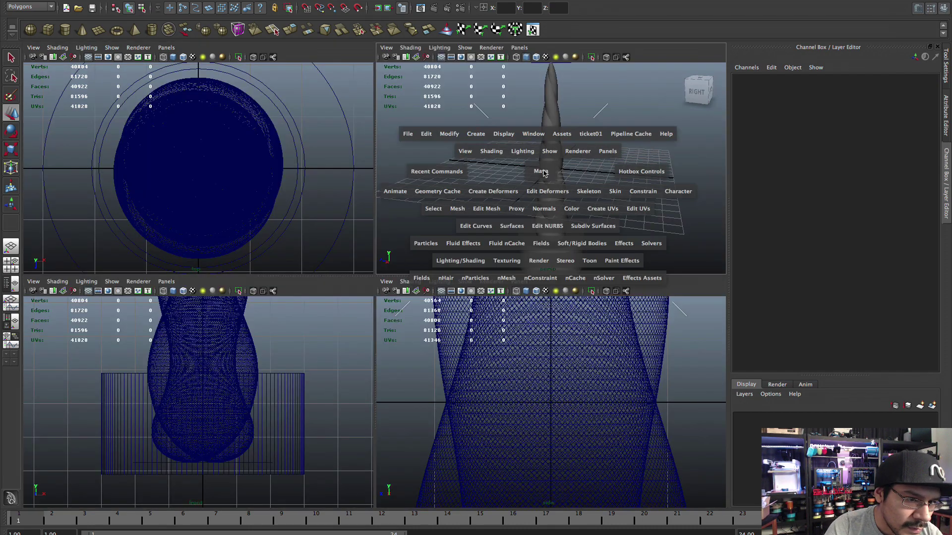
{"action": "left_click", "coordinate": [81, 1]}
{"action": "left_click", "coordinate": [85, 1]}
{"action": "left_click", "coordinate": [107, 1]}
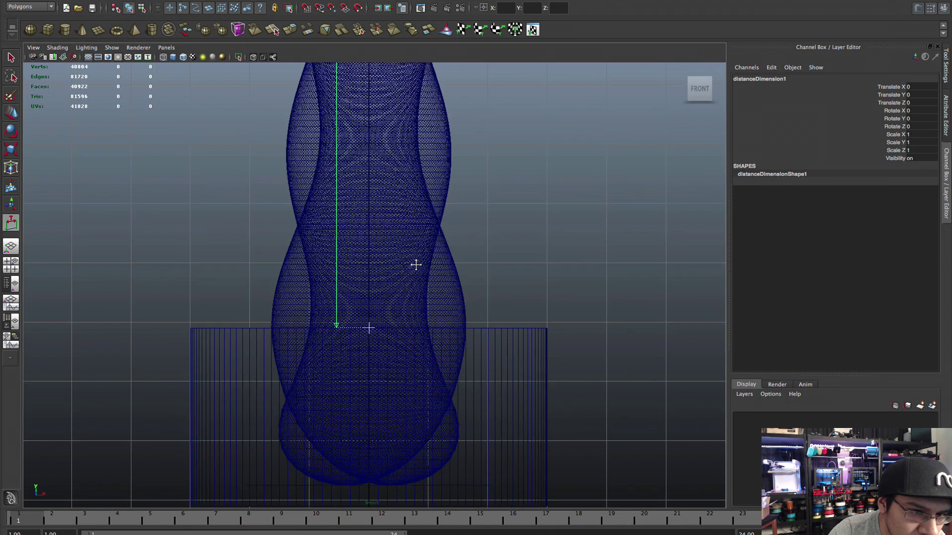
{"action": "scroll", "coordinate": [368, 327], "scroll_direction": "up", "scroll_amount": 3}
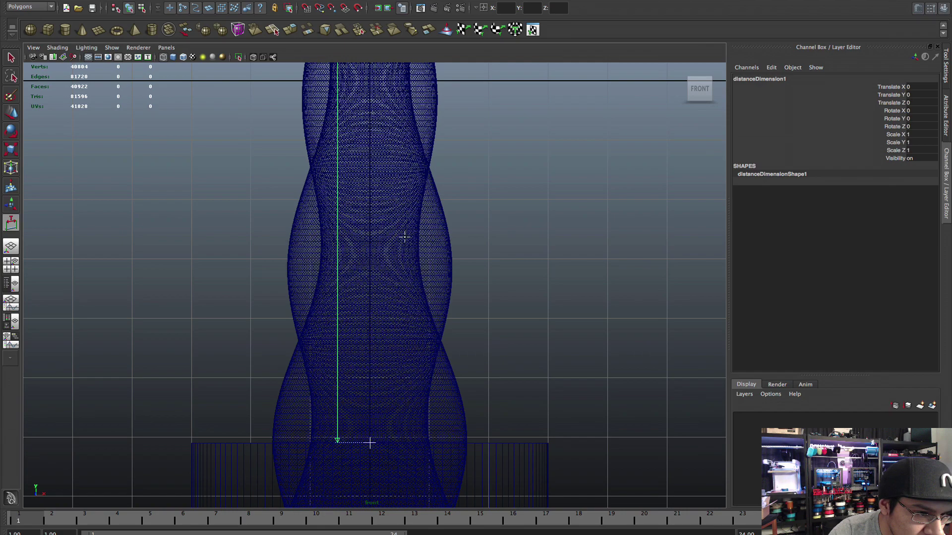
{"action": "middle_click_drag", "start_coordinate": [376, 172], "coordinate": [373, 227], "text": "alt"}
{"action": "scroll", "coordinate": [347, 178], "scroll_direction": "up", "scroll_amount": 5}
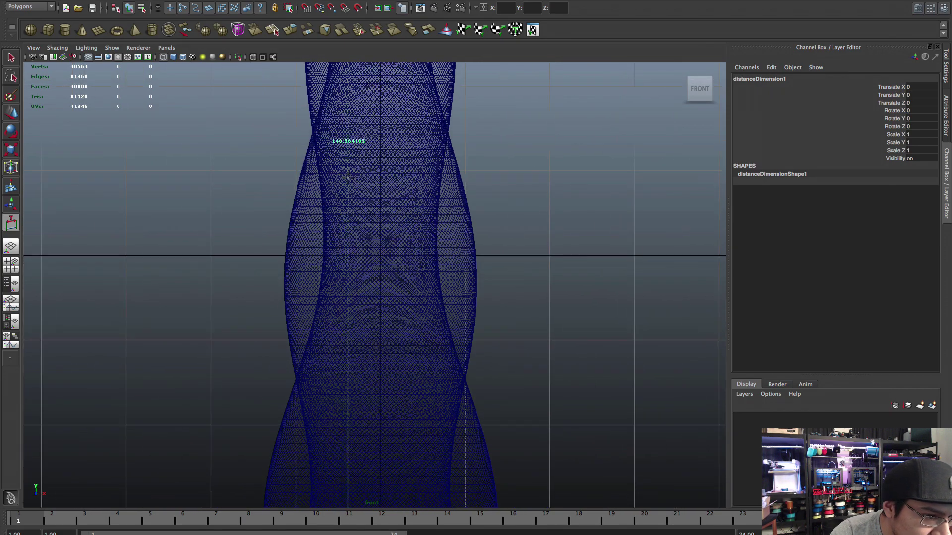
{"action": "middle_click_drag", "start_coordinate": [331, 166], "coordinate": [348, 276], "text": "alt"}
{"action": "scroll", "coordinate": [361, 229], "scroll_direction": "up", "scroll_amount": 4}
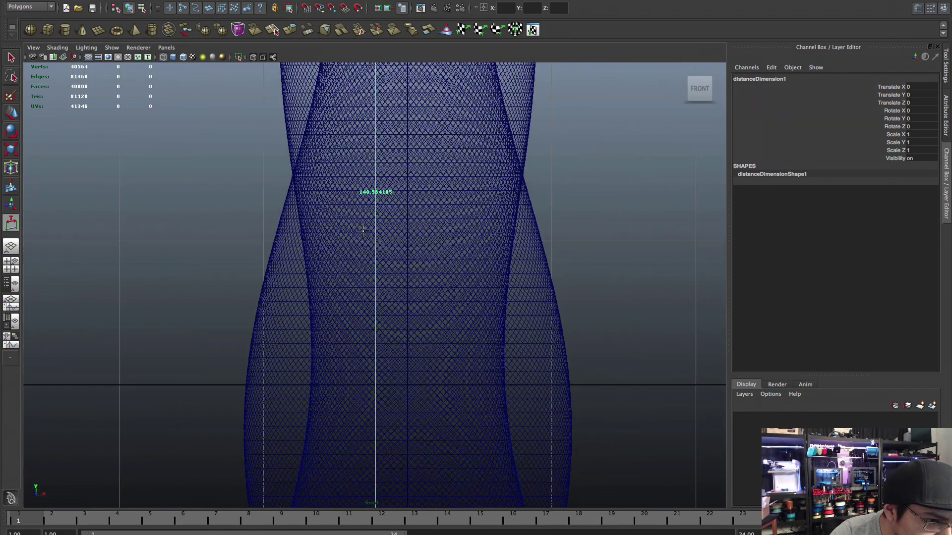
Raise the base cylinder to a Translate Y of -72.5
{"action": "scroll", "coordinate": [363, 229], "scroll_direction": "down", "scroll_amount": 8}
{"action": "key", "text": "e"}
{"action": "scroll", "coordinate": [331, 316], "scroll_direction": "down", "scroll_amount": 6}
{"action": "middle_click_drag", "start_coordinate": [325, 314], "coordinate": [319, 197], "text": "alt"}
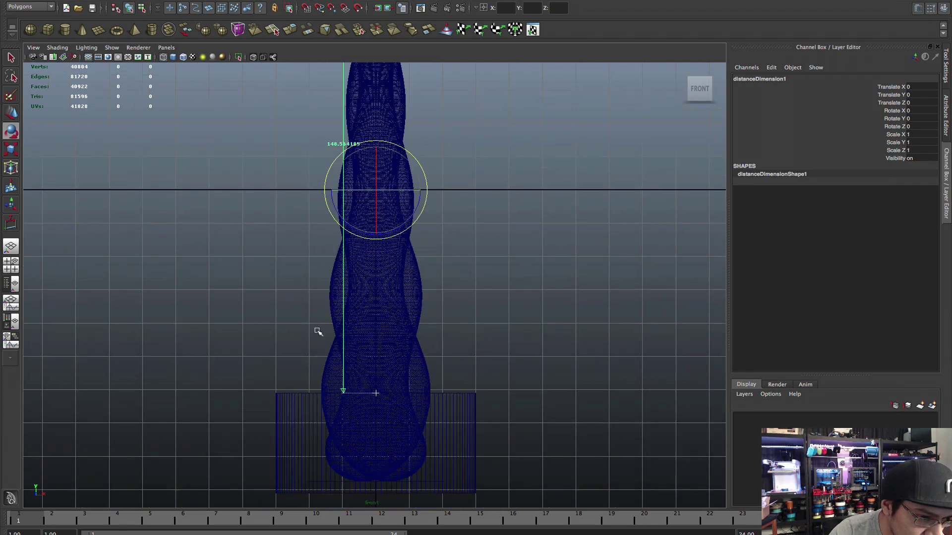
{"action": "middle_click_drag", "start_coordinate": [316, 331], "coordinate": [311, 257], "text": "alt"}
{"action": "scroll", "coordinate": [287, 310], "scroll_direction": "up", "scroll_amount": 1}
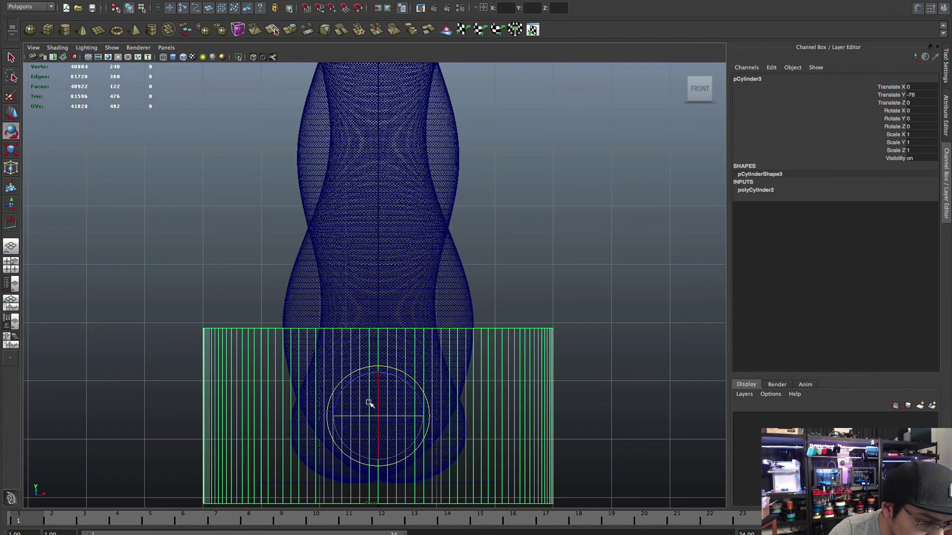
{"action": "key", "text": "w"}
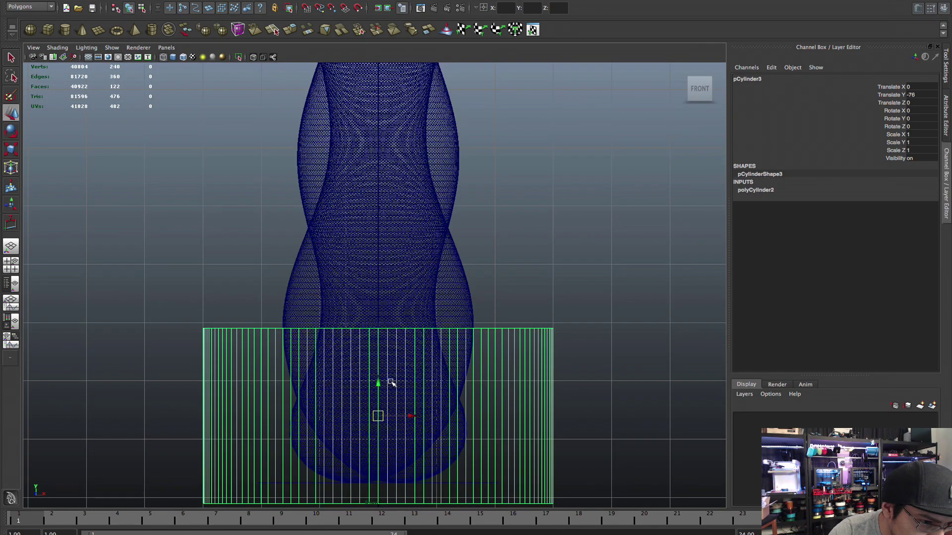
{"action": "left_click_drag", "start_coordinate": [378, 383], "coordinate": [378, 365]}
{"action": "left_click", "coordinate": [469, 264]}
{"action": "scroll", "coordinate": [476, 311], "scroll_direction": "down", "scroll_amount": 1}
Using the Hypergraph Hierarchy, set the lower locator's Translate Y to -57.5 and template both locators with their distance dimension
{"action": "left_click", "coordinate": [166, 1]}
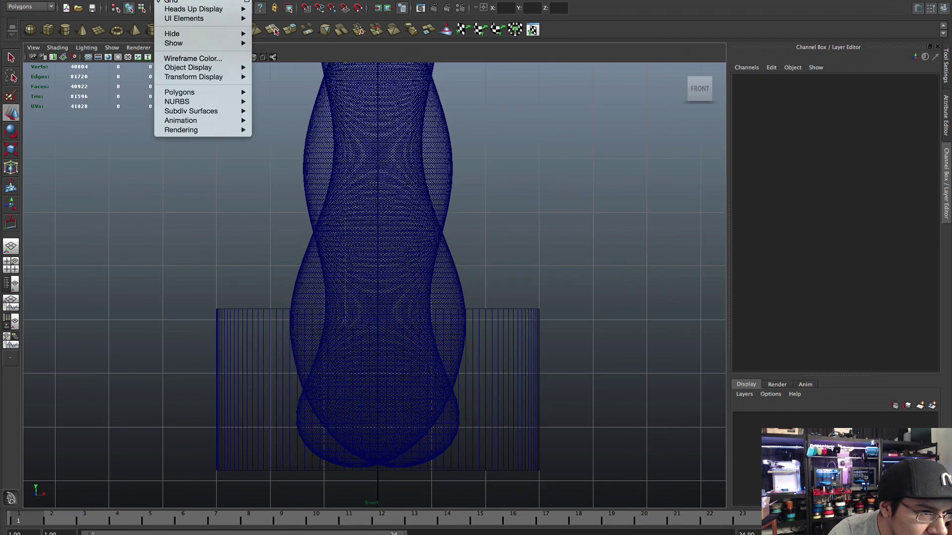
{"action": "mouse_move", "coordinate": [201, 1]}
{"action": "left_click", "coordinate": [233, 89]}
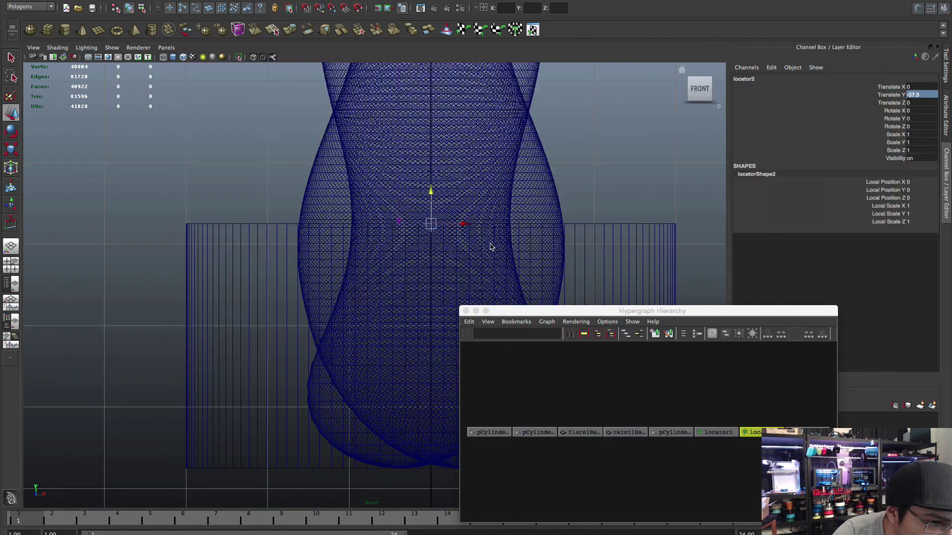
{"action": "scroll", "coordinate": [490, 245], "scroll_direction": "up", "scroll_amount": 3}
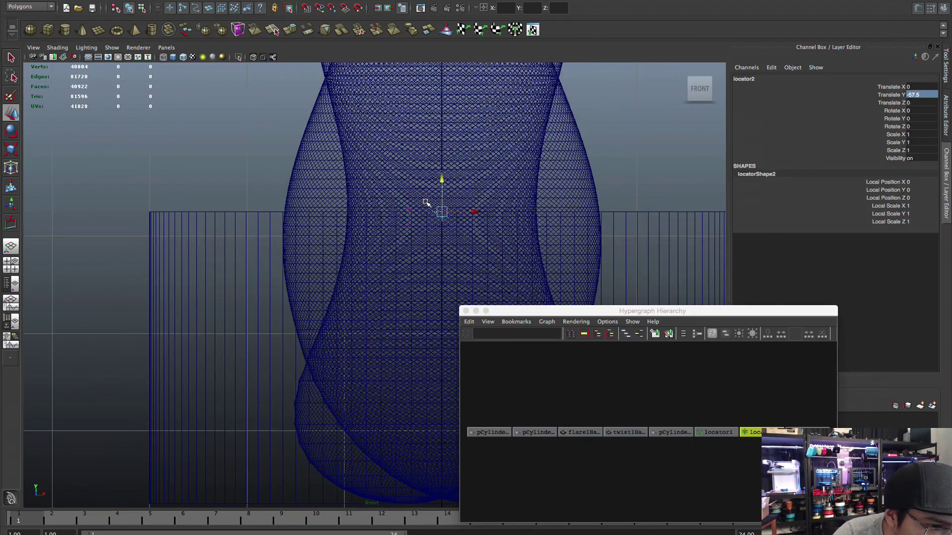
{"action": "scroll", "coordinate": [421, 218], "scroll_direction": "down", "scroll_amount": 5}
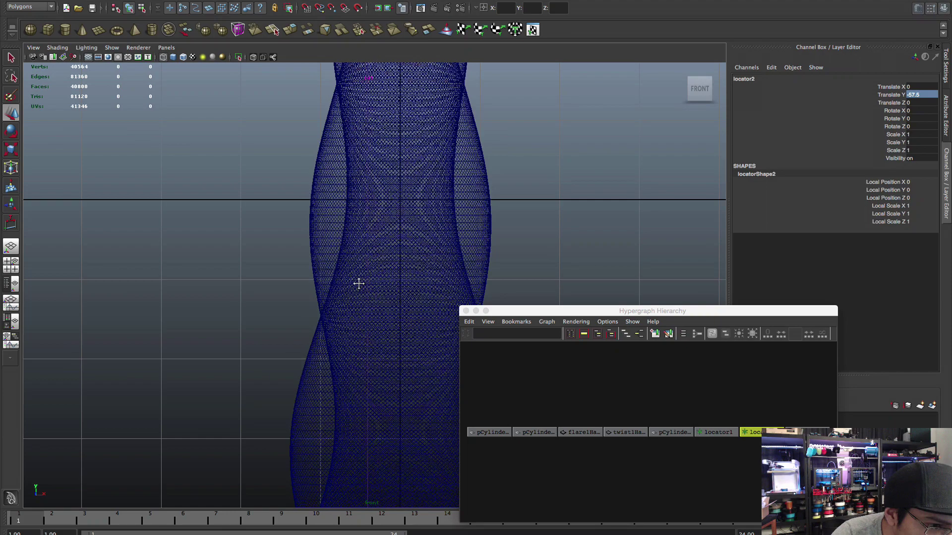
{"action": "scroll", "coordinate": [330, 227], "scroll_direction": "up", "scroll_amount": 3}
{"action": "scroll", "coordinate": [333, 240], "scroll_direction": "down", "scroll_amount": 4}
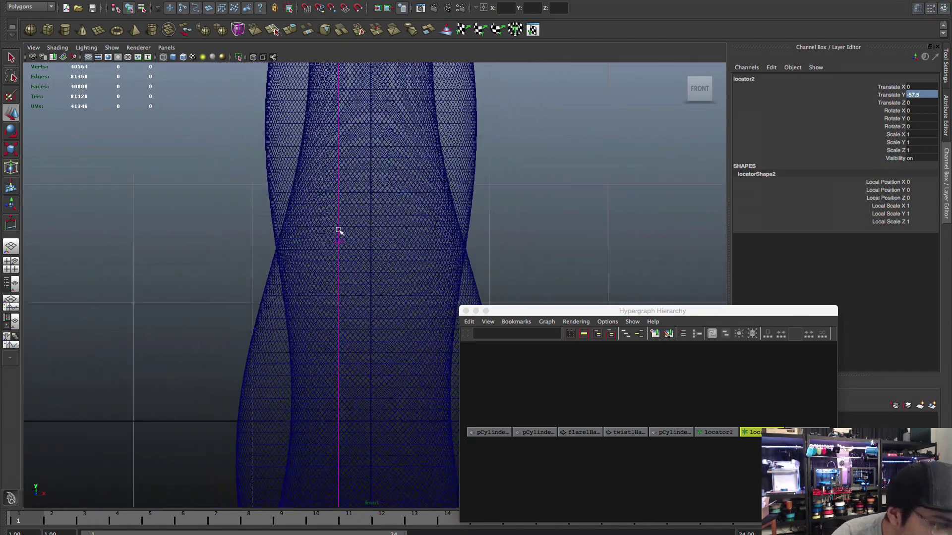
{"action": "scroll", "coordinate": [341, 229], "scroll_direction": "down", "scroll_amount": 5}
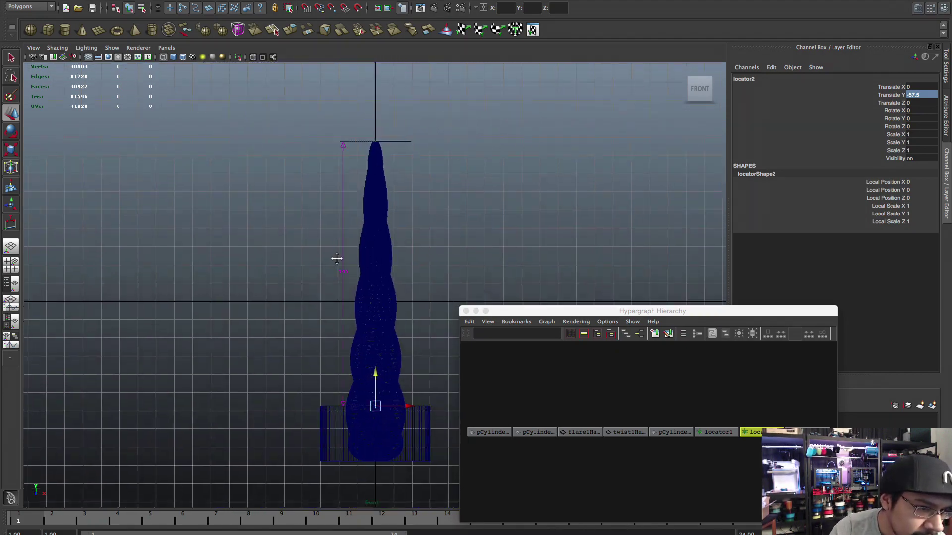
{"action": "left_click_drag", "start_coordinate": [709, 408], "coordinate": [766, 449]}
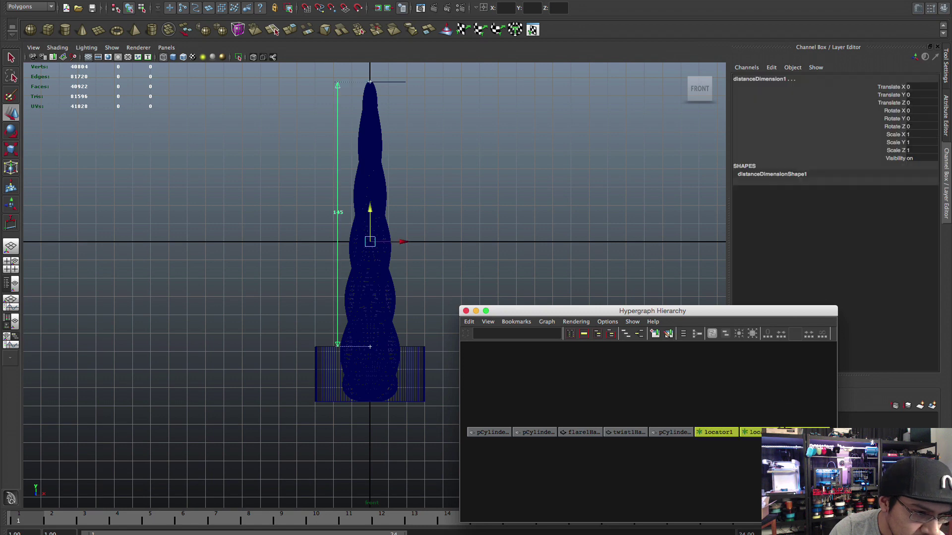
{"action": "left_click", "coordinate": [719, 388]}
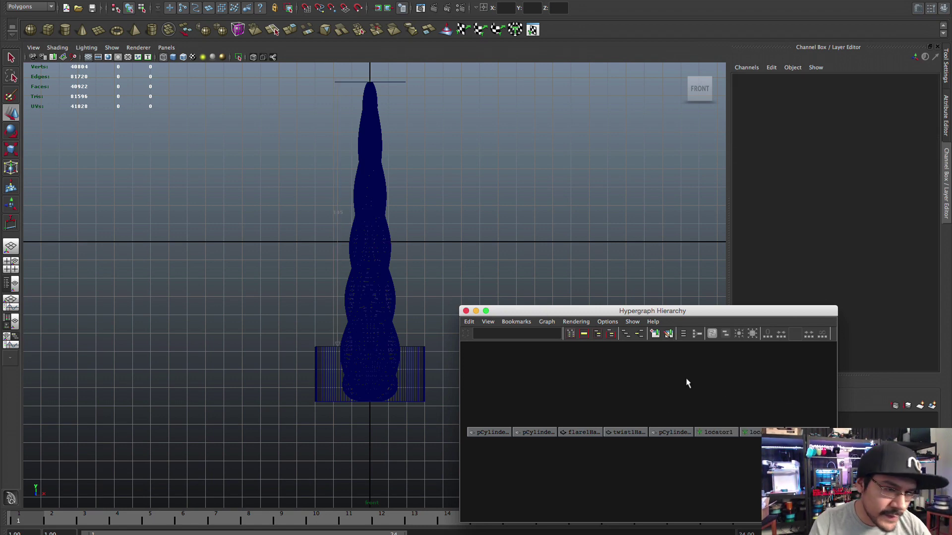
Rename the base cylinder to bottomcut and group both locators with the distance dimension
{"action": "left_click", "coordinate": [319, 393]}
{"action": "scroll", "coordinate": [317, 395], "scroll_direction": "up", "scroll_amount": 6}
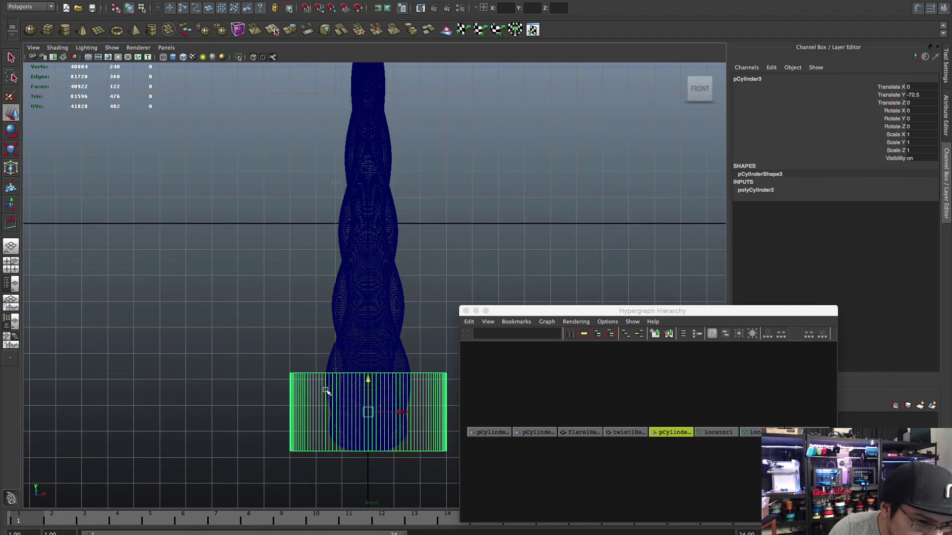
{"action": "middle_click_drag", "start_coordinate": [314, 397], "coordinate": [318, 218], "text": "alt"}
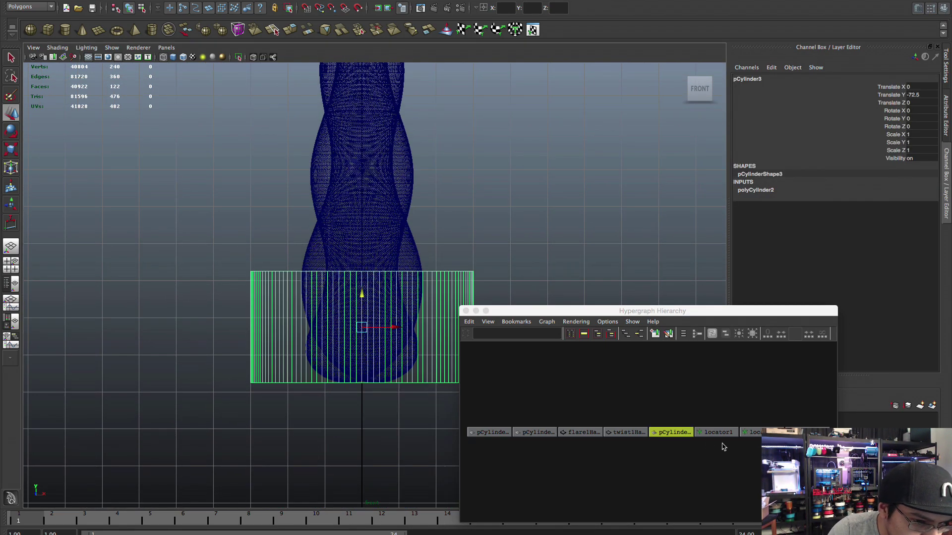
{"action": "right_click", "coordinate": [680, 434]}
{"action": "left_click", "coordinate": [717, 499]}
{"action": "type", "text": "bottomcut"}
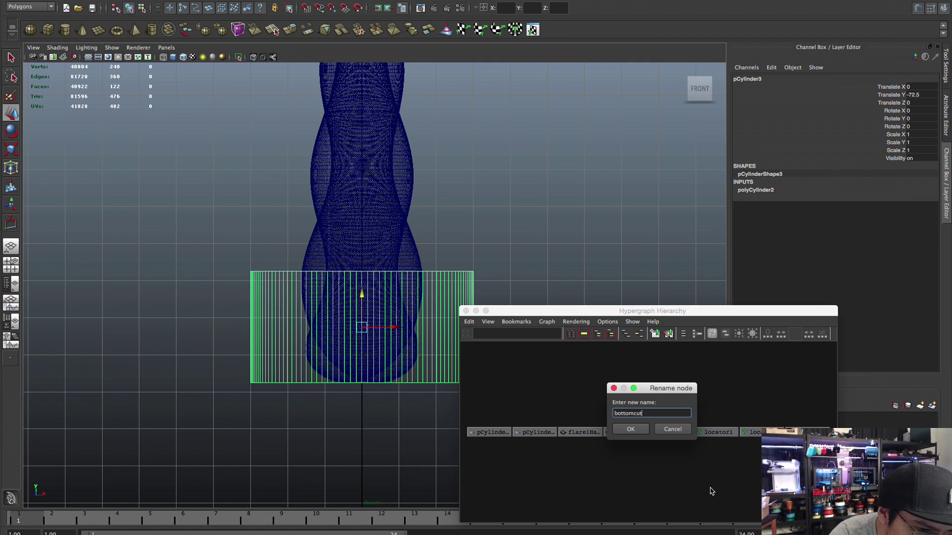
{"action": "key", "text": "Return"}
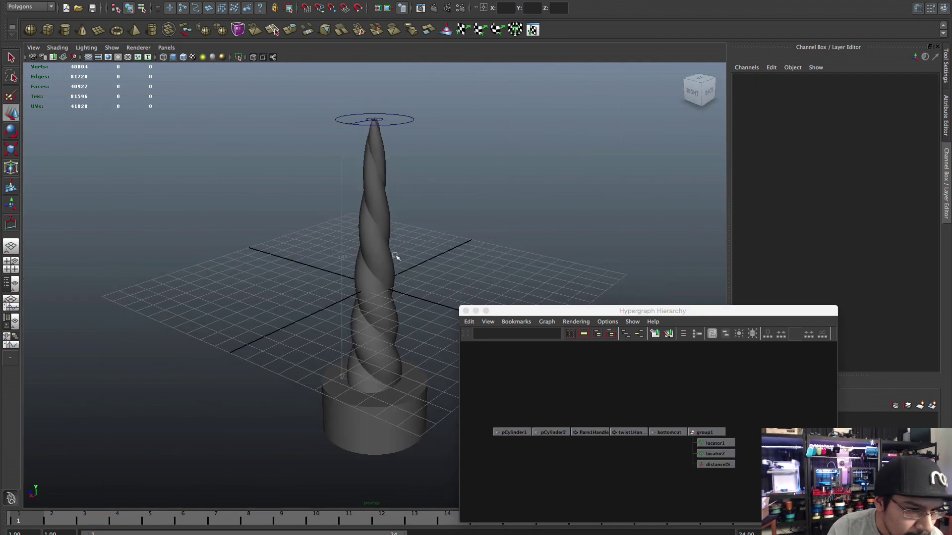
{"action": "scroll", "coordinate": [272, 307], "scroll_direction": "up", "scroll_amount": 5}
{"action": "left_click_drag", "start_coordinate": [251, 306], "coordinate": [314, 298], "text": "alt"}
{"action": "scroll", "coordinate": [293, 288], "scroll_direction": "down", "scroll_amount": 5}
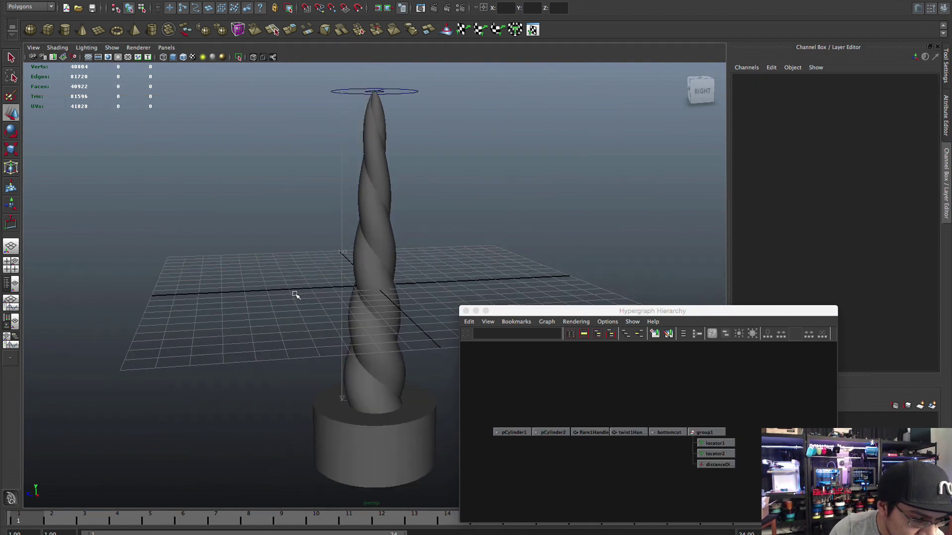
{"action": "scroll", "coordinate": [322, 319], "scroll_direction": "up", "scroll_amount": 3}
{"action": "left_click_drag", "start_coordinate": [250, 258], "coordinate": [214, 303], "text": "alt"}
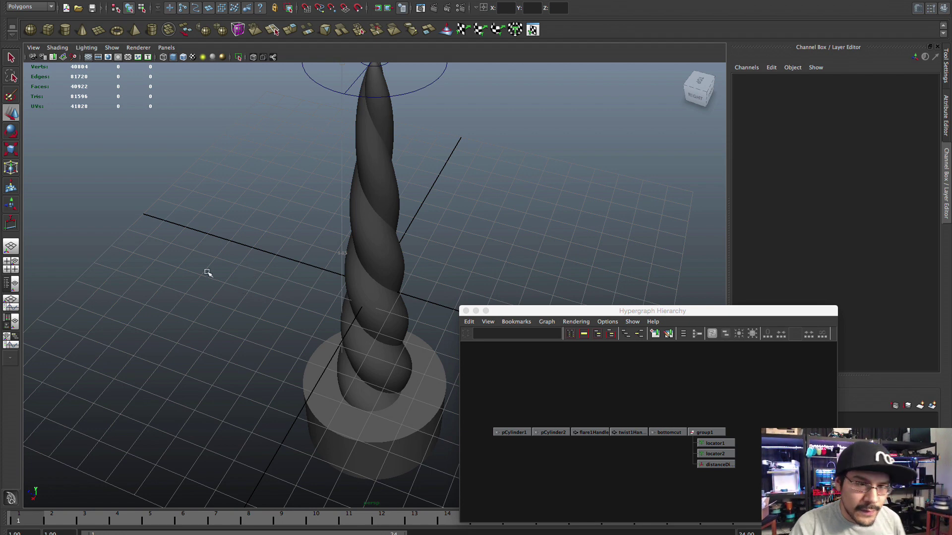
Hide the two twisted cylinders and bottomcut through the Hypergraph Hierarchy
{"action": "scroll", "coordinate": [219, 278], "scroll_direction": "down", "scroll_amount": 1}
{"action": "scroll", "coordinate": [215, 264], "scroll_direction": "up", "scroll_amount": 2}
{"action": "scroll", "coordinate": [231, 257], "scroll_direction": "down", "scroll_amount": 1}
{"action": "scroll", "coordinate": [230, 257], "scroll_direction": "up", "scroll_amount": 2}
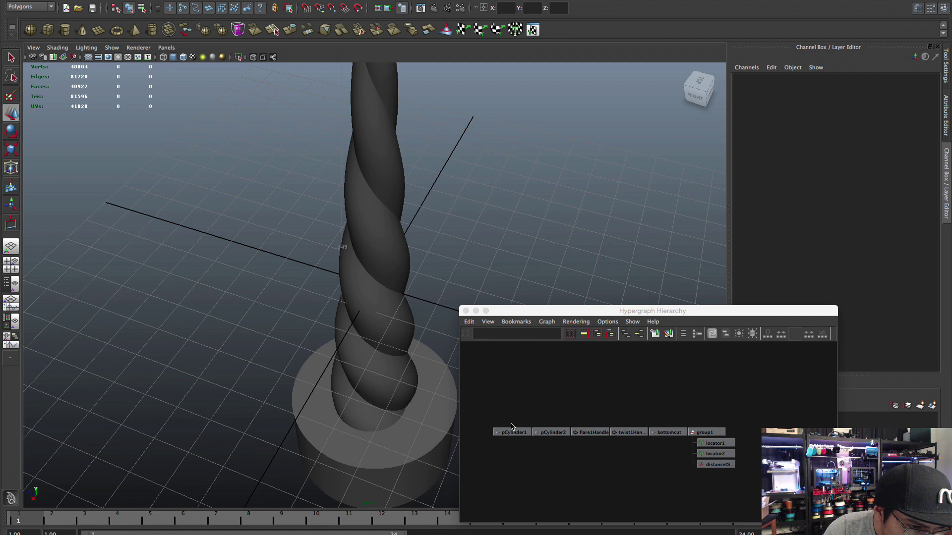
{"action": "left_click", "coordinate": [512, 432]}
{"action": "right_click", "coordinate": [513, 432]}
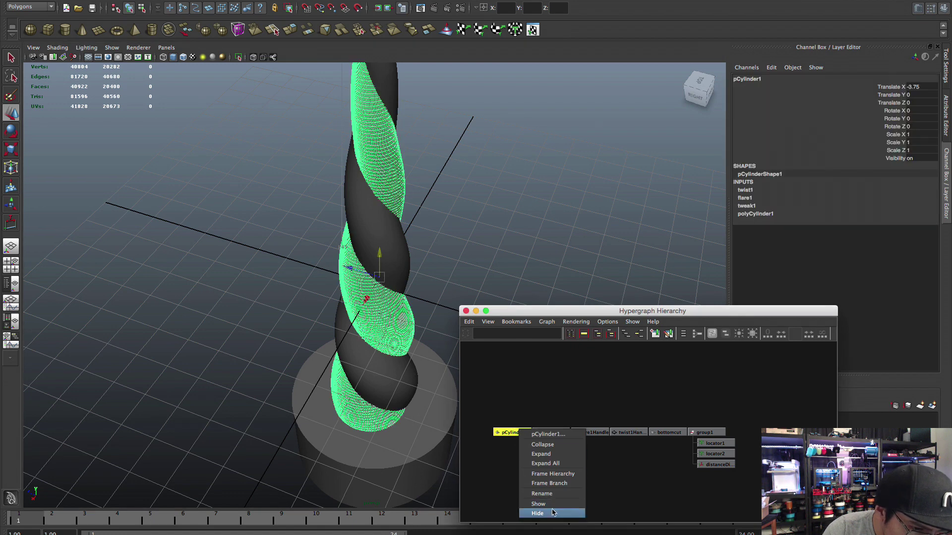
{"action": "left_click", "coordinate": [538, 514]}
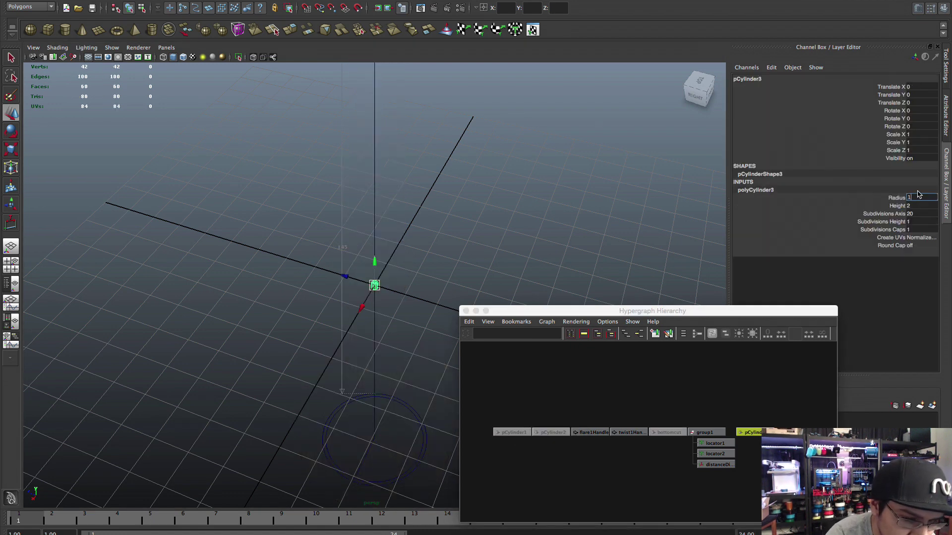
Shape the new cylinder as a thin disc with radius 15, height 1, 120 axis subdivisions and 0 cap subdivisions
{"action": "type", "text": "15"}
{"action": "key", "text": "Tab"}
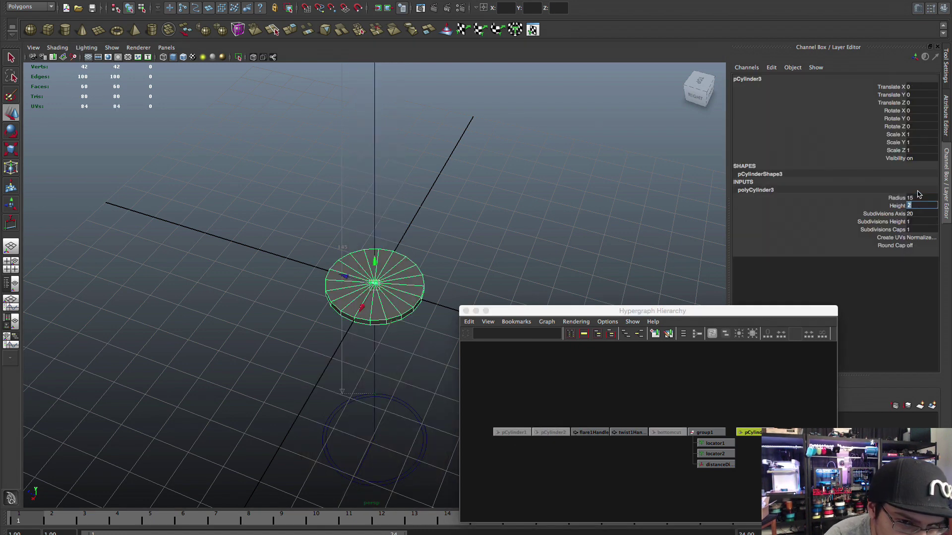
{"action": "type", "text": "1"}
{"action": "key", "text": "Tab"}
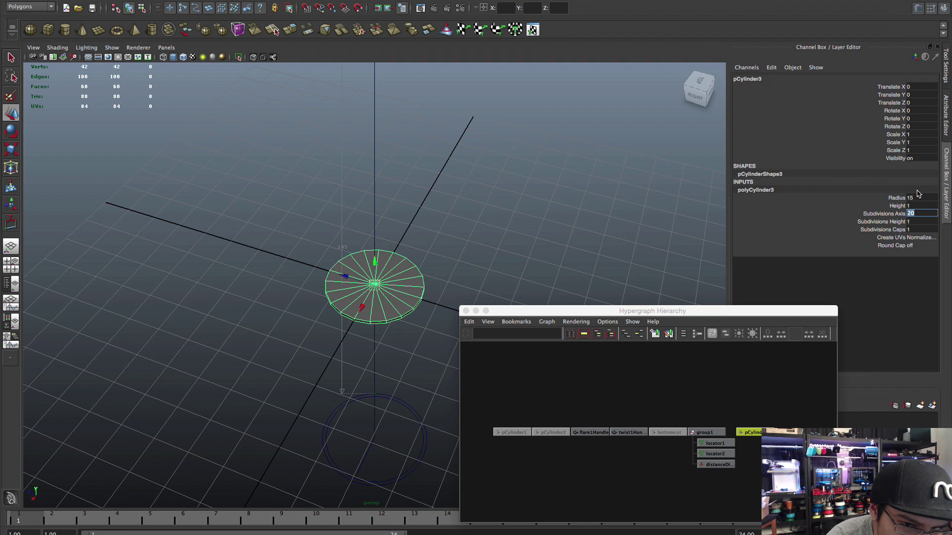
{"action": "type", "text": "120"}
{"action": "key", "text": "Tab"}
{"action": "key", "text": "Tab"}
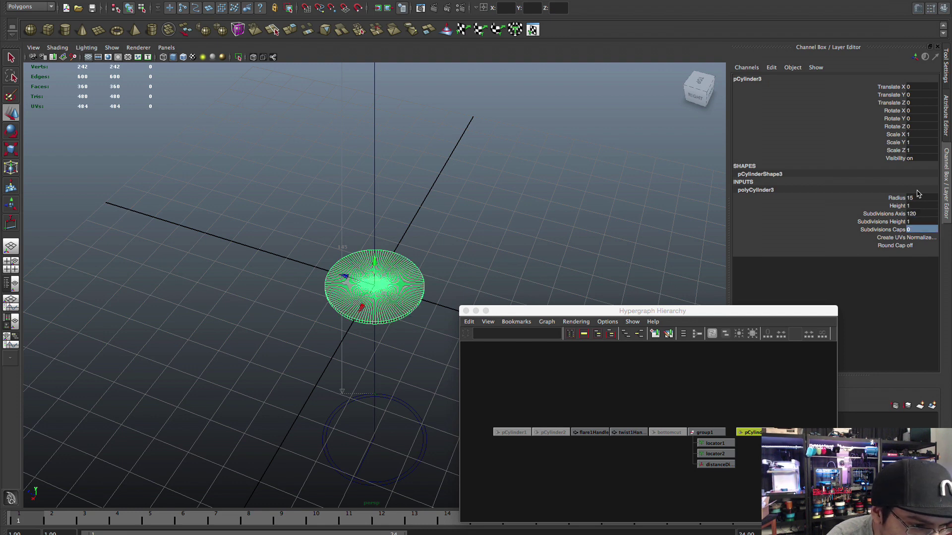
{"action": "key", "text": "Return"}
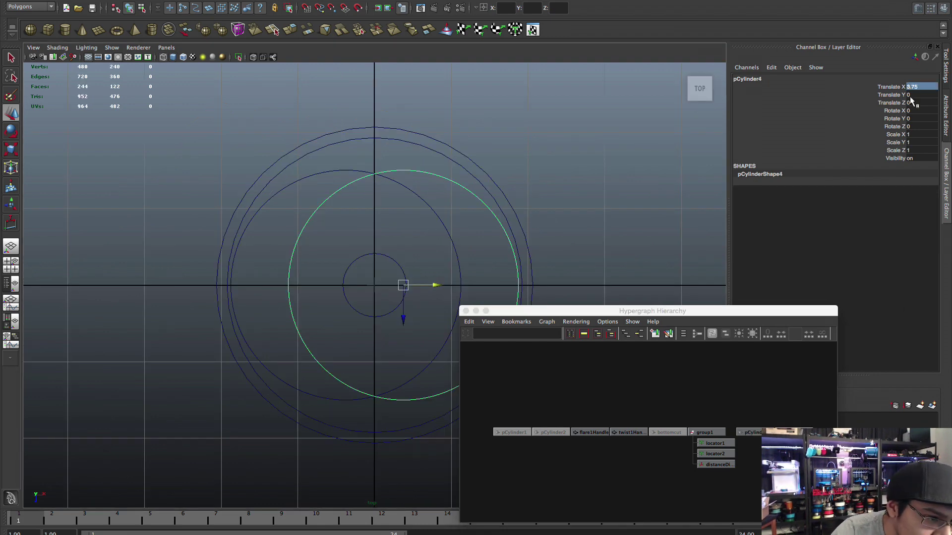
Detach the Booleans commands as a floating palette and union the two overlapping discs into one plate
{"action": "left_click", "coordinate": [689, 402]}
{"action": "key", "text": "ctrl+z"}
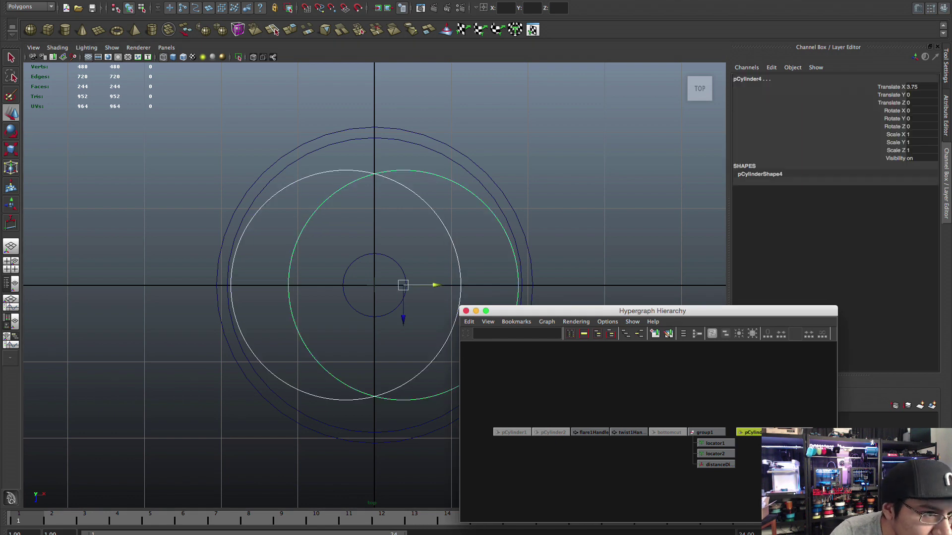
{"action": "left_click", "coordinate": [236, 1]}
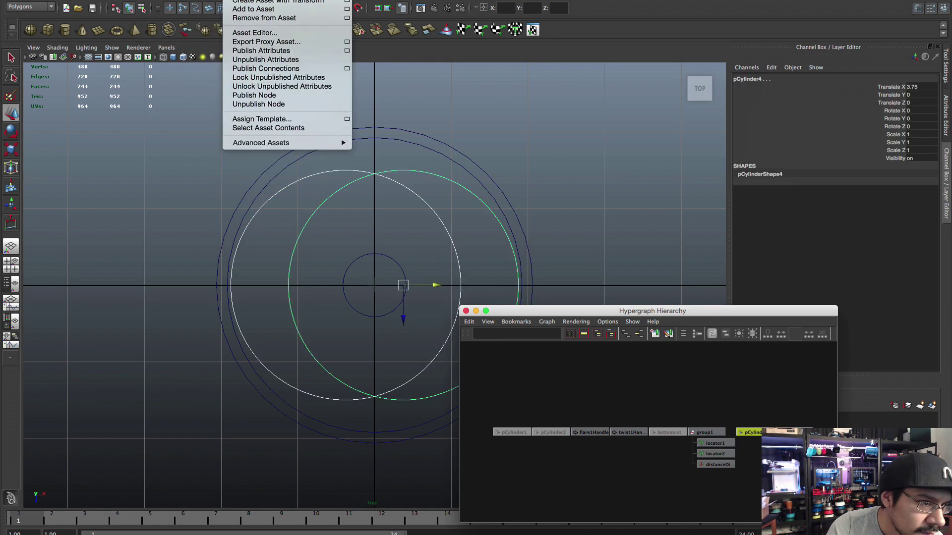
{"action": "mouse_move", "coordinate": [361, 29]}
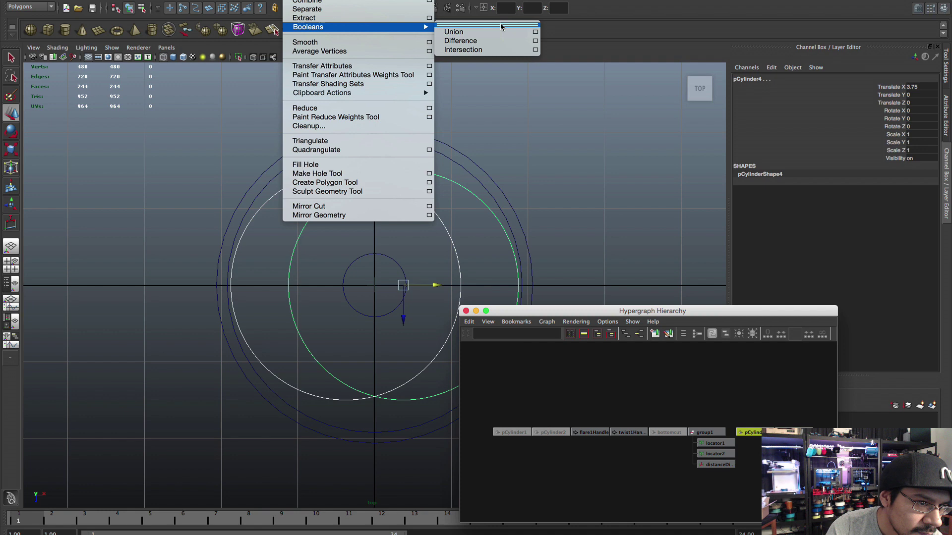
{"action": "left_click", "coordinate": [485, 25]}
{"action": "left_click", "coordinate": [521, 49]}
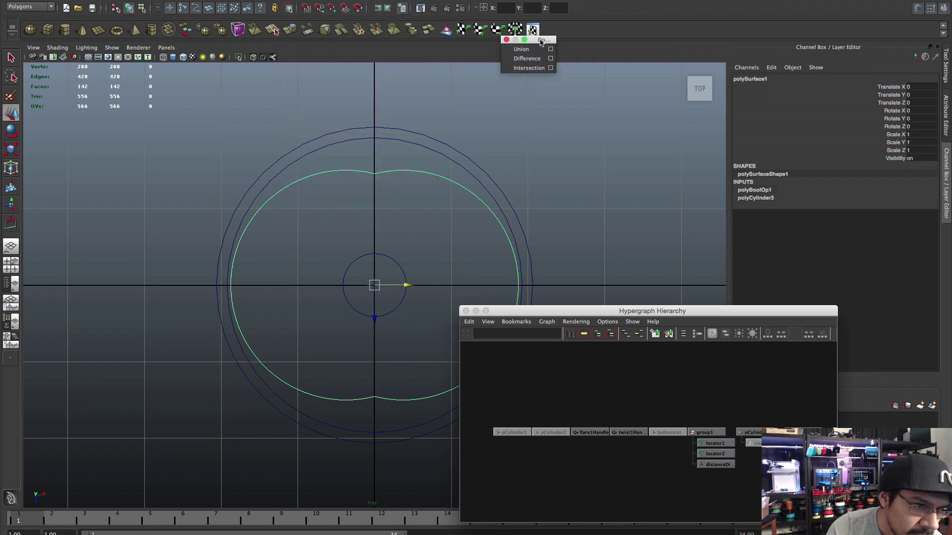
Move the Booleans palette clear of the plate and delete the construction history of the scene's objects
{"action": "left_click_drag", "start_coordinate": [543, 40], "coordinate": [654, 147]}
{"action": "scroll", "coordinate": [479, 274], "scroll_direction": "down", "scroll_amount": 2}
{"action": "scroll", "coordinate": [471, 263], "scroll_direction": "up", "scroll_amount": 2}
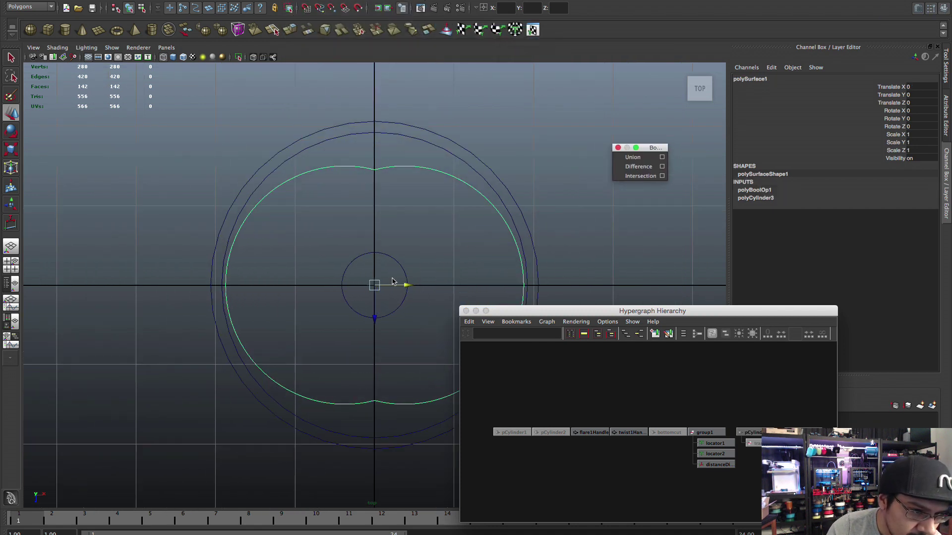
{"action": "scroll", "coordinate": [460, 249], "scroll_direction": "down", "scroll_amount": 1}
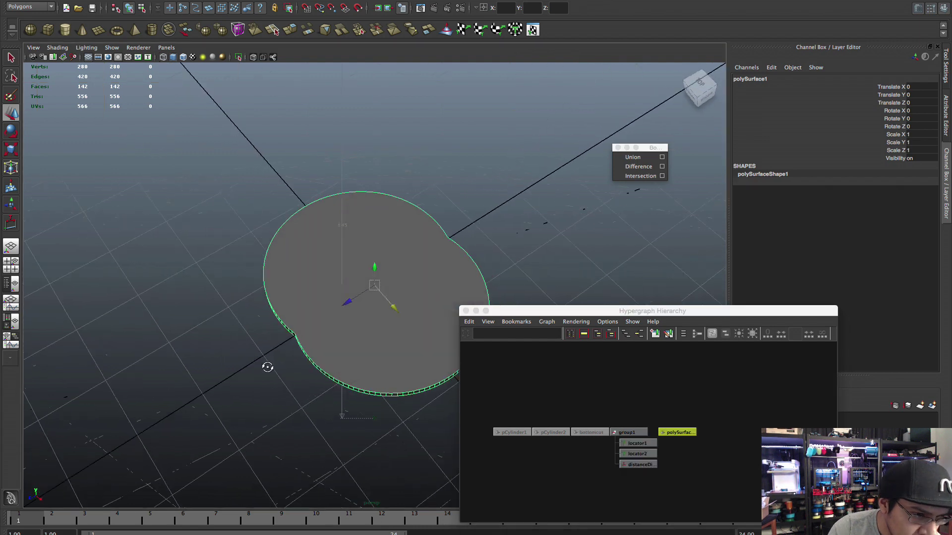
{"action": "mouse_move", "coordinate": [267, 366]}
{"action": "left_mouse_down", "text": "alt"}
{"action": "mouse_move", "coordinate": [360, 366]}
{"action": "mouse_move", "coordinate": [335, 376]}
{"action": "left_mouse_up", "text": "alt"}
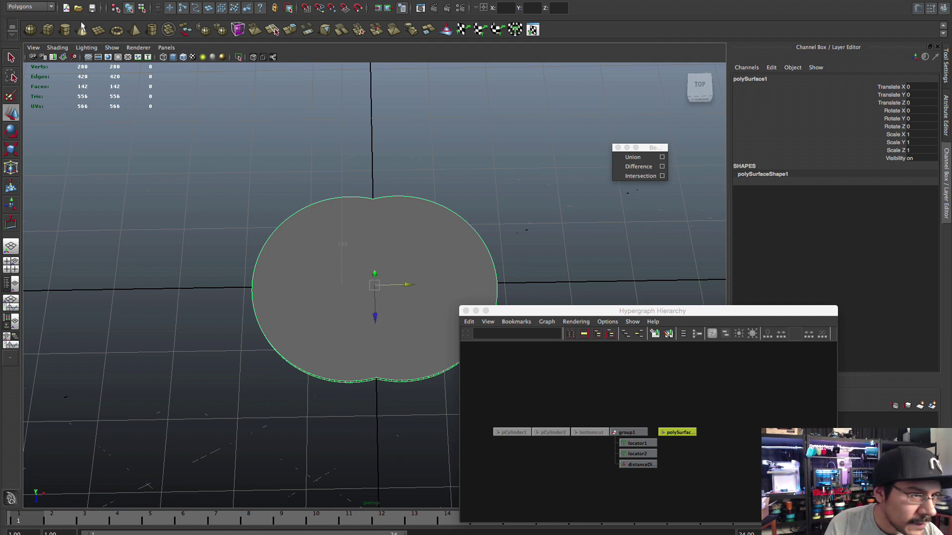
Create a polygon cube, move the Hypergraph window clear of the settings and open the cube's dimensions for editing
{"action": "left_click", "coordinate": [47, 30]}
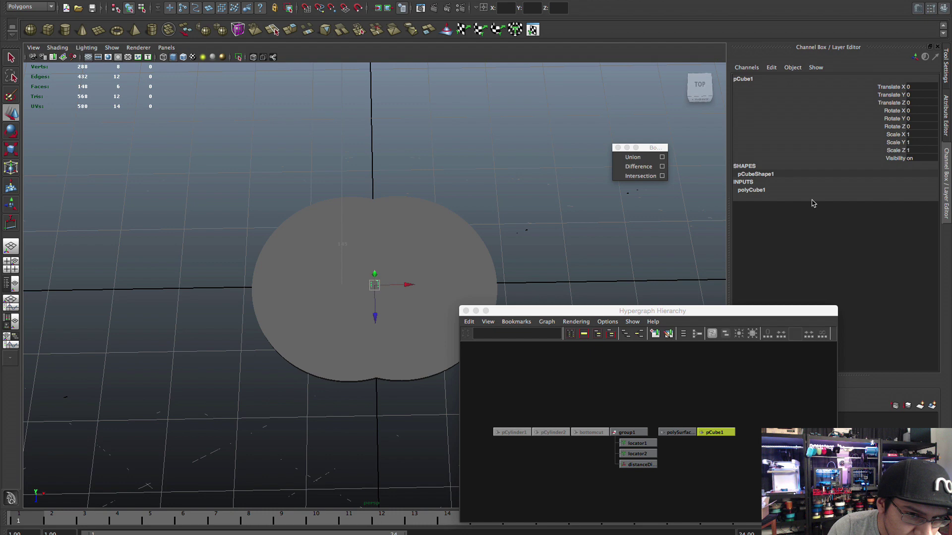
{"action": "left_click", "coordinate": [819, 191]}
{"action": "left_click_drag", "start_coordinate": [756, 312], "coordinate": [536, 395]}
{"action": "left_click", "coordinate": [915, 206]}
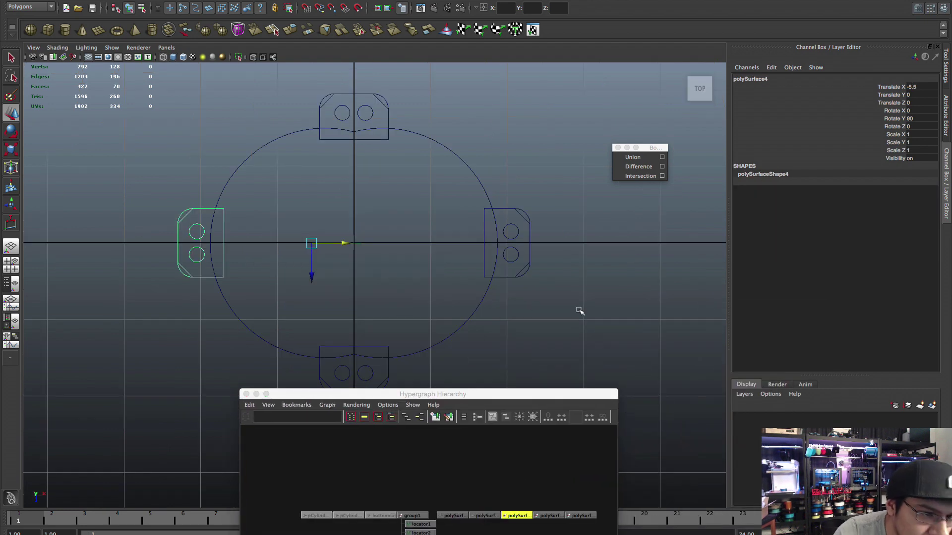
Examine the placement of the four two-hole mounting tabs around the plate in the top view
{"action": "left_click", "coordinate": [529, 285]}
{"action": "scroll", "coordinate": [341, 190], "scroll_direction": "down", "scroll_amount": 2}
{"action": "scroll", "coordinate": [341, 190], "scroll_direction": "down", "scroll_amount": 1}
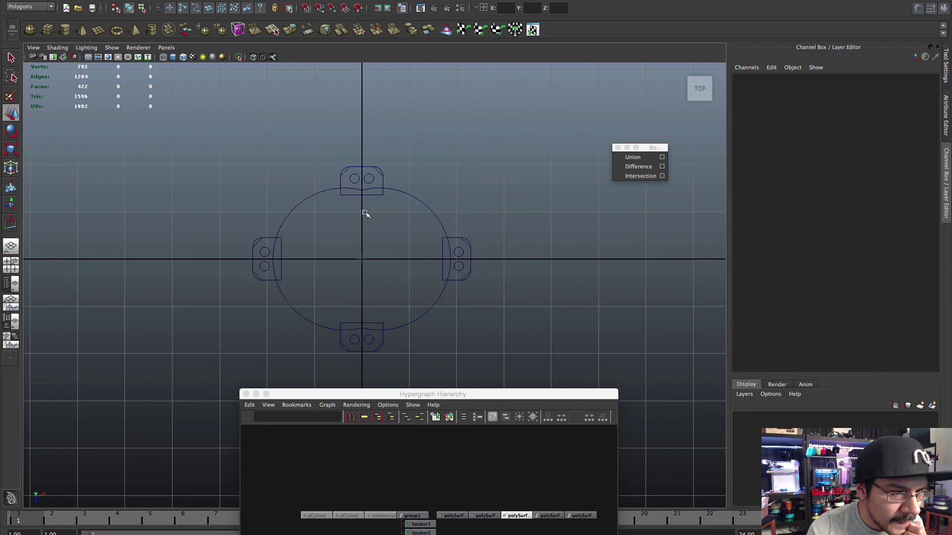
{"action": "scroll", "coordinate": [364, 210], "scroll_direction": "down", "scroll_amount": 1}
{"action": "scroll", "coordinate": [364, 210], "scroll_direction": "up", "scroll_amount": 1}
{"action": "left_click", "coordinate": [346, 144]}
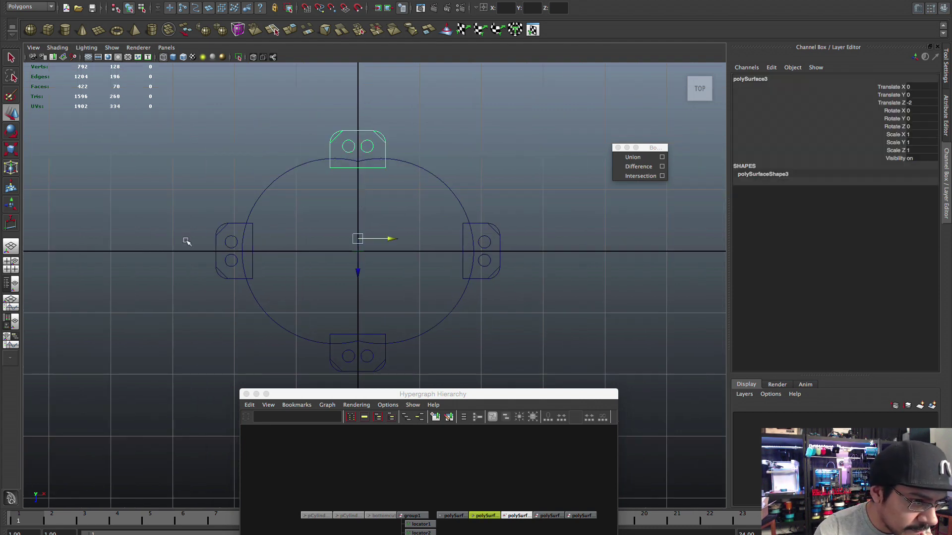
{"action": "left_click_drag", "start_coordinate": [190, 245], "coordinate": [241, 301]}
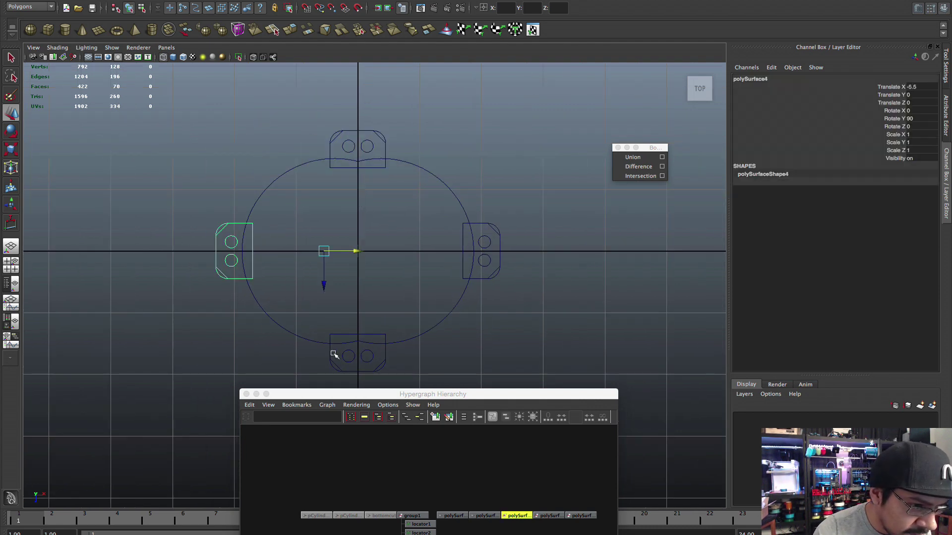
Union the plate with its surrounding mounting tabs one after another using Boolean Union
{"action": "left_click_drag", "start_coordinate": [276, 190], "coordinate": [276, 189]}
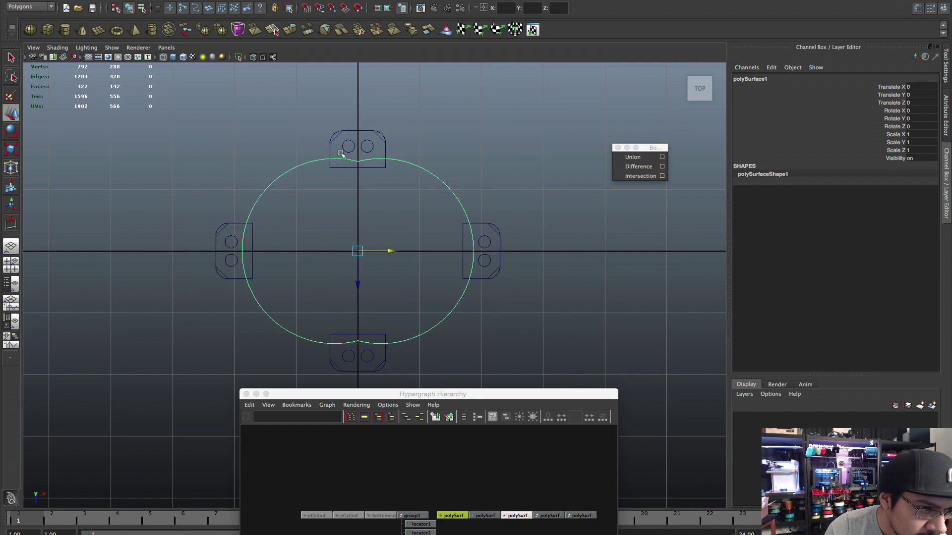
{"action": "left_click", "coordinate": [342, 139], "text": "shift"}
{"action": "left_click", "coordinate": [634, 157]}
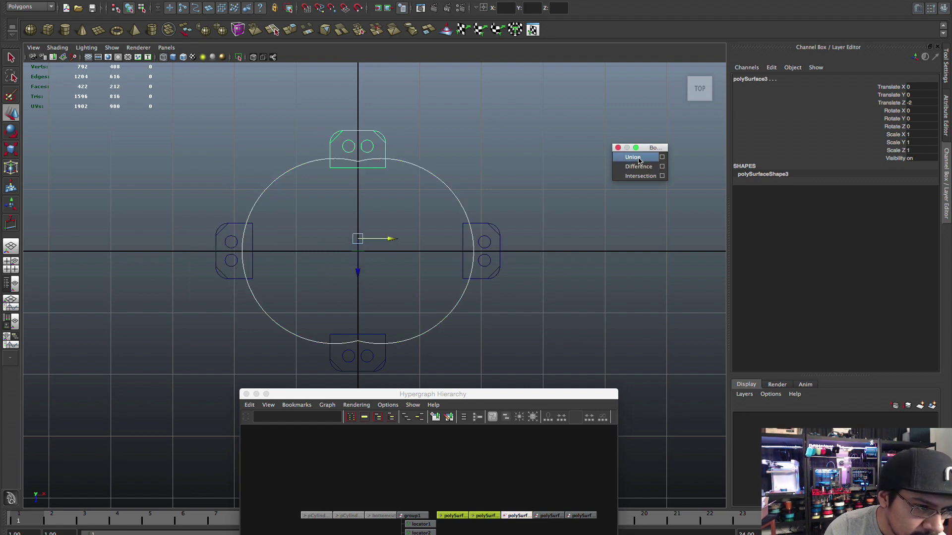
{"action": "left_click", "coordinate": [489, 258], "text": "shift"}
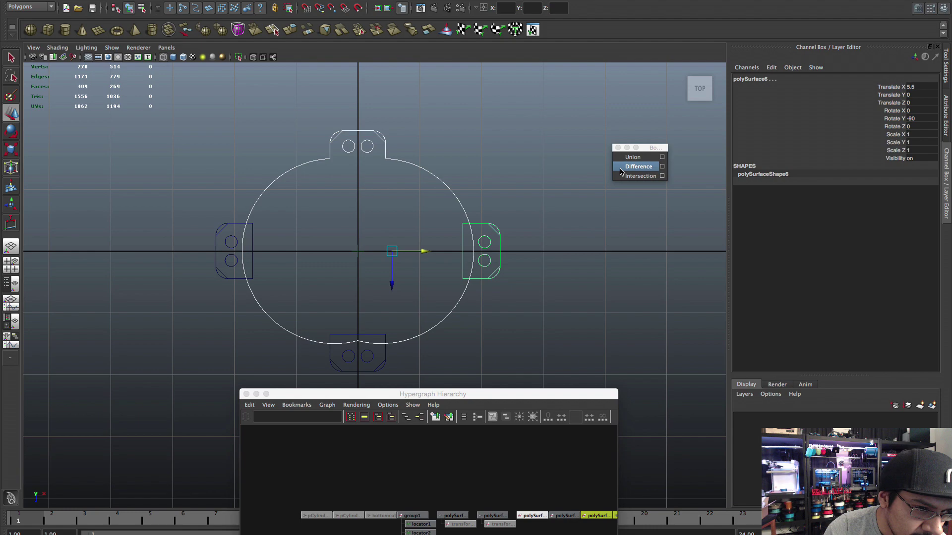
{"action": "left_click", "coordinate": [633, 158]}
{"action": "left_click_drag", "start_coordinate": [413, 351], "coordinate": [400, 355], "text": "shift"}
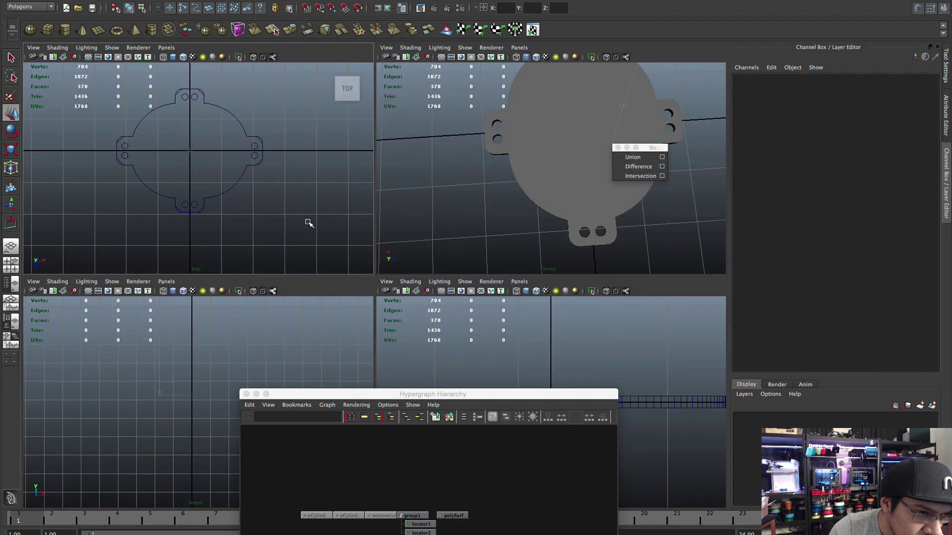
Create a cylinder through the plate's center with radius 10, height 40, 120 axis subdivisions and 0 cap subdivisions
{"action": "key", "text": "space"}
{"action": "left_click_drag", "start_coordinate": [394, 222], "coordinate": [357, 261], "text": "alt"}
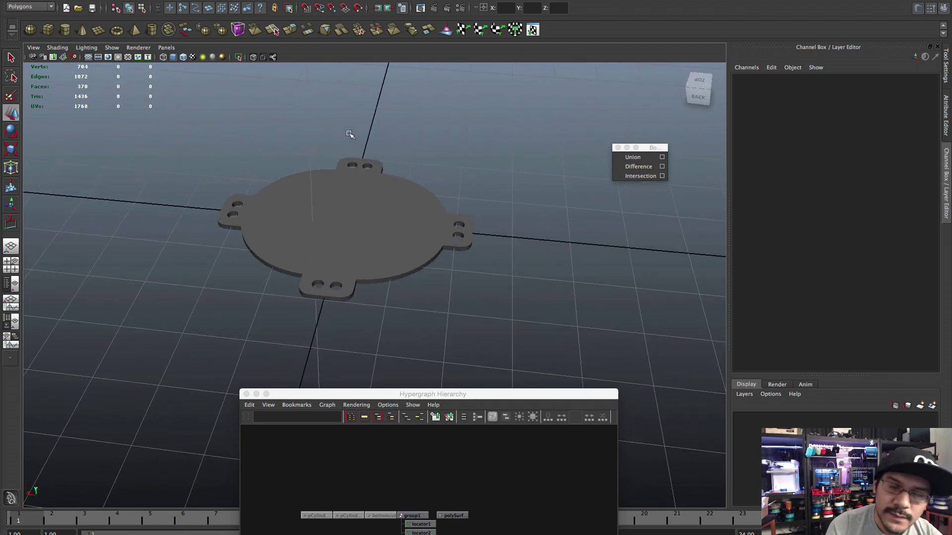
{"action": "left_click_drag", "start_coordinate": [351, 135], "coordinate": [331, 246], "text": "alt"}
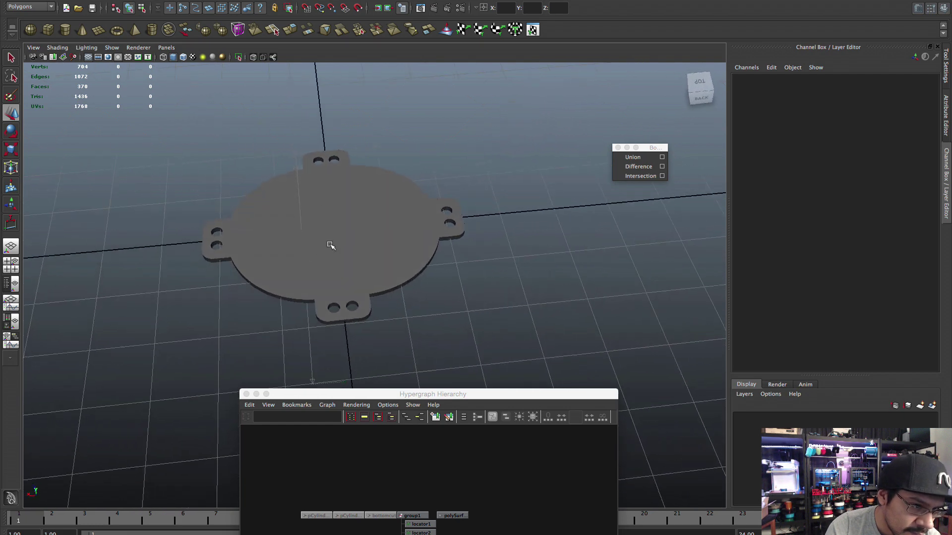
{"action": "left_click", "coordinate": [65, 30]}
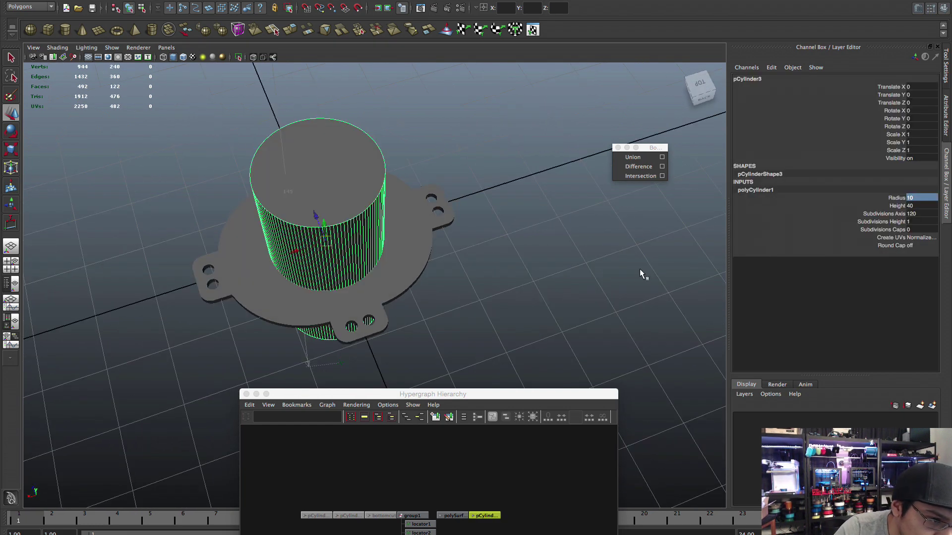
{"action": "left_click", "coordinate": [641, 271]}
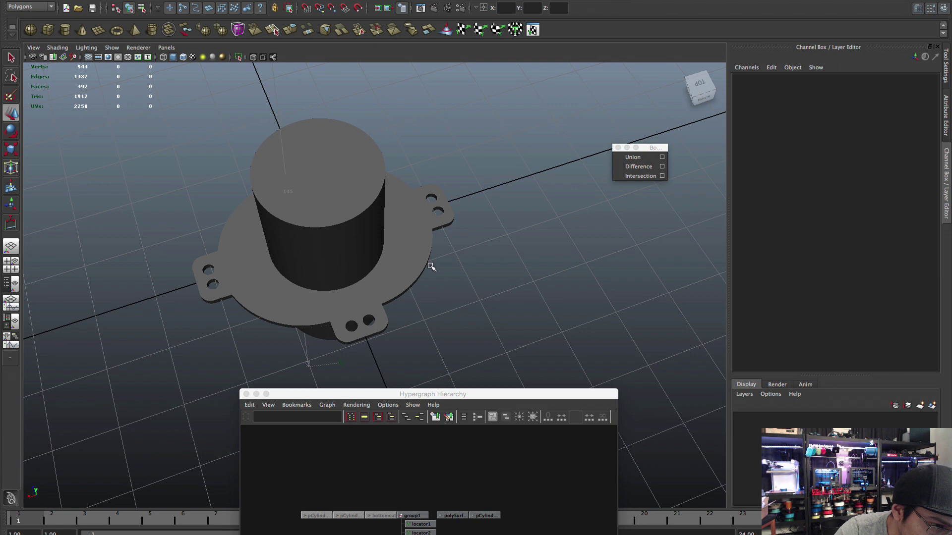
Subtract the central cylinder from the tabbed plate with Boolean Difference to form a ring
{"action": "left_click", "coordinate": [388, 232]}
{"action": "left_click", "coordinate": [350, 206], "text": "shift"}
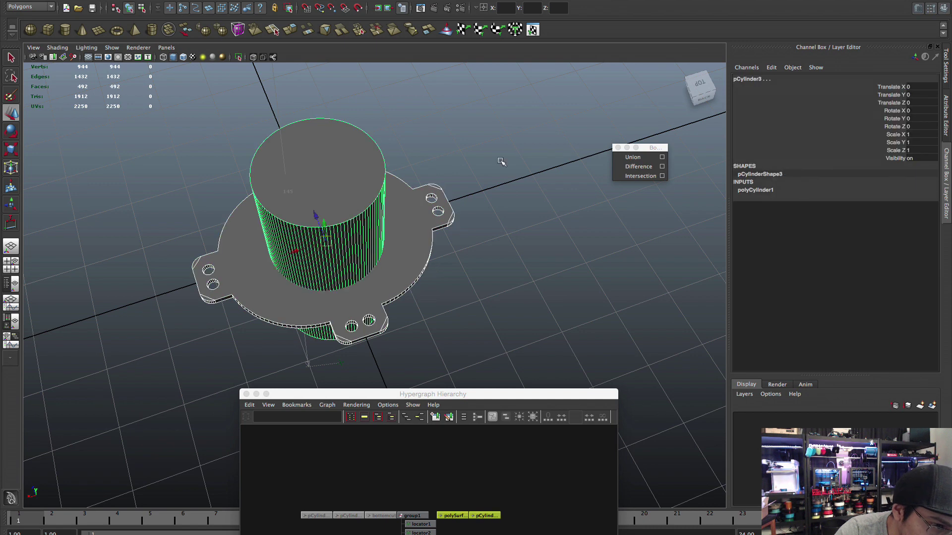
{"action": "left_click", "coordinate": [640, 166]}
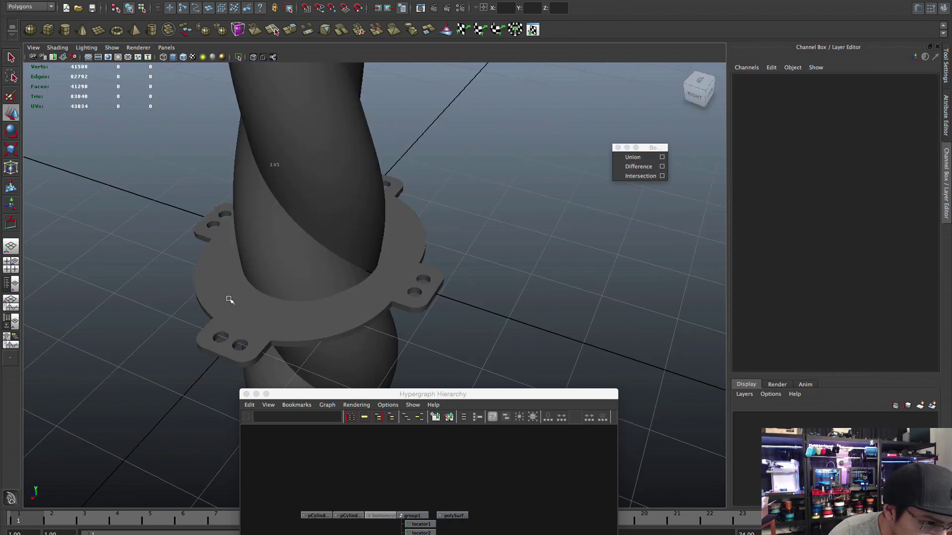
Lower the tabbed ring to a Translate Y of -58 so its upper face aligns with the top of bottomcut
{"action": "left_click_drag", "start_coordinate": [312, 230], "coordinate": [314, 276]}
{"action": "key", "text": "space"}
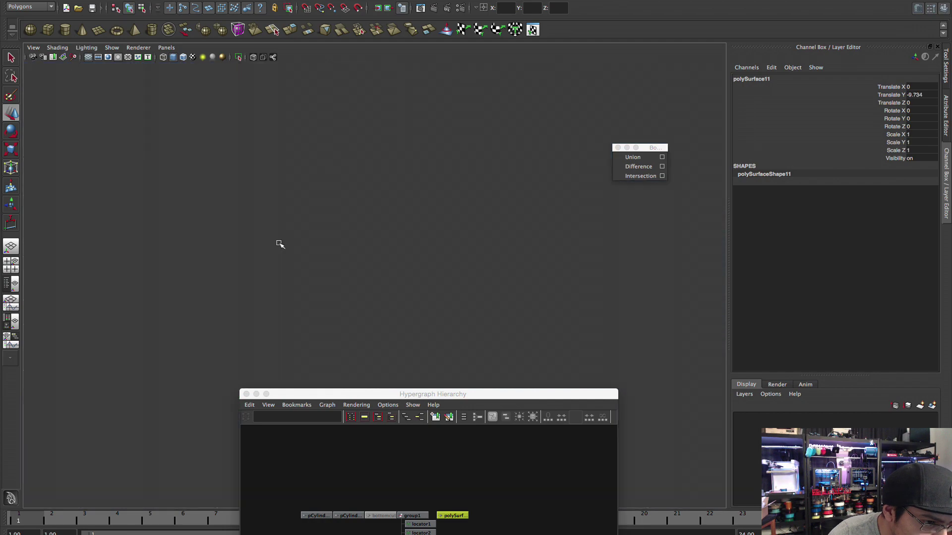
{"action": "key", "text": "space"}
{"action": "mouse_move", "coordinate": [347, 304]}
{"action": "middle_mouse_down", "text": "alt"}
{"action": "mouse_move", "coordinate": [328, 232]}
{"action": "mouse_move", "coordinate": [357, 315]}
{"action": "middle_mouse_up", "text": "alt"}
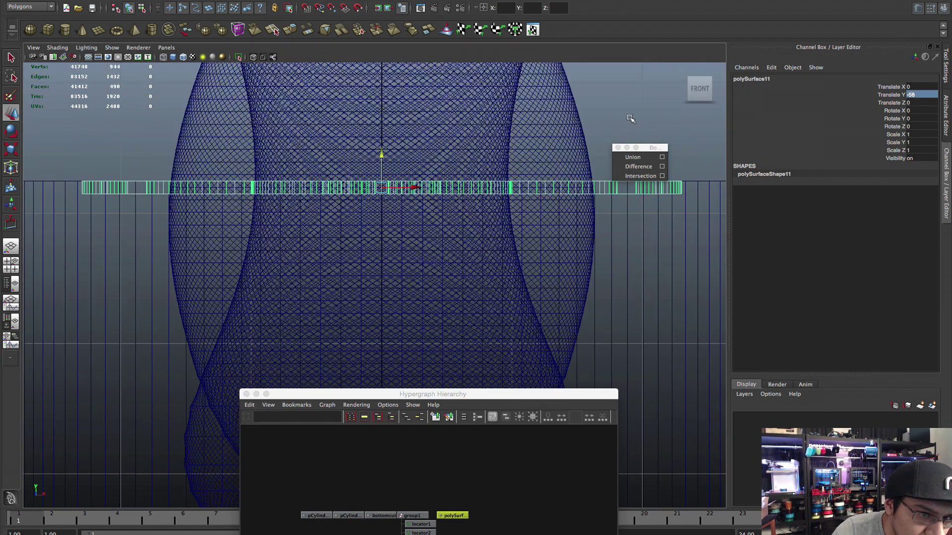
{"action": "left_click", "coordinate": [630, 120]}
Duplicate the two spiral-twisted cylinders together from the perspective view
{"action": "key", "text": "space"}
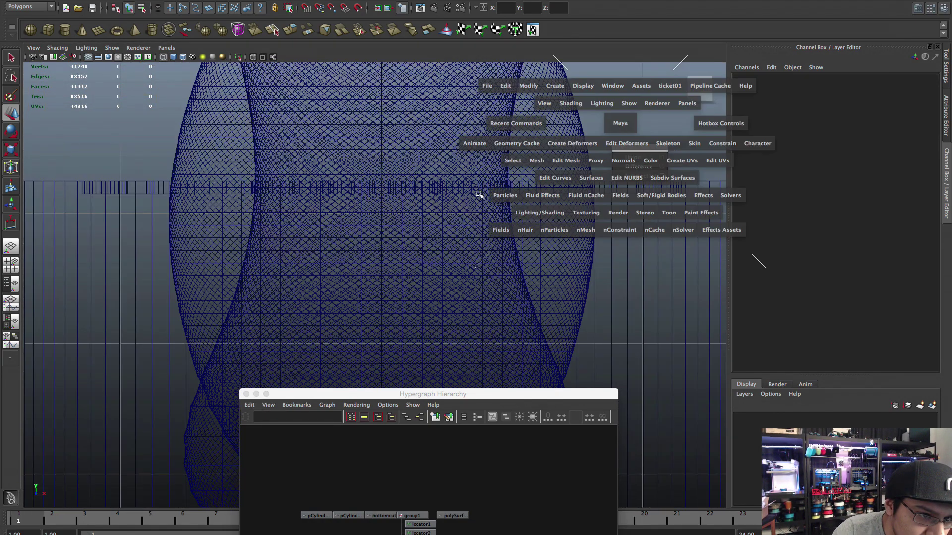
{"action": "key", "text": "space"}
{"action": "right_click_drag", "start_coordinate": [411, 244], "coordinate": [281, 283], "text": "alt"}
{"action": "middle_click_drag", "start_coordinate": [281, 282], "coordinate": [274, 187], "text": "alt"}
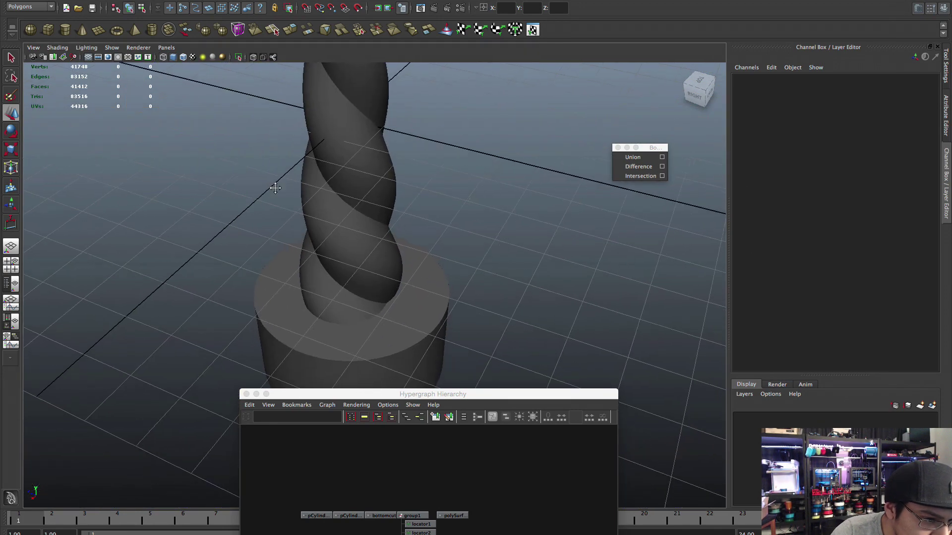
{"action": "middle_click_drag", "start_coordinate": [251, 305], "coordinate": [279, 262], "text": "alt"}
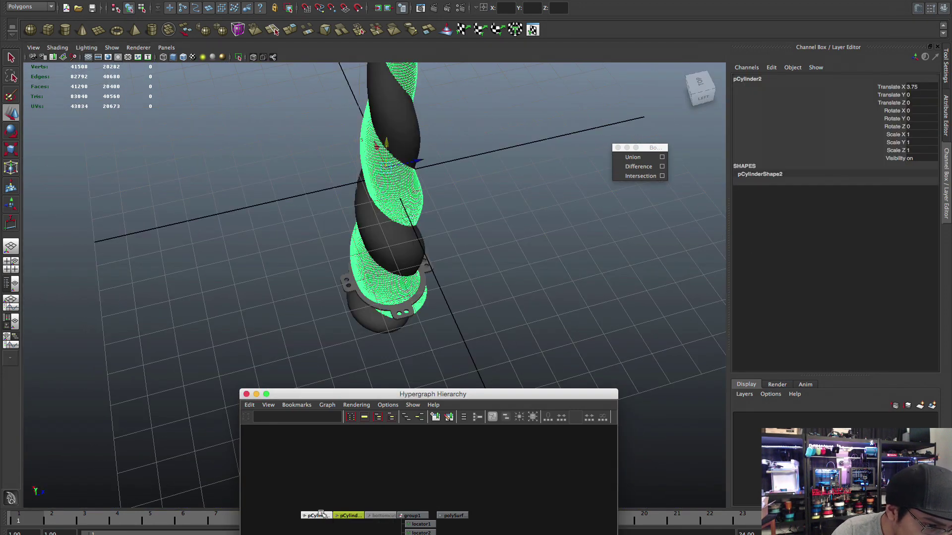
{"action": "left_click", "coordinate": [319, 514], "text": "shift"}
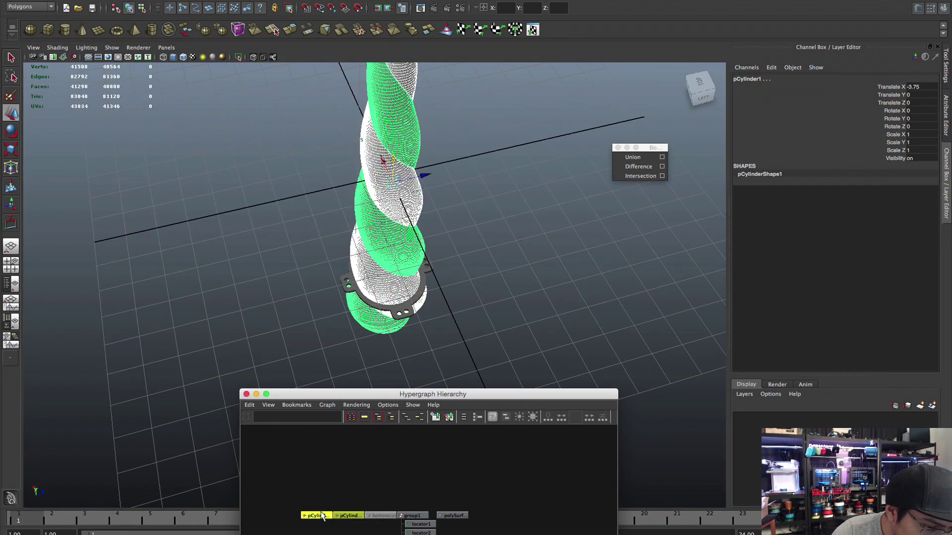
{"action": "key", "text": "super+d"}
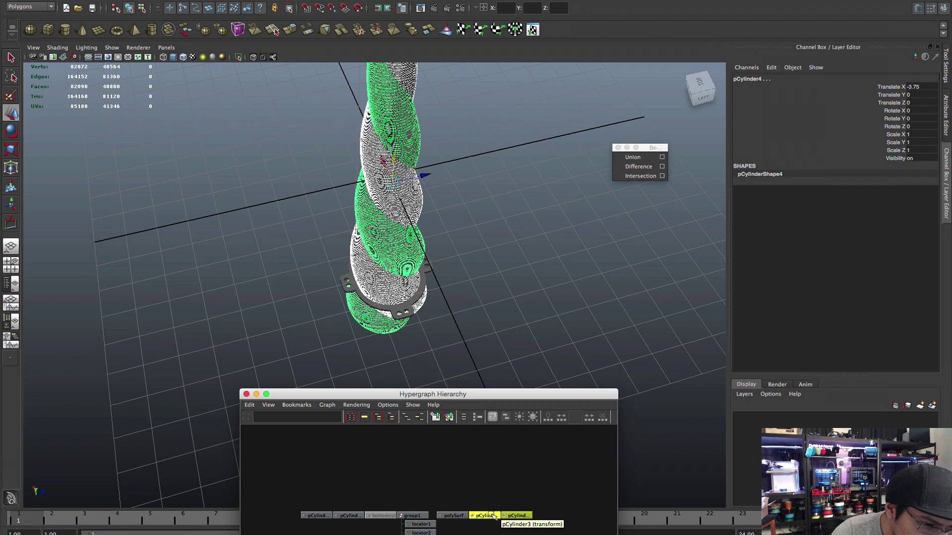
Subtract one twisted cylinder from the other with Boolean Difference, forming the interlocking horn halves halfa and halfb
{"action": "left_click", "coordinate": [637, 167]}
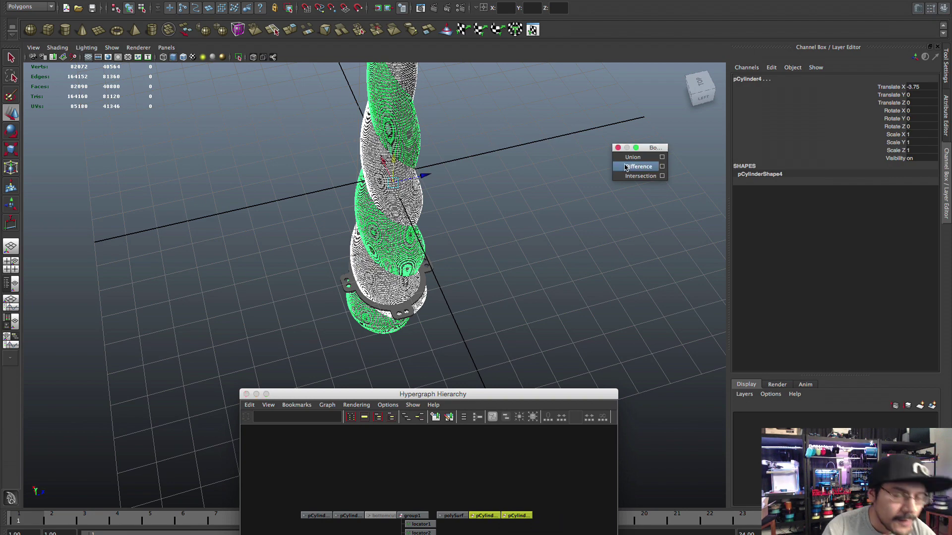
{"action": "left_click_drag", "start_coordinate": [471, 208], "coordinate": [543, 239], "text": "alt"}
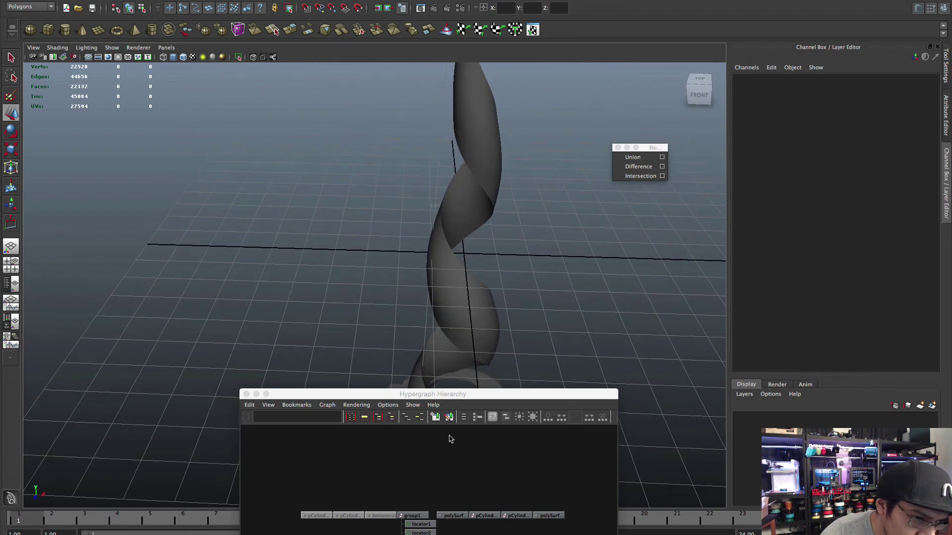
{"action": "left_click", "coordinate": [548, 517]}
{"action": "left_click", "coordinate": [419, 516]}
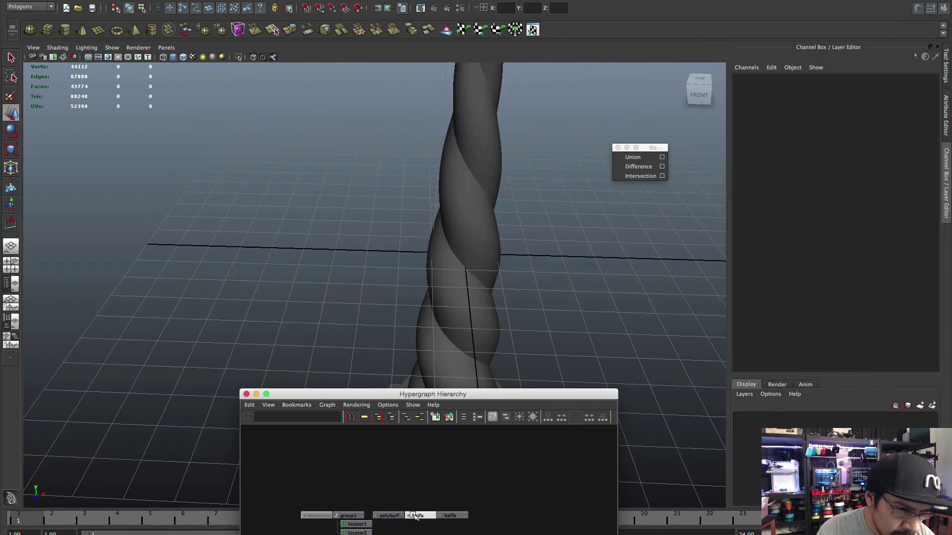
{"action": "left_click", "coordinate": [449, 516]}
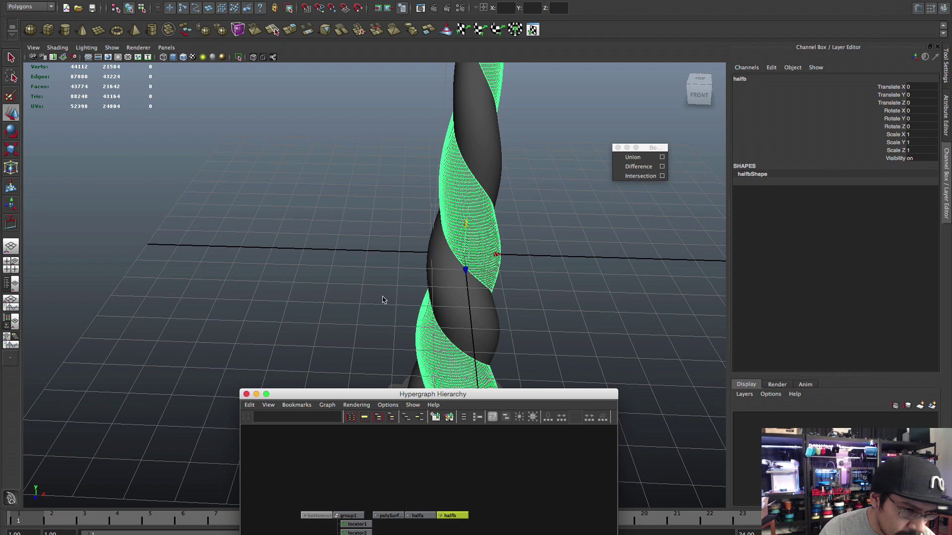
Unhide the bottomcut cylinder at the horn's base and duplicate it in place as bottomcut1
{"action": "middle_click_drag", "start_coordinate": [384, 297], "coordinate": [373, 195], "text": "alt"}
{"action": "left_click_drag", "start_coordinate": [333, 307], "coordinate": [349, 410], "text": "alt"}
{"action": "left_click", "coordinate": [335, 502]}
{"action": "right_click", "coordinate": [320, 514]}
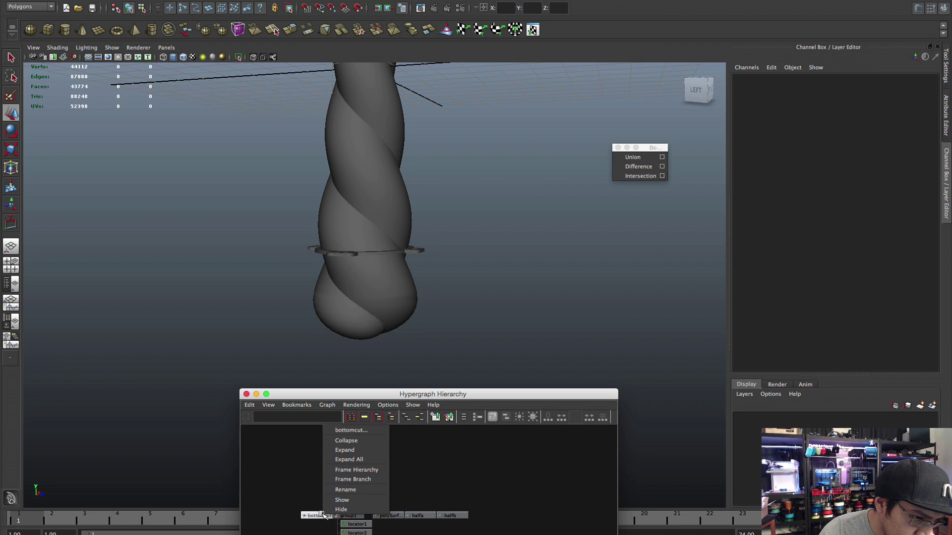
{"action": "left_click", "coordinate": [328, 500]}
{"action": "left_click", "coordinate": [319, 515]}
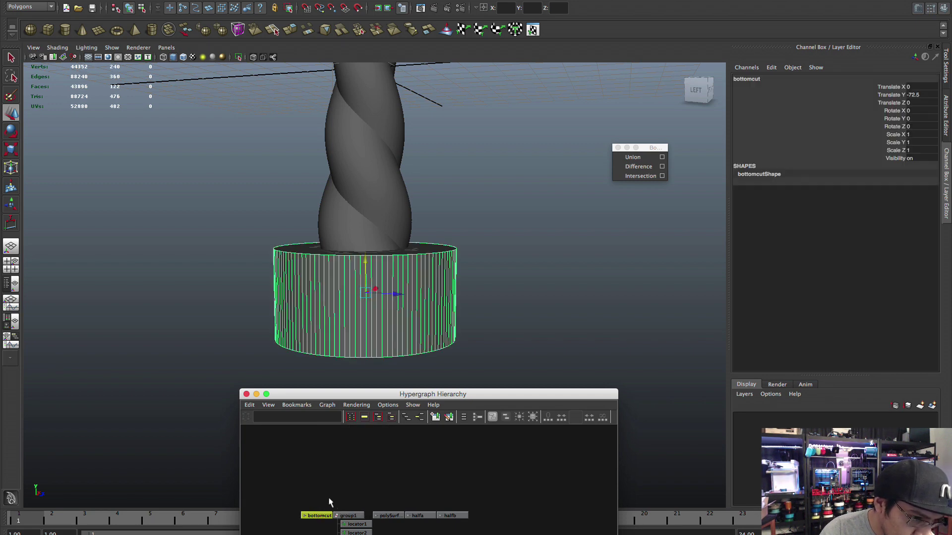
{"action": "left_click", "coordinate": [329, 501]}
{"action": "left_click", "coordinate": [319, 514]}
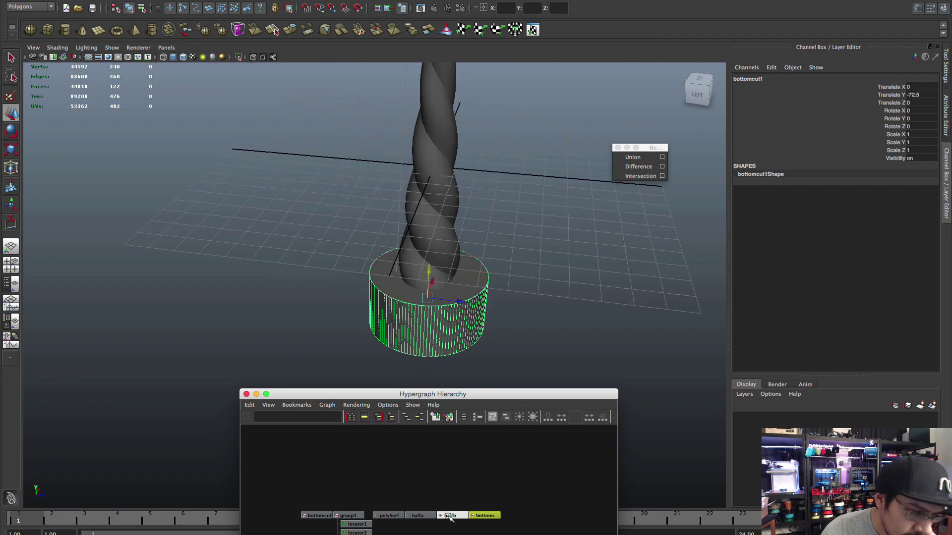
Subtract bottomcut1 from halfb with Boolean Difference to cut its lower end flat
{"action": "left_click", "coordinate": [444, 499]}
{"action": "left_click", "coordinate": [445, 502]}
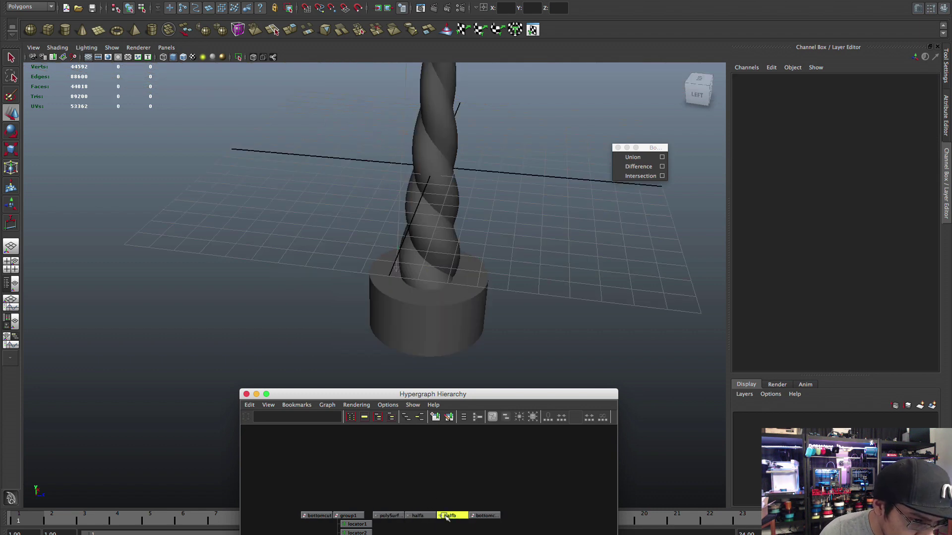
{"action": "left_click", "coordinate": [449, 516]}
{"action": "left_click", "coordinate": [483, 516], "text": "shift"}
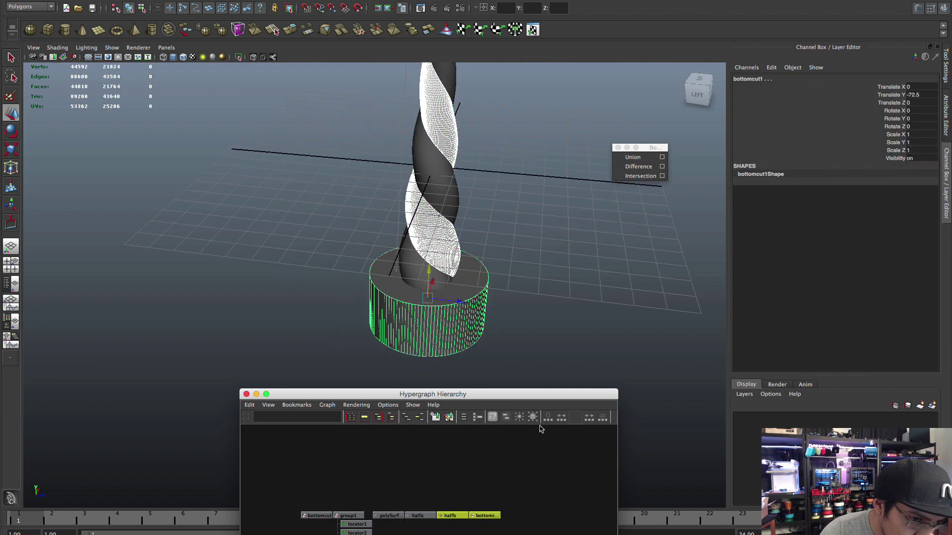
{"action": "left_click", "coordinate": [638, 166]}
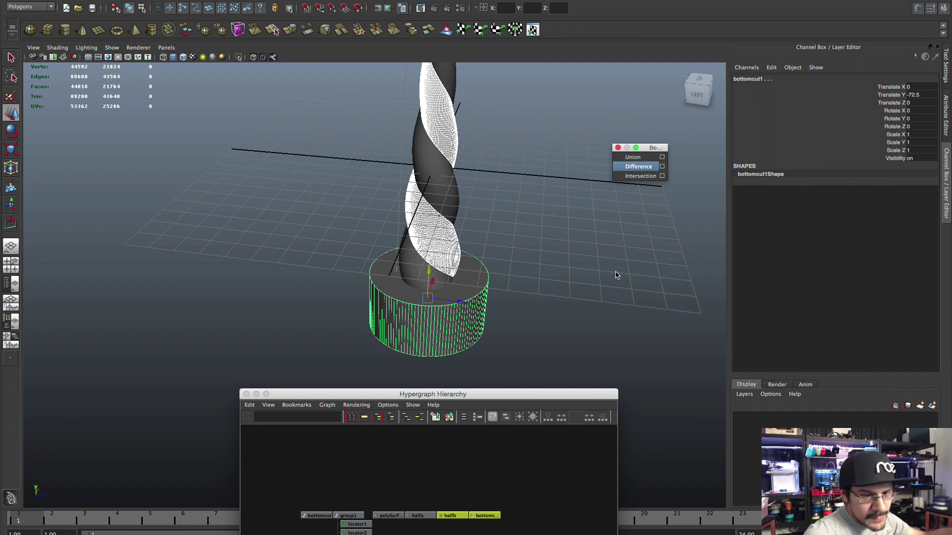
{"action": "left_click", "coordinate": [508, 489]}
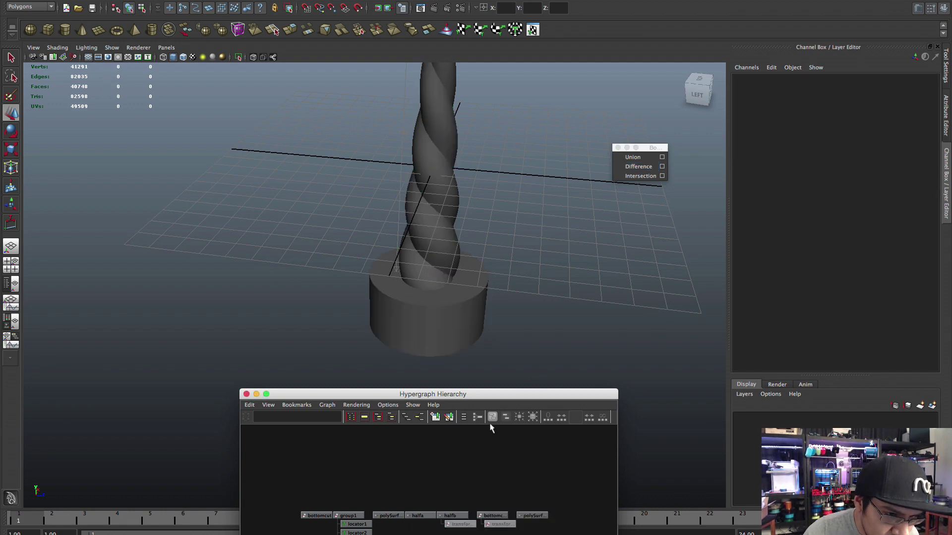
Subtract the original bottomcut from halfa with Boolean Difference to cut its lower end flat
{"action": "left_click", "coordinate": [419, 515]}
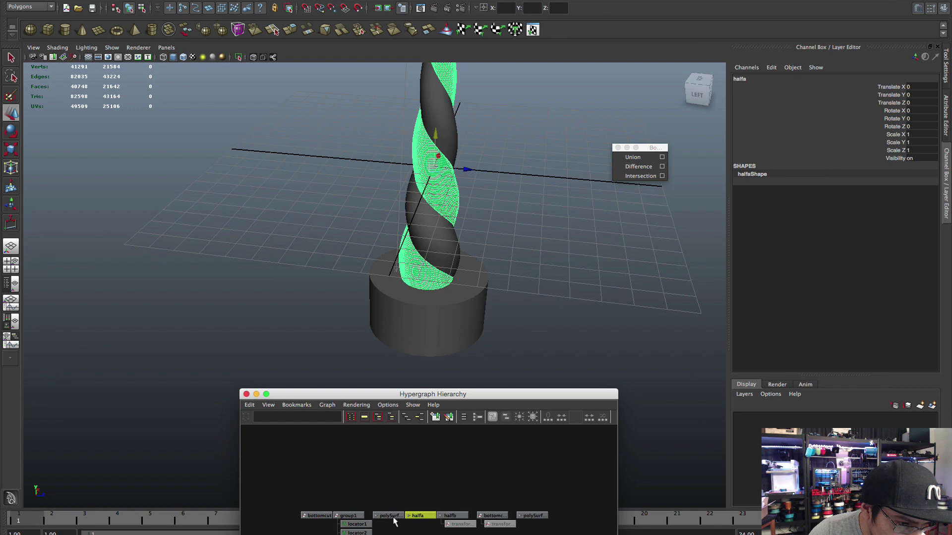
{"action": "left_click", "coordinate": [323, 516], "text": "shift"}
{"action": "left_click", "coordinate": [634, 166]}
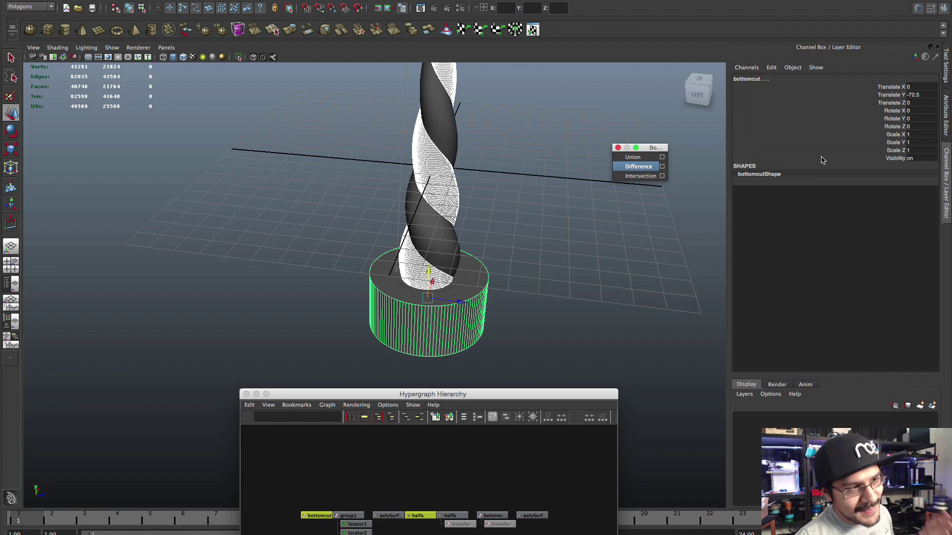
{"action": "left_click", "coordinate": [620, 240]}
{"action": "scroll", "coordinate": [557, 257], "scroll_direction": "down", "scroll_amount": 4}
{"action": "scroll", "coordinate": [532, 261], "scroll_direction": "up", "scroll_amount": 6}
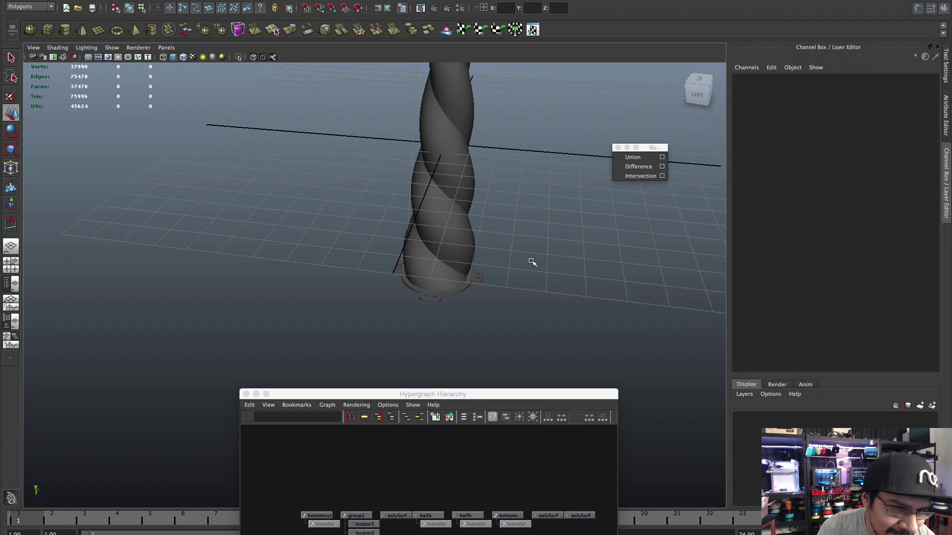
Delete the construction history of the newly cut horn halves
{"action": "left_click", "coordinate": [551, 509]}
{"action": "left_click", "coordinate": [579, 514]}
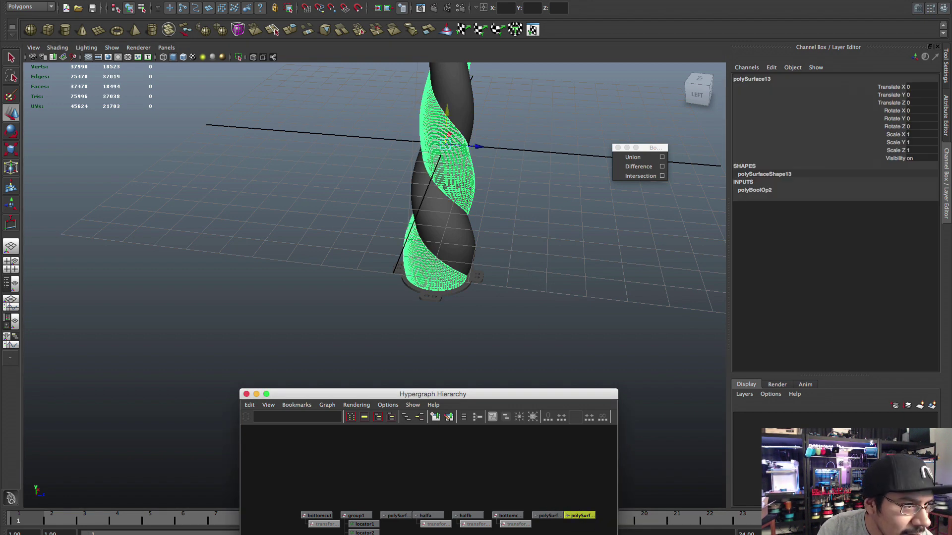
{"action": "left_click", "coordinate": [131, 1]}
{"action": "mouse_move", "coordinate": [80, 1]}
{"action": "mouse_move", "coordinate": [131, 99]}
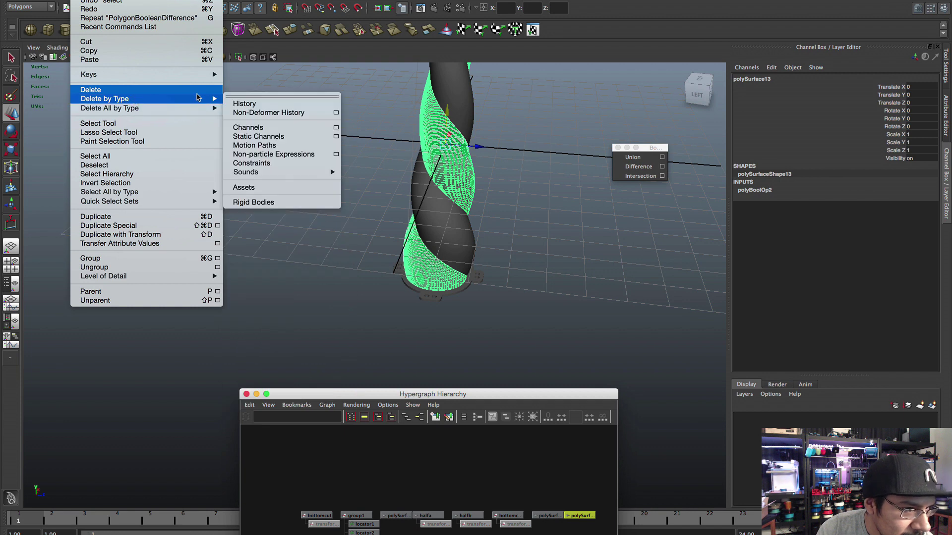
{"action": "left_click", "coordinate": [240, 104]}
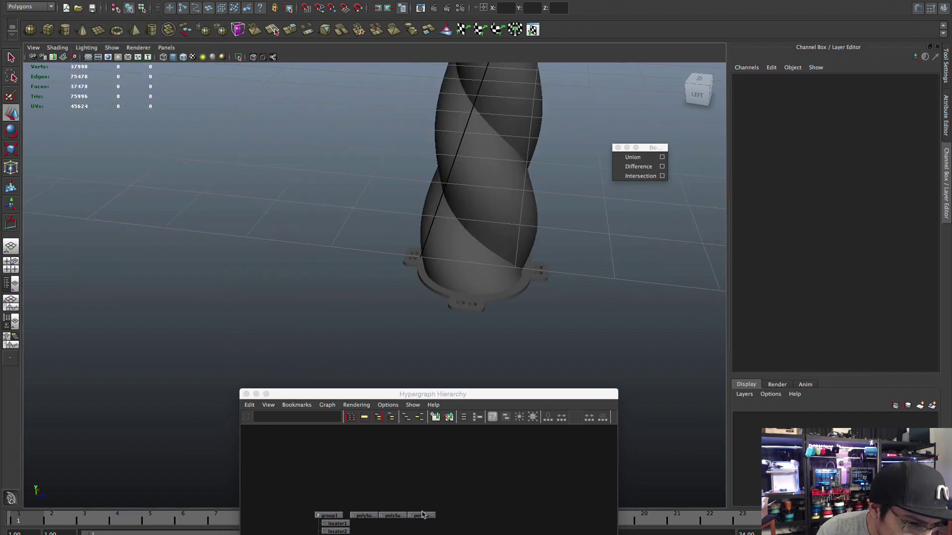
Examine the cut horn halves and the ring at the base, and select one half together with the tabbed ring
{"action": "left_click", "coordinate": [421, 515]}
{"action": "left_click", "coordinate": [399, 515]}
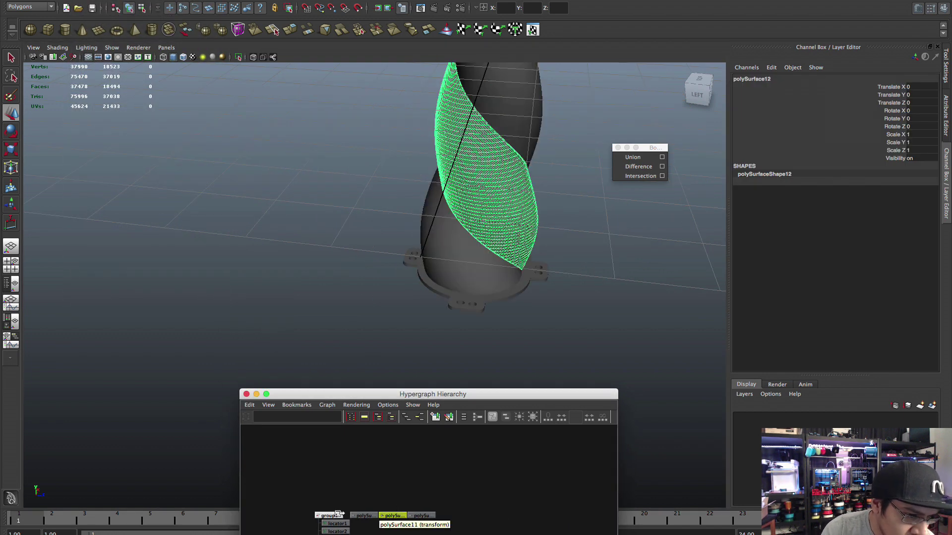
{"action": "left_click", "coordinate": [365, 516]}
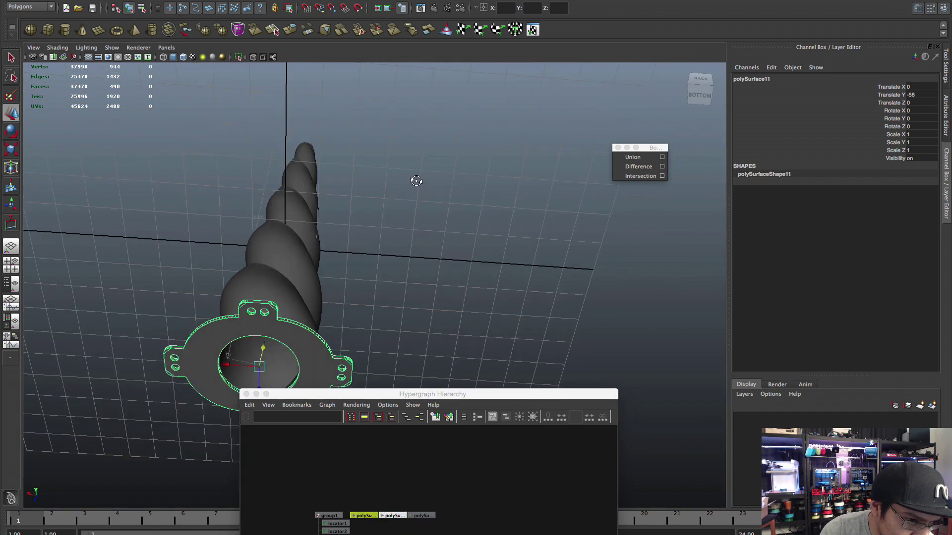
{"action": "left_click", "coordinate": [396, 515]}
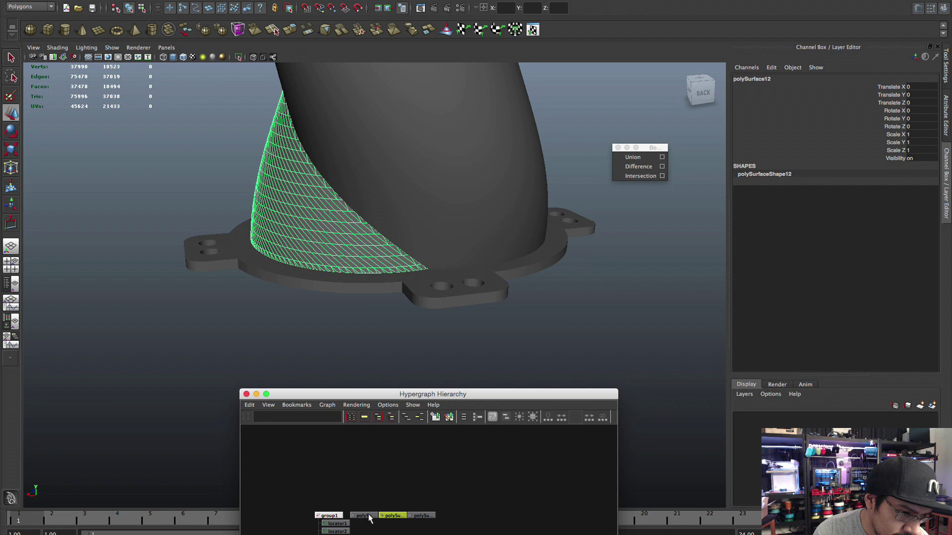
{"action": "left_click", "coordinate": [367, 515], "text": "shift"}
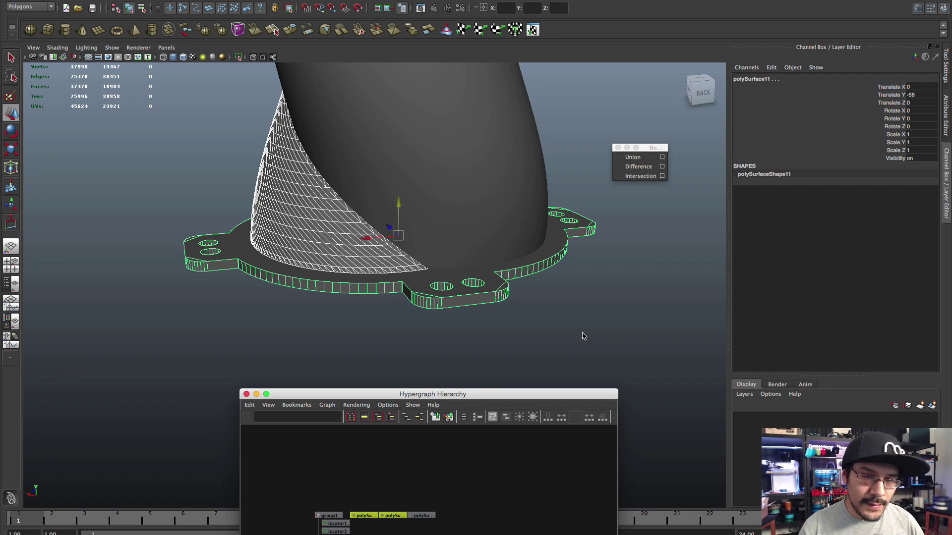
Switch to Simplify3D and import hornc1.stl and hornc2.stl together from the source folder
{"action": "key", "text": "super+Tab"}
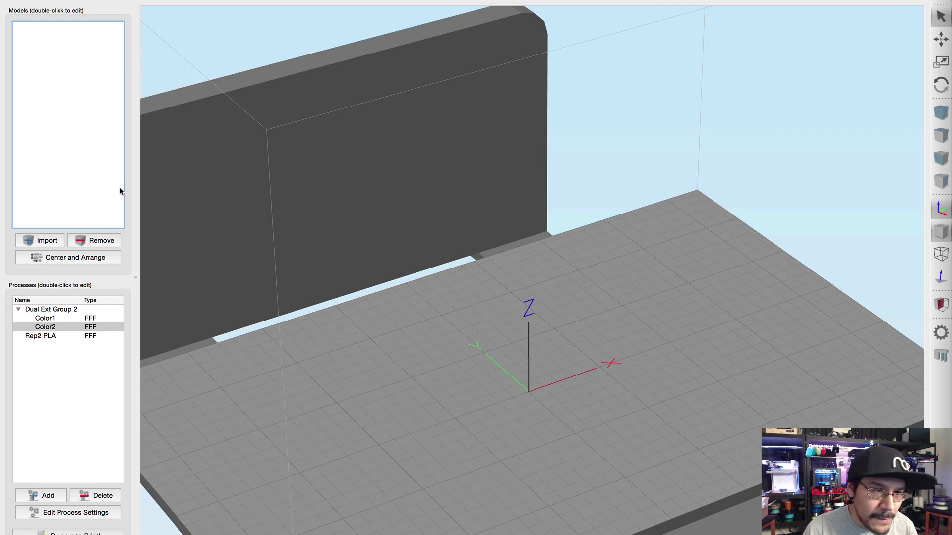
{"action": "left_click", "coordinate": [47, 242]}
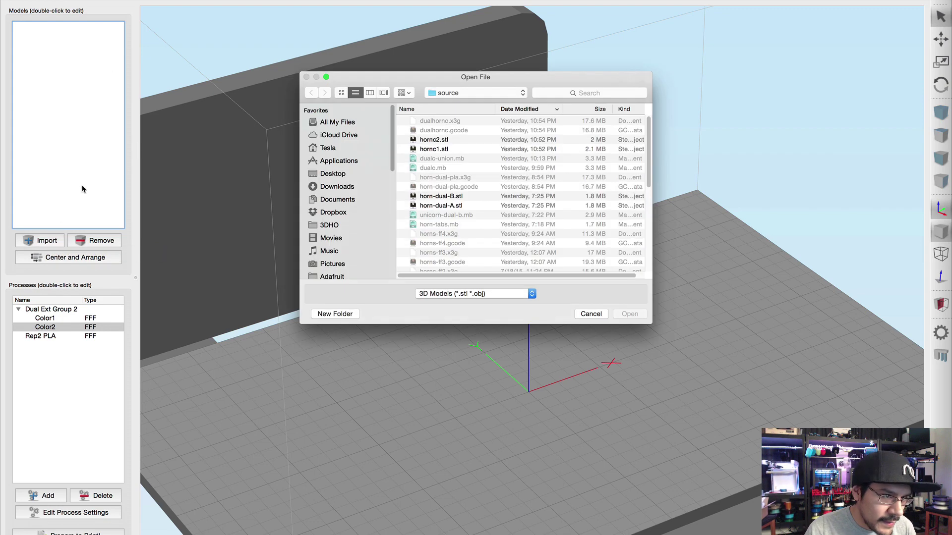
{"action": "left_click", "coordinate": [450, 140]}
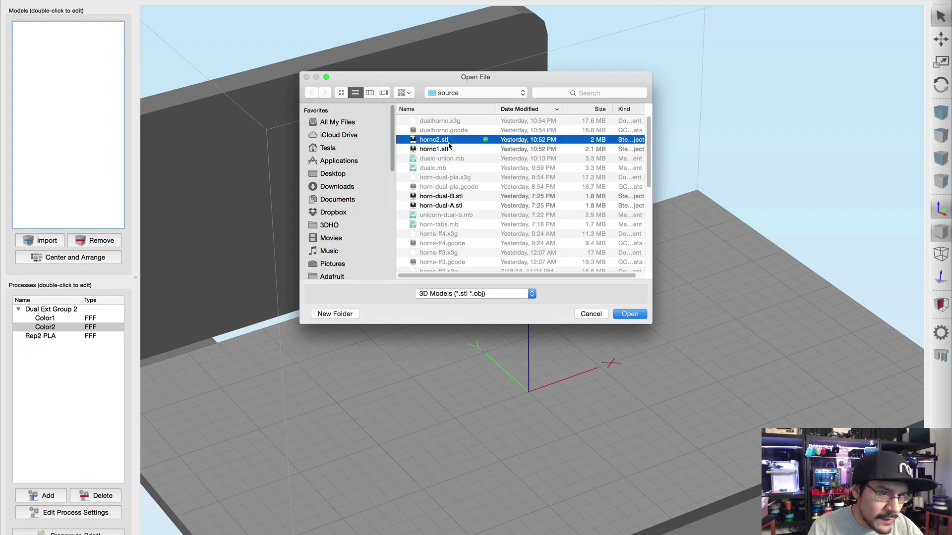
{"action": "left_click", "coordinate": [459, 149]}
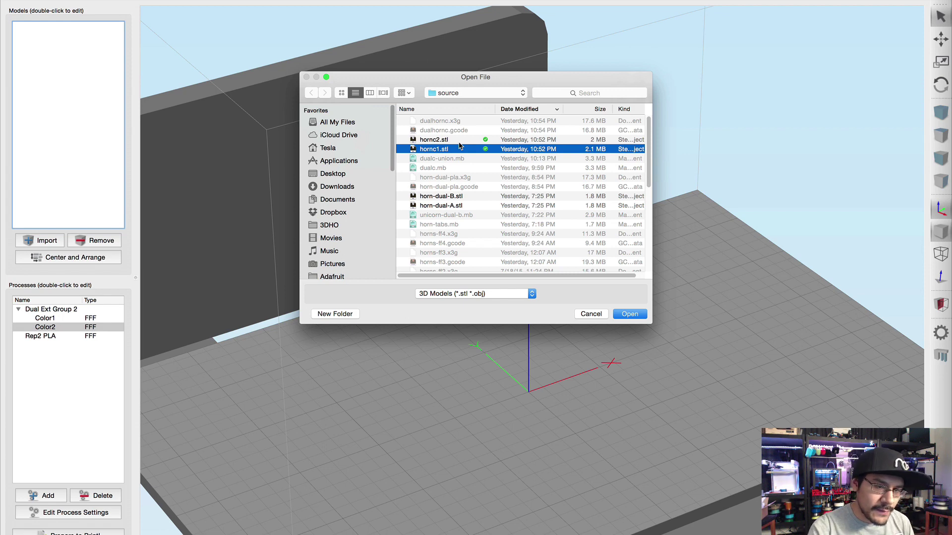
{"action": "left_click", "coordinate": [452, 140], "text": "shift"}
{"action": "key", "text": "Return"}
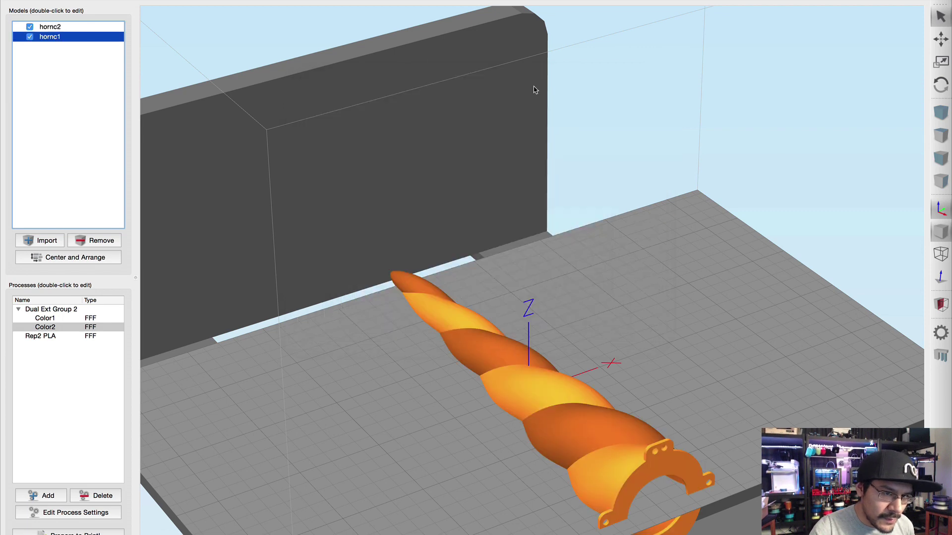
Select the hornc2 and hornc1 models together and group them
{"action": "scroll", "coordinate": [618, 256], "scroll_direction": "down", "scroll_amount": 3}
{"action": "scroll", "coordinate": [617, 257], "scroll_direction": "up", "scroll_amount": 3}
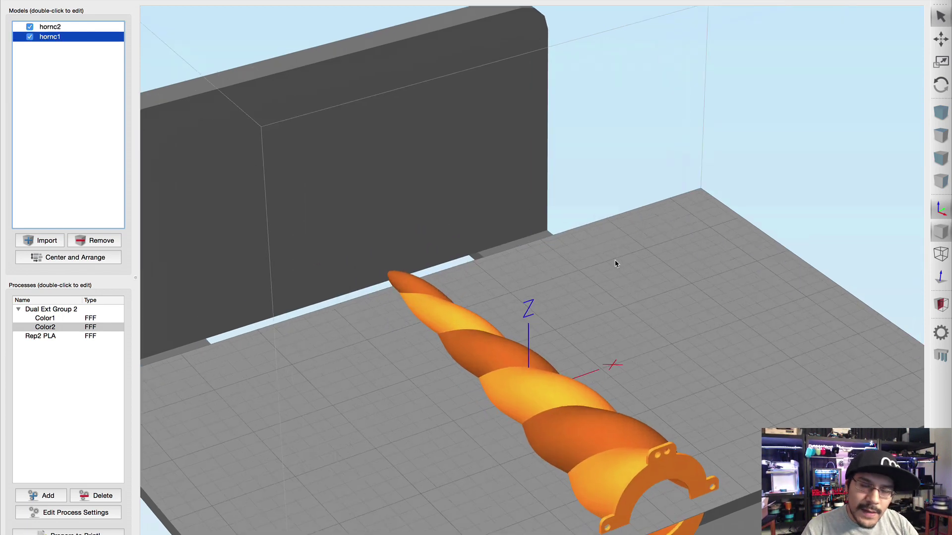
{"action": "scroll", "coordinate": [650, 300], "scroll_direction": "up", "scroll_amount": 1}
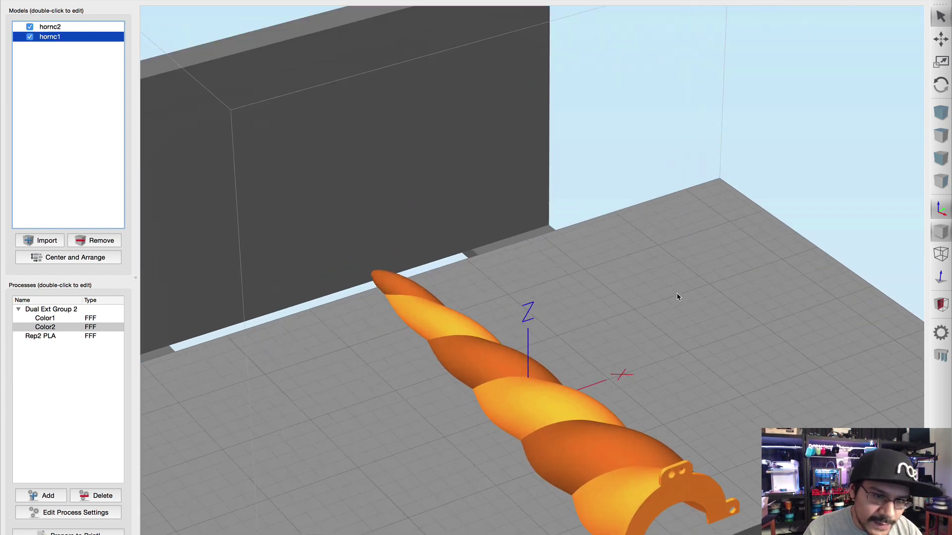
{"action": "scroll", "coordinate": [677, 293], "scroll_direction": "down", "scroll_amount": 3}
{"action": "mouse_move", "coordinate": [702, 346]}
{"action": "left_mouse_down"}
{"action": "mouse_move", "coordinate": [721, 328]}
{"action": "mouse_move", "coordinate": [709, 361]}
{"action": "left_mouse_up"}
{"action": "key", "text": "super+z"}
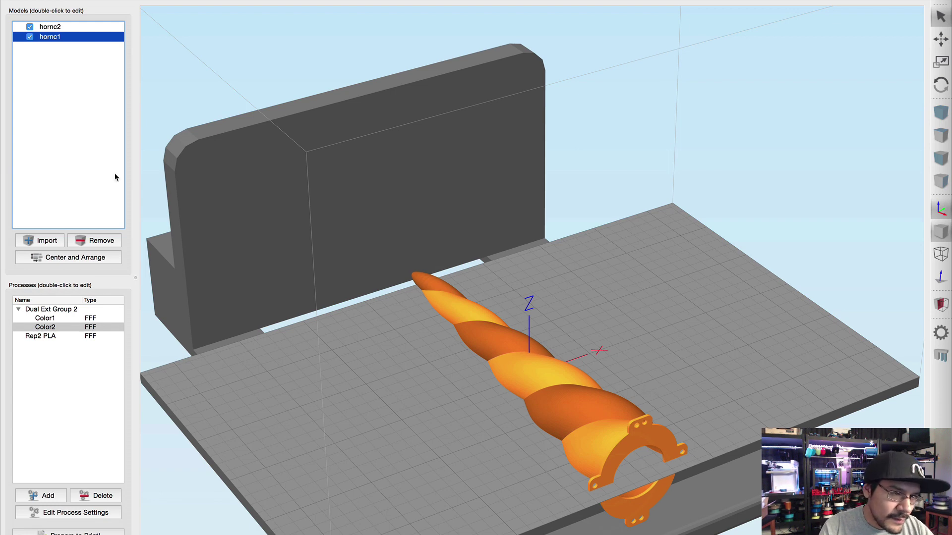
{"action": "left_click", "coordinate": [92, 63]}
{"action": "left_click", "coordinate": [75, 28]}
{"action": "left_click", "coordinate": [77, 37], "text": "shift"}
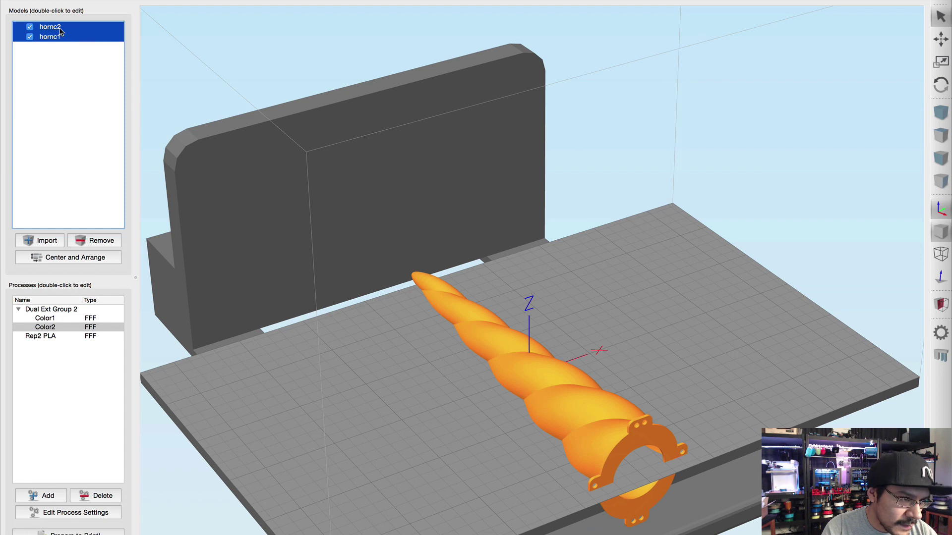
{"action": "key", "text": "super+g"}
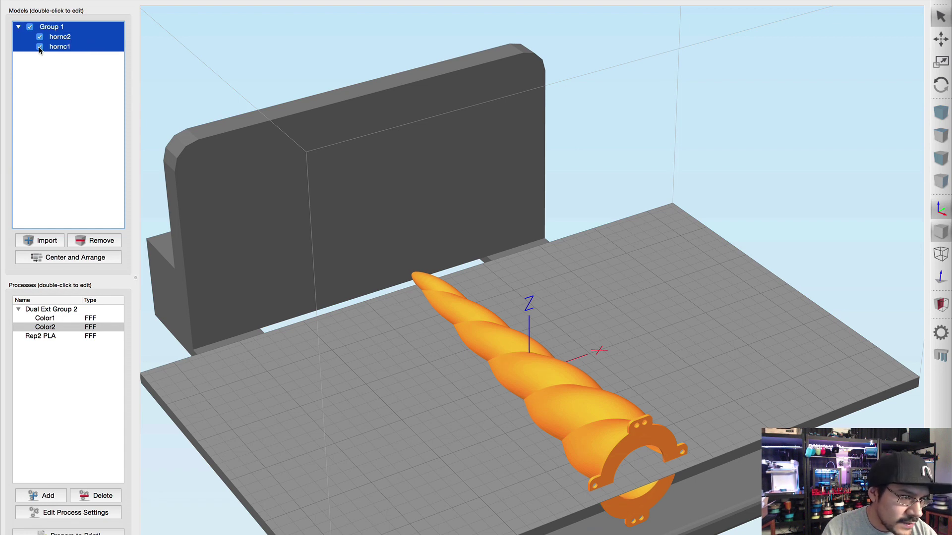
Rotate the grouped horn halves -90 degrees about X, then center and arrange them upright on the bed
{"action": "double_click", "coordinate": [67, 46]}
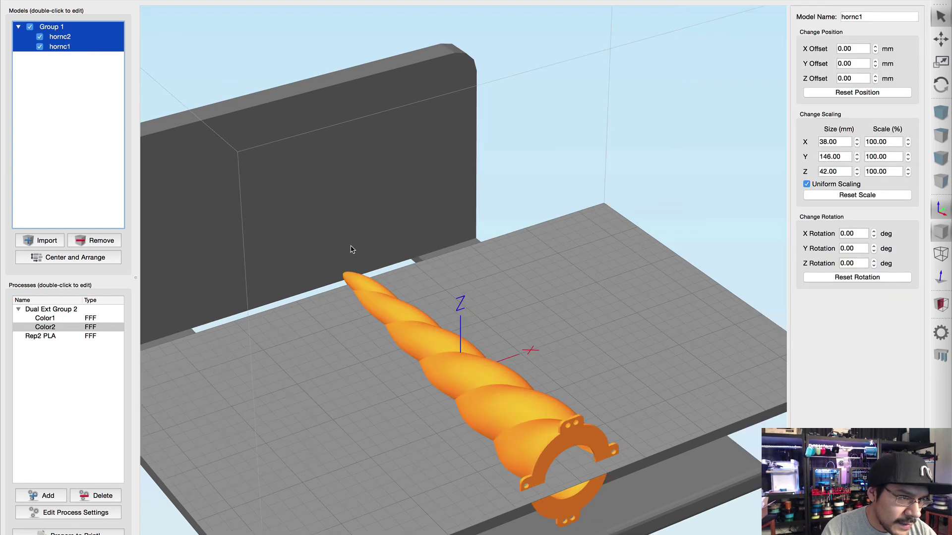
{"action": "left_click", "coordinate": [861, 233]}
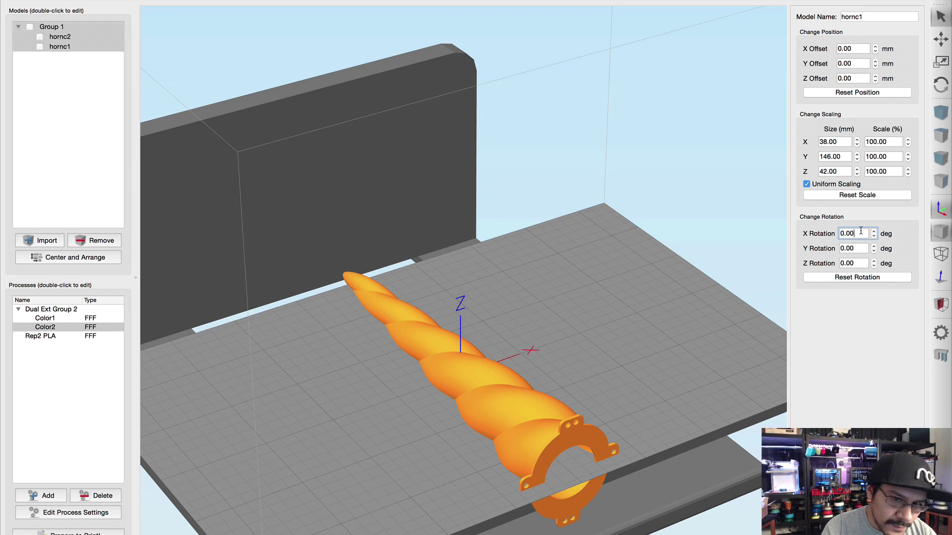
{"action": "type", "text": "-9"}
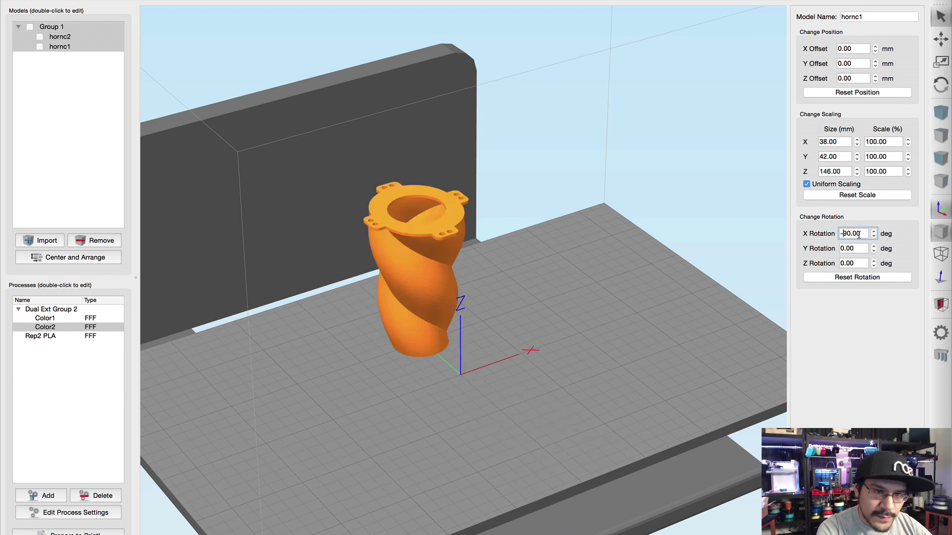
{"action": "key", "text": "Return"}
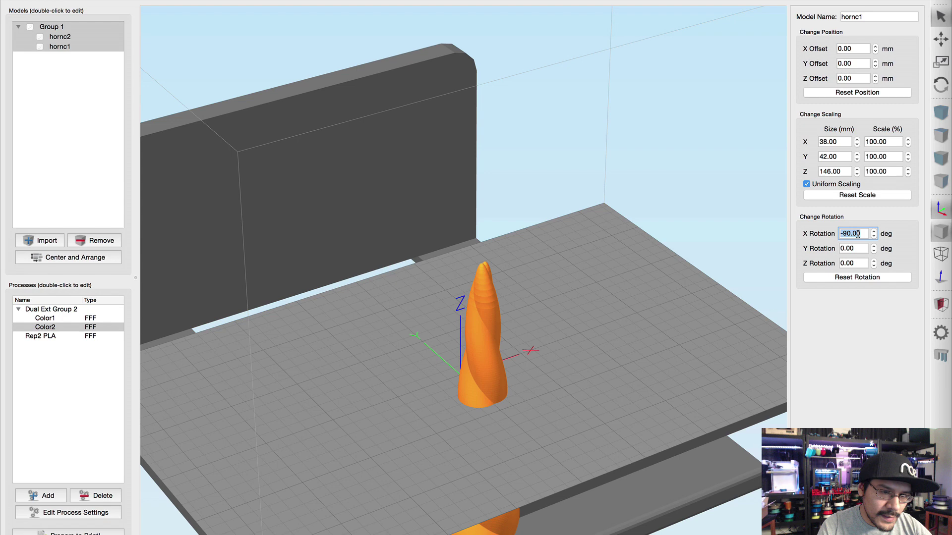
{"action": "left_click", "coordinate": [104, 258]}
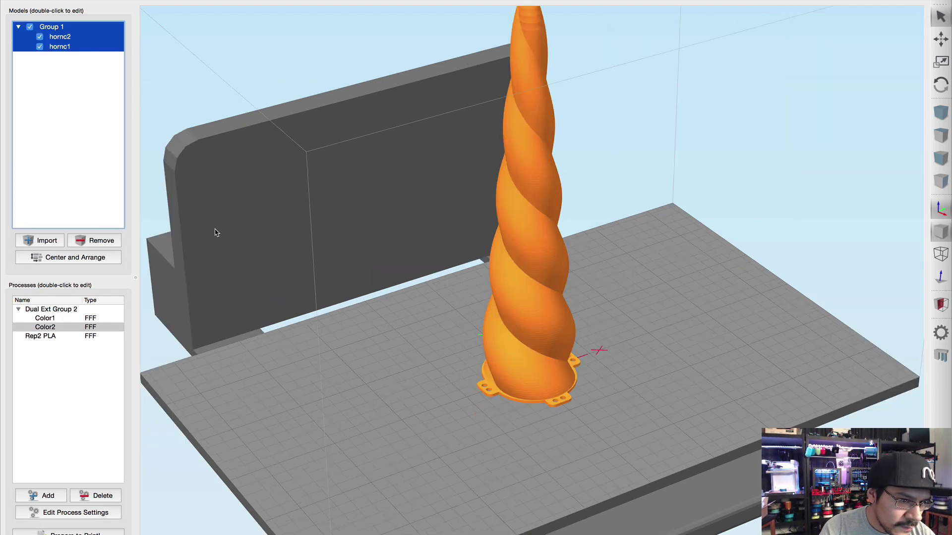
{"action": "scroll", "coordinate": [386, 237], "scroll_direction": "down", "scroll_amount": 5}
{"action": "scroll", "coordinate": [388, 239], "scroll_direction": "up", "scroll_amount": 3}
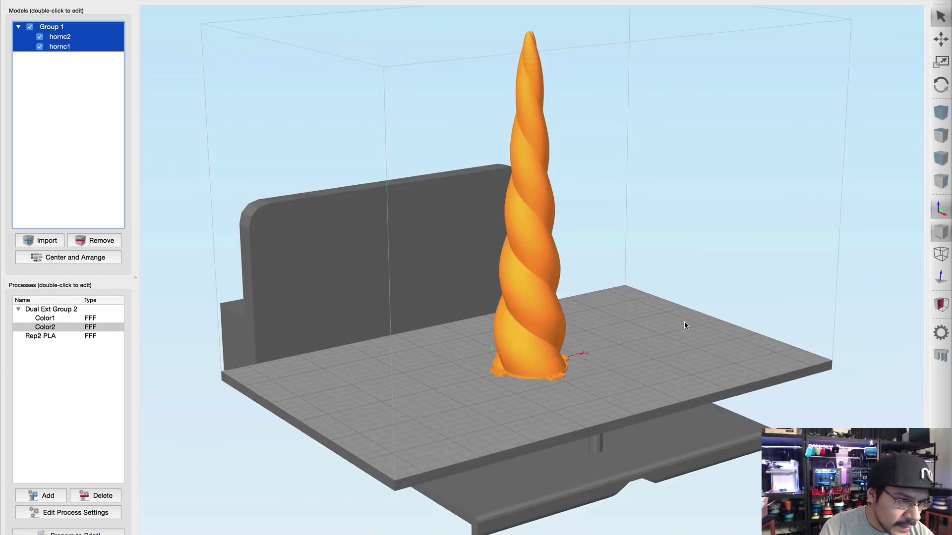
Examine the Color1 process's printer profile choices and its ooze shield settings, including the extruder and sidewall shape options
{"action": "double_click", "coordinate": [52, 320]}
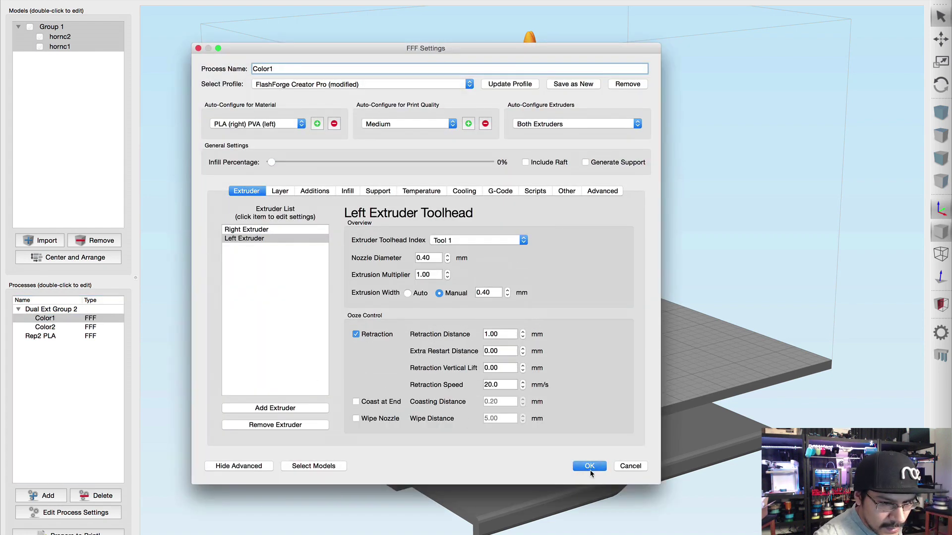
{"action": "left_click", "coordinate": [313, 86]}
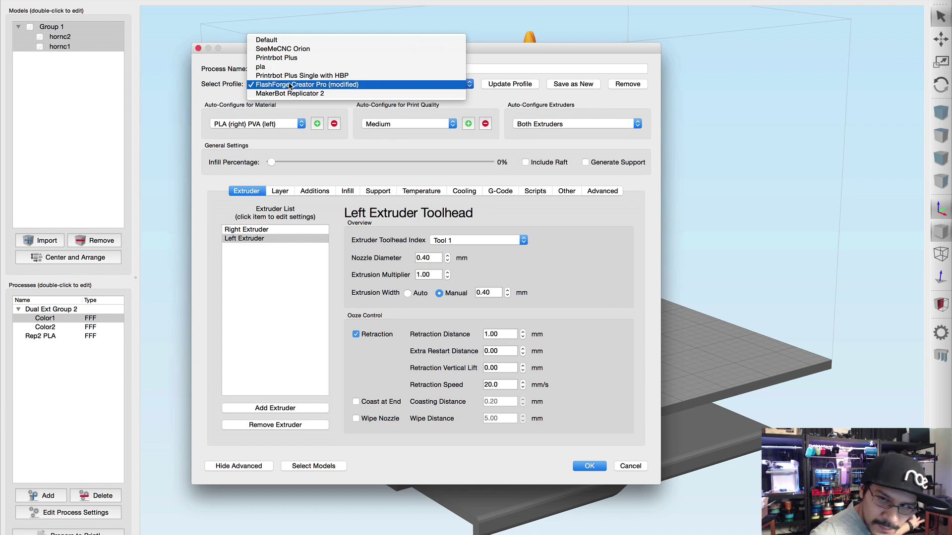
{"action": "left_click", "coordinate": [229, 83]}
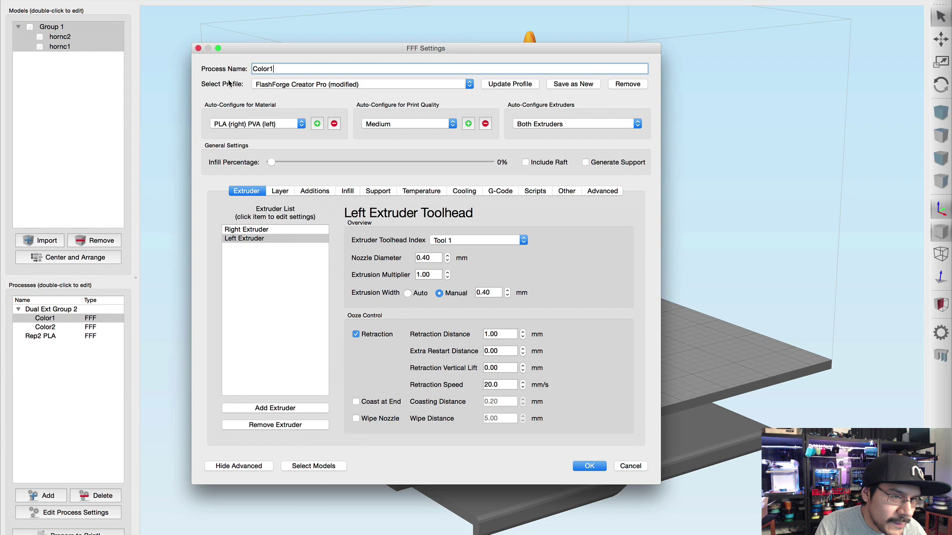
{"action": "left_click", "coordinate": [317, 192]}
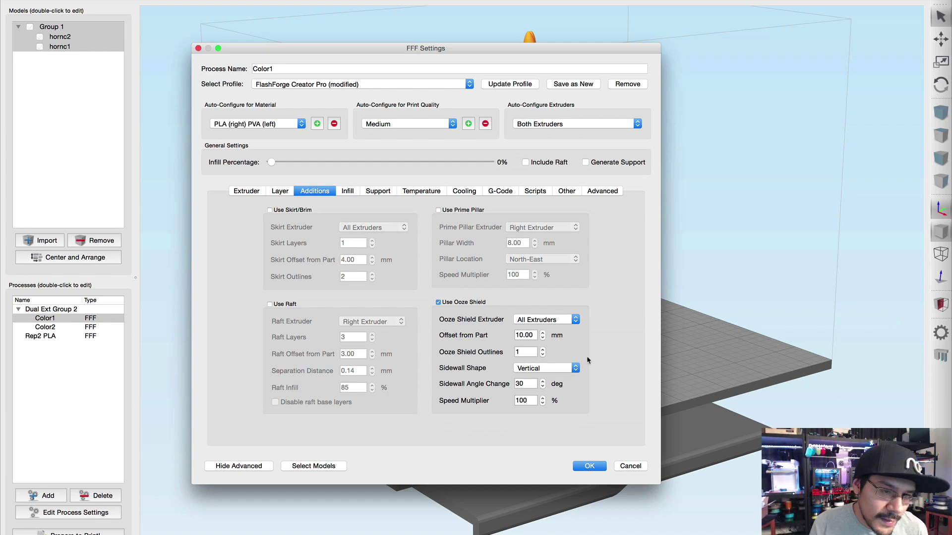
{"action": "mouse_move", "coordinate": [548, 321]}
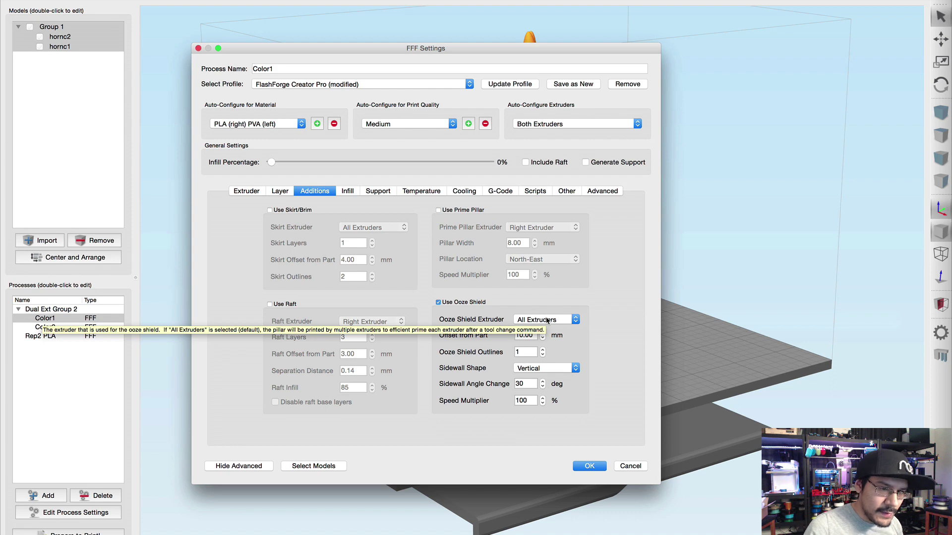
{"action": "left_click", "coordinate": [574, 368]}
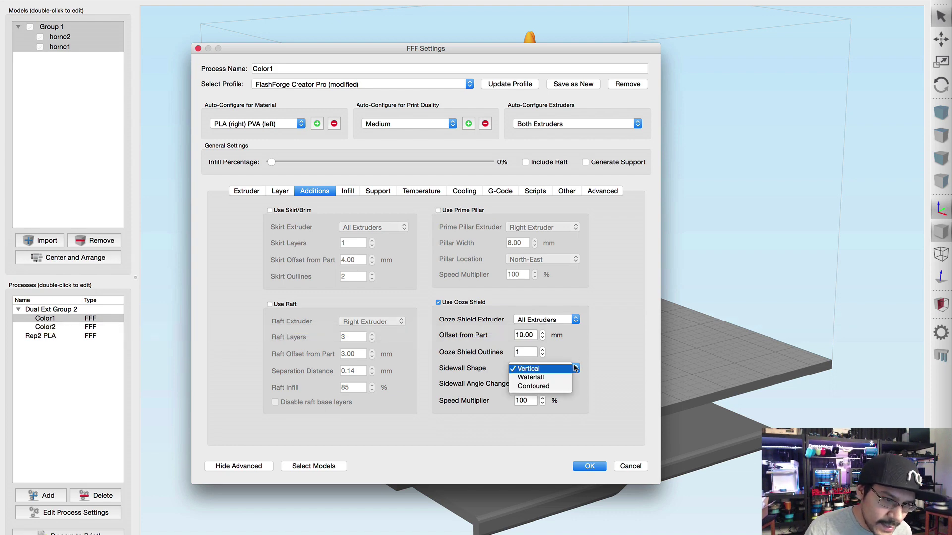
{"action": "left_click", "coordinate": [576, 337]}
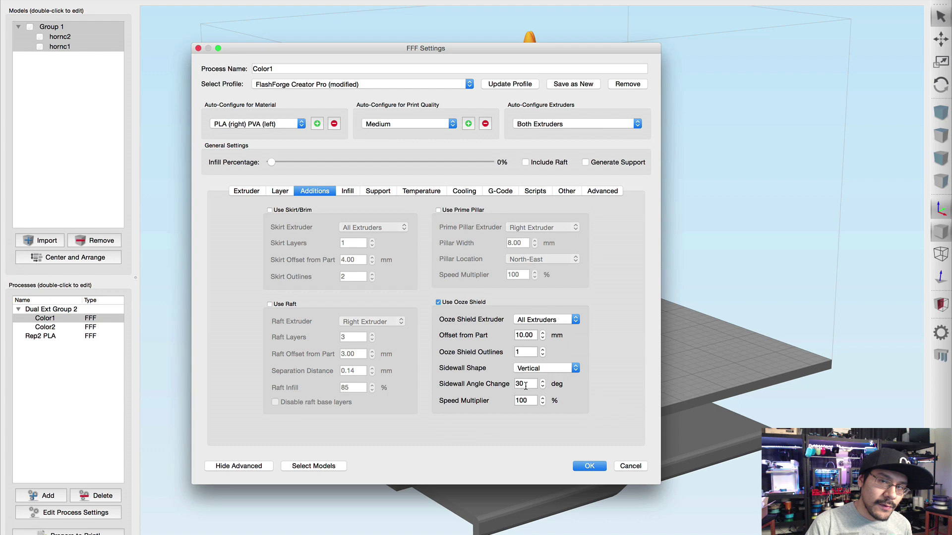
Check the extruder temperature in the Color1 process and apply the process to hornc2 only
{"action": "left_click", "coordinate": [421, 191]}
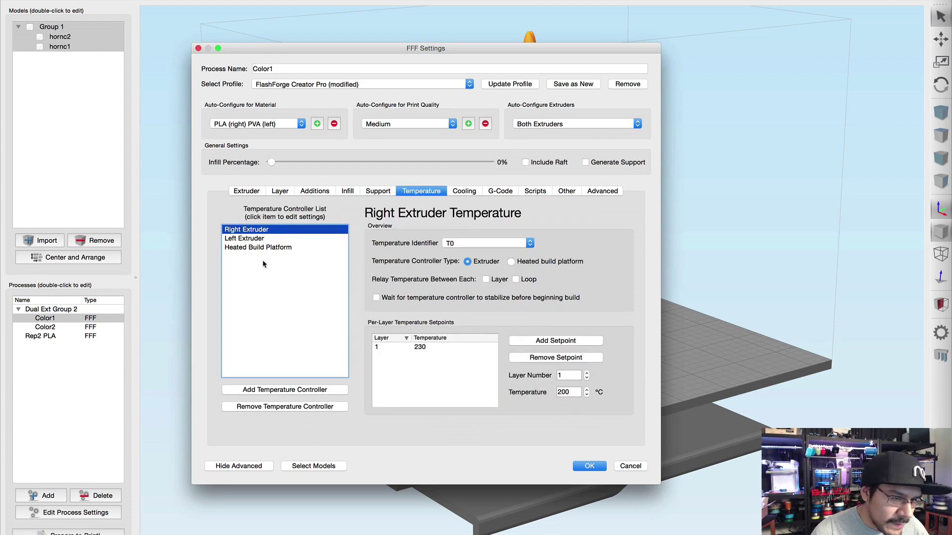
{"action": "left_click", "coordinate": [331, 466]}
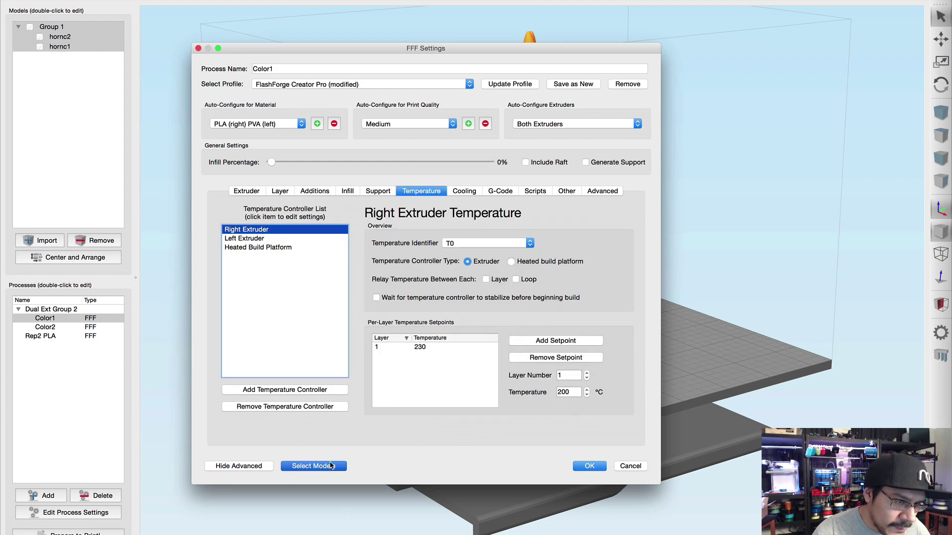
{"action": "left_click", "coordinate": [416, 237]}
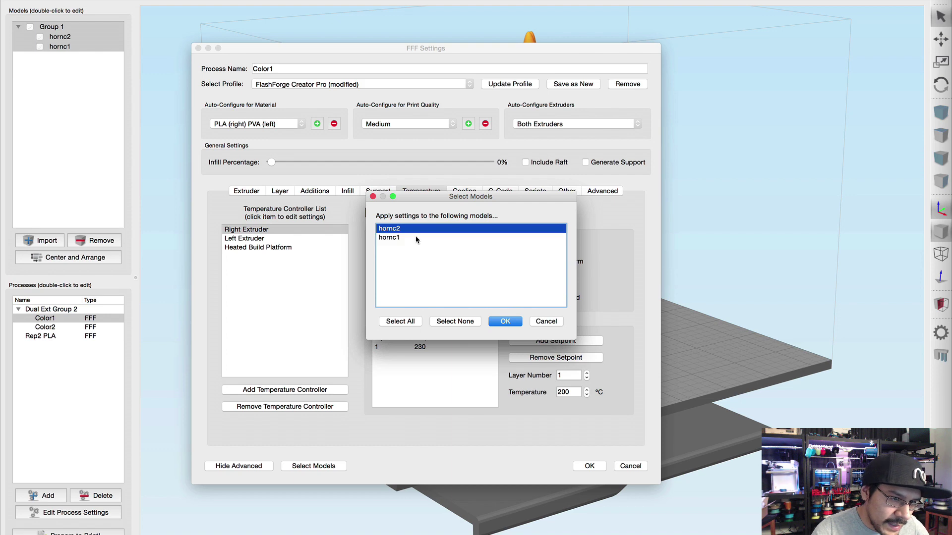
{"action": "left_click", "coordinate": [498, 325]}
{"action": "left_click", "coordinate": [588, 466]}
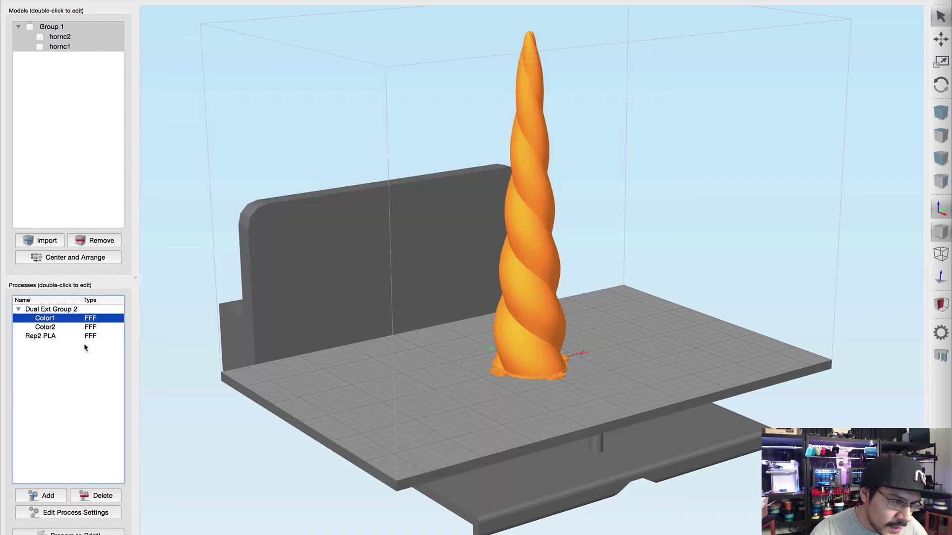
Apply the Color2 process to hornc1 only
{"action": "double_click", "coordinate": [45, 327]}
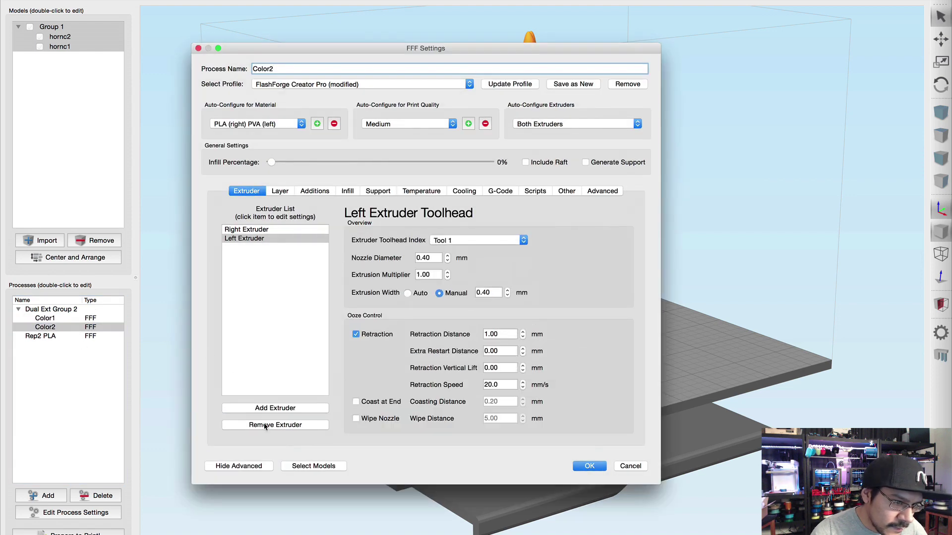
{"action": "left_click", "coordinate": [313, 466]}
{"action": "left_click", "coordinate": [403, 228]}
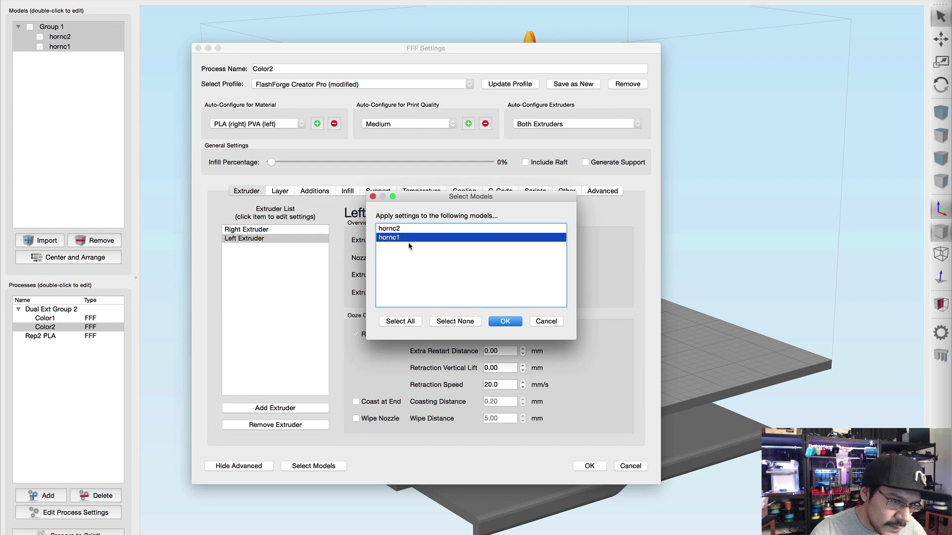
{"action": "left_click", "coordinate": [499, 321]}
{"action": "left_click", "coordinate": [585, 466]}
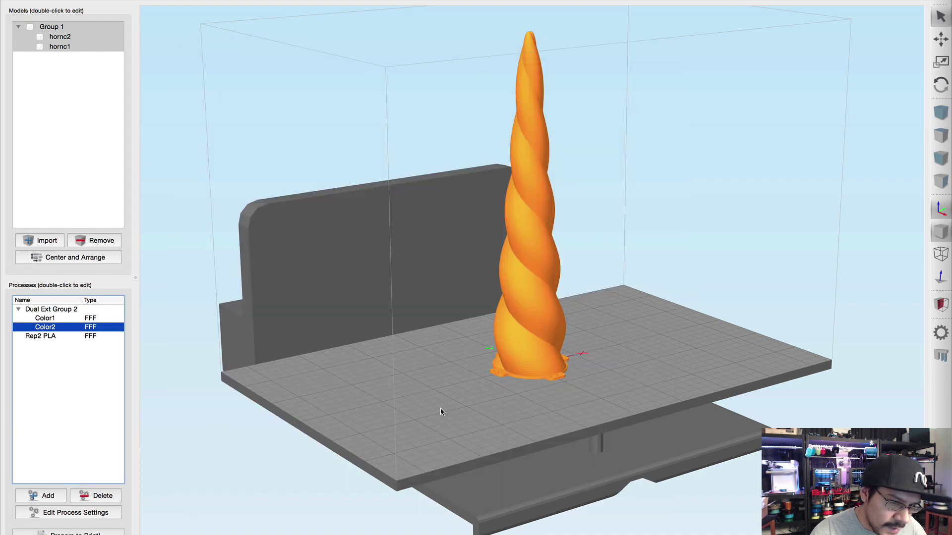
Review the infill, additions and layer settings of the Color1 process
{"action": "left_click", "coordinate": [52, 311]}
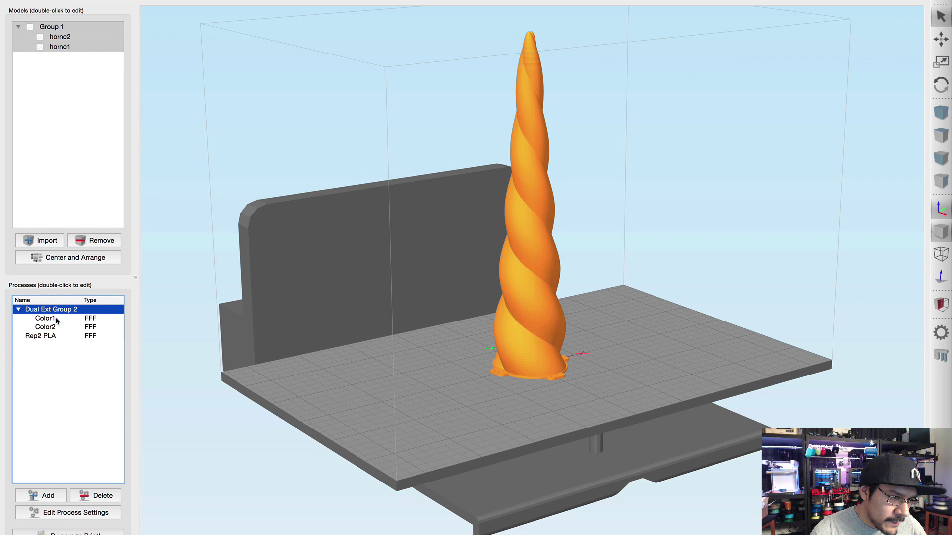
{"action": "double_click", "coordinate": [51, 312]}
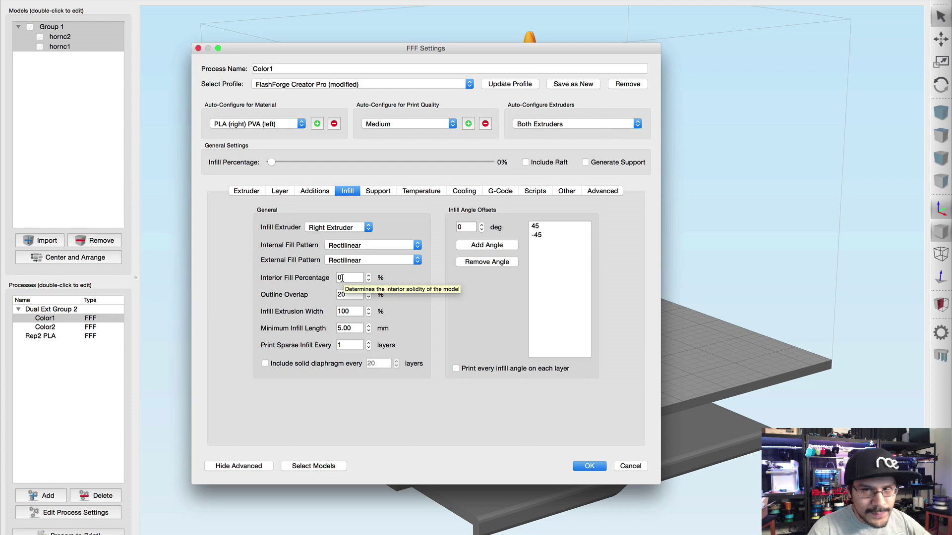
{"action": "left_click", "coordinate": [323, 192]}
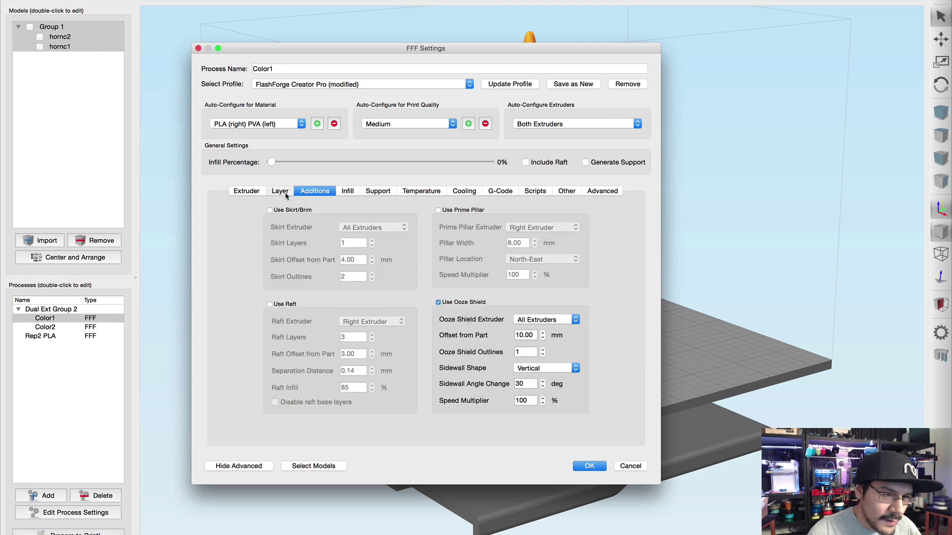
{"action": "left_click", "coordinate": [283, 192]}
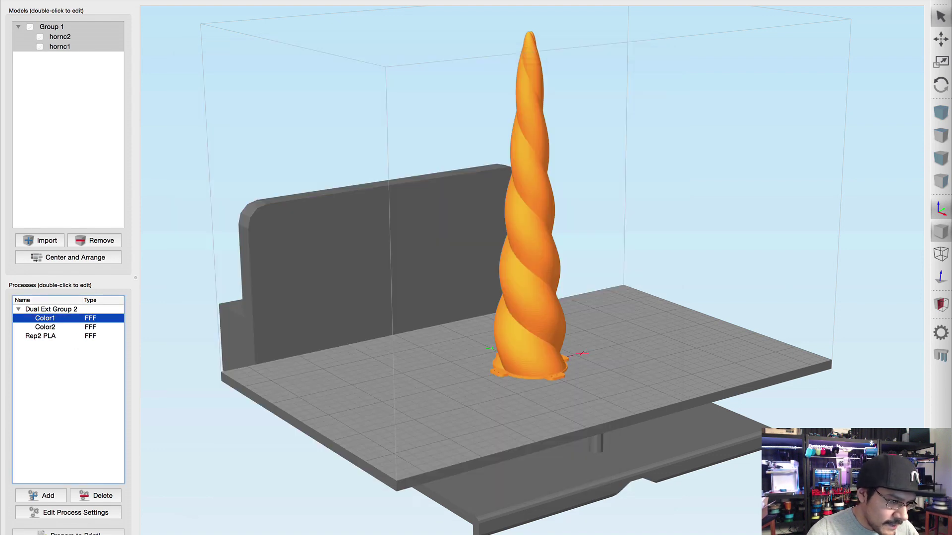
Prepare the print with only Color1 and Color2, leaving out Rep2 PLA, using continuous layer-by-layer printing
{"action": "left_click", "coordinate": [68, 533]}
{"action": "left_click", "coordinate": [410, 212]}
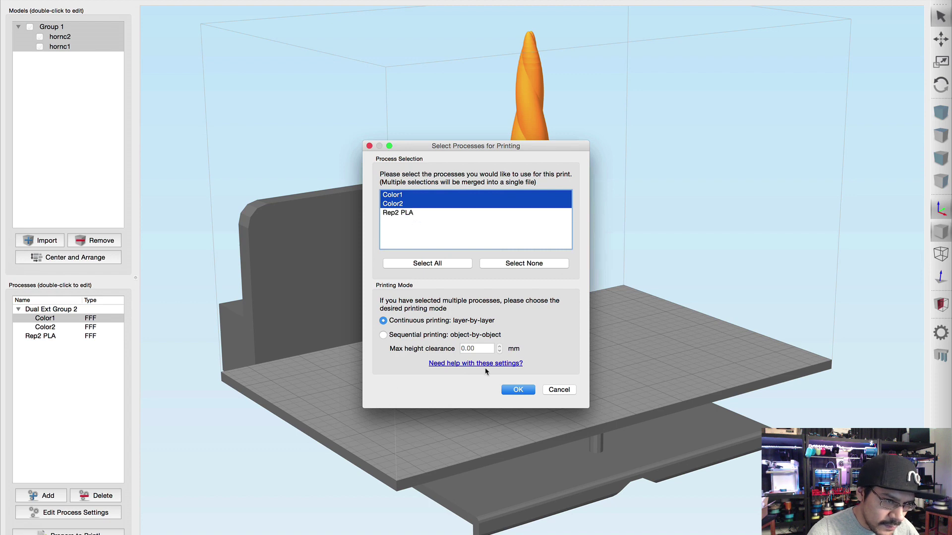
{"action": "left_click", "coordinate": [516, 390]}
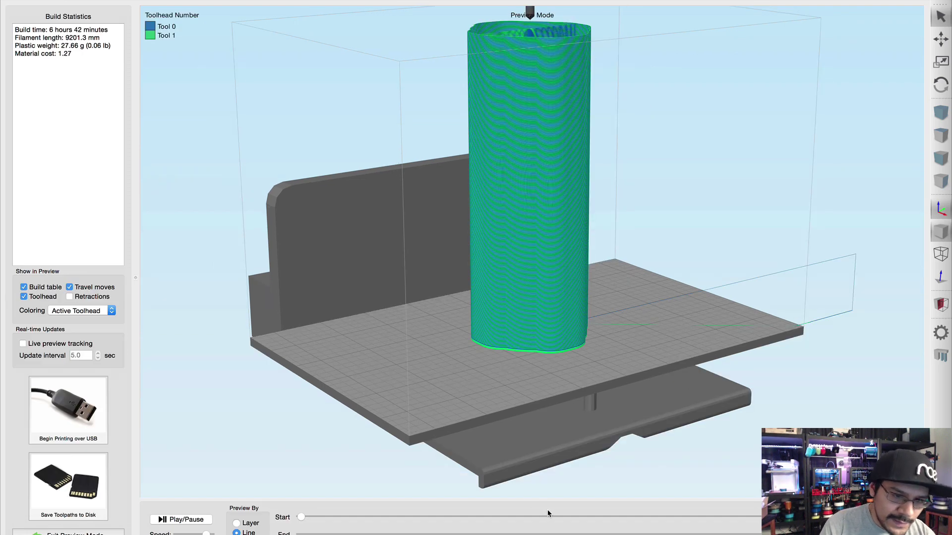
Limit the toolpath preview to the lower part of the print and examine the ooze shield, both toolheads' paths and the coloring options
{"action": "left_click_drag", "start_coordinate": [550, 533], "coordinate": [387, 534]}
{"action": "left_click_drag", "start_coordinate": [716, 407], "coordinate": [684, 433]}
{"action": "scroll", "coordinate": [683, 432], "scroll_direction": "down", "scroll_amount": 3}
{"action": "scroll", "coordinate": [514, 293], "scroll_direction": "up", "scroll_amount": 5}
{"action": "left_click_drag", "start_coordinate": [514, 294], "coordinate": [523, 360]}
{"action": "scroll", "coordinate": [527, 363], "scroll_direction": "down", "scroll_amount": 6}
{"action": "left_click_drag", "start_coordinate": [538, 313], "coordinate": [512, 300]}
{"action": "scroll", "coordinate": [511, 299], "scroll_direction": "up", "scroll_amount": 4}
{"action": "right_click_drag", "start_coordinate": [418, 152], "coordinate": [490, 272]}
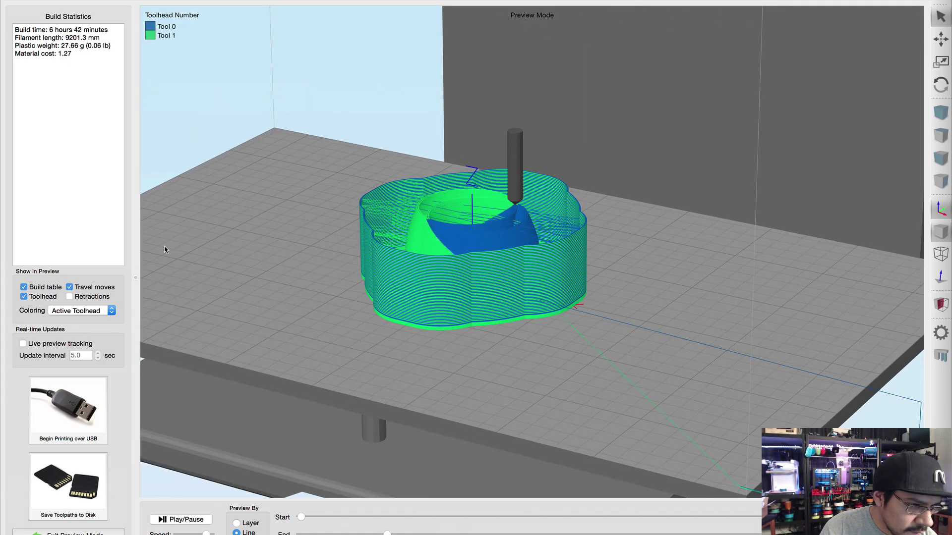
{"action": "left_click", "coordinate": [109, 311]}
{"action": "left_click", "coordinate": [249, 299]}
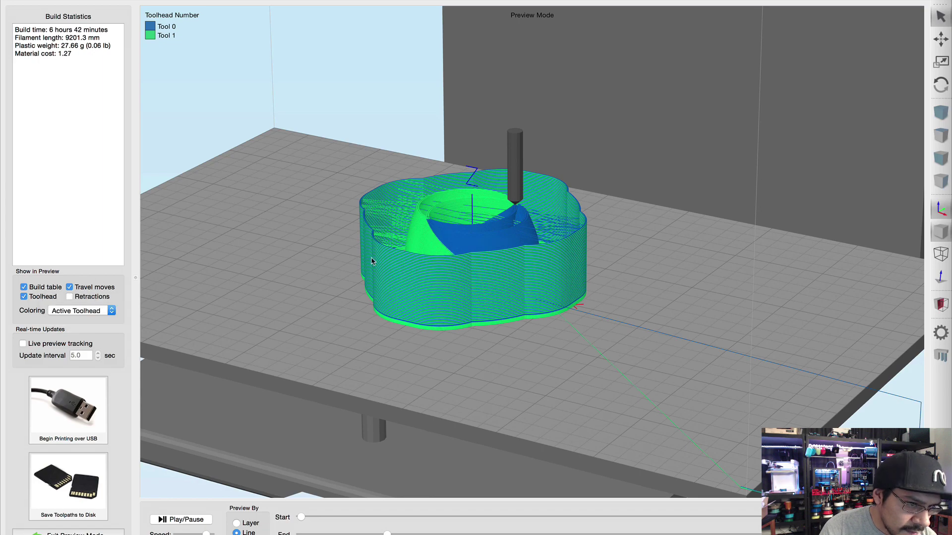
Inspect the two colors' interlocking walls up close at different heights in the toolpath preview, then leave the preview
{"action": "scroll", "coordinate": [376, 261], "scroll_direction": "up", "scroll_amount": 2}
{"action": "left_click_drag", "start_coordinate": [376, 261], "coordinate": [570, 431]}
{"action": "left_click_drag", "start_coordinate": [298, 118], "coordinate": [407, 325]}
{"action": "left_click_drag", "start_coordinate": [387, 533], "coordinate": [413, 486]}
{"action": "scroll", "coordinate": [328, 299], "scroll_direction": "up", "scroll_amount": 1}
{"action": "right_click_drag", "start_coordinate": [328, 300], "coordinate": [330, 226]}
{"action": "left_click_drag", "start_coordinate": [220, 267], "coordinate": [397, 100]}
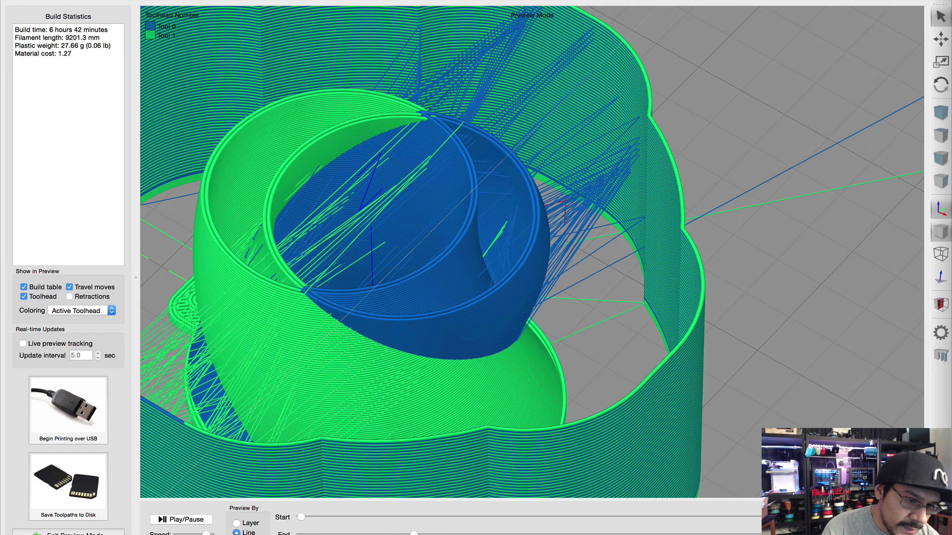
{"action": "left_click_drag", "start_coordinate": [415, 534], "coordinate": [347, 534]}
{"action": "left_click", "coordinate": [68, 532]}
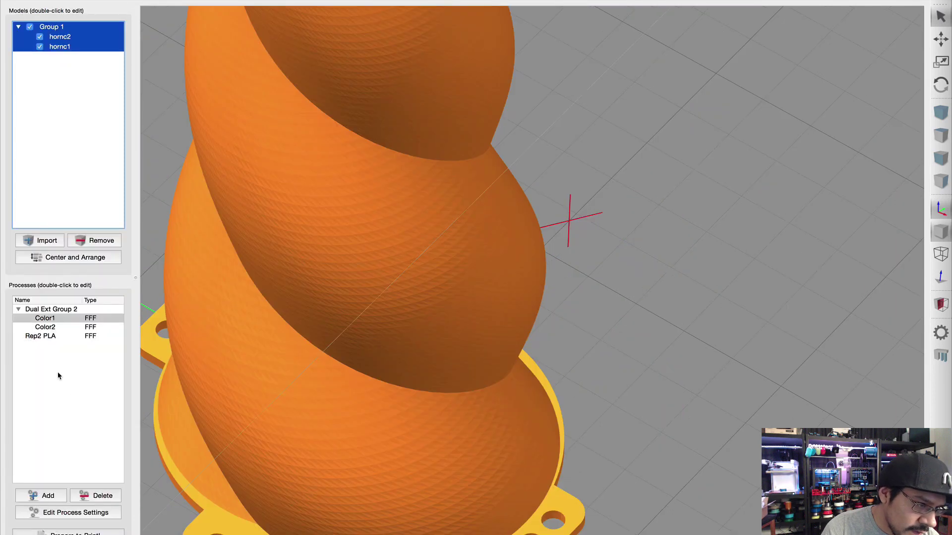
Set the Color1 process's horizontal size compensation to 0.0 mm and accept the settings
{"action": "double_click", "coordinate": [85, 319]}
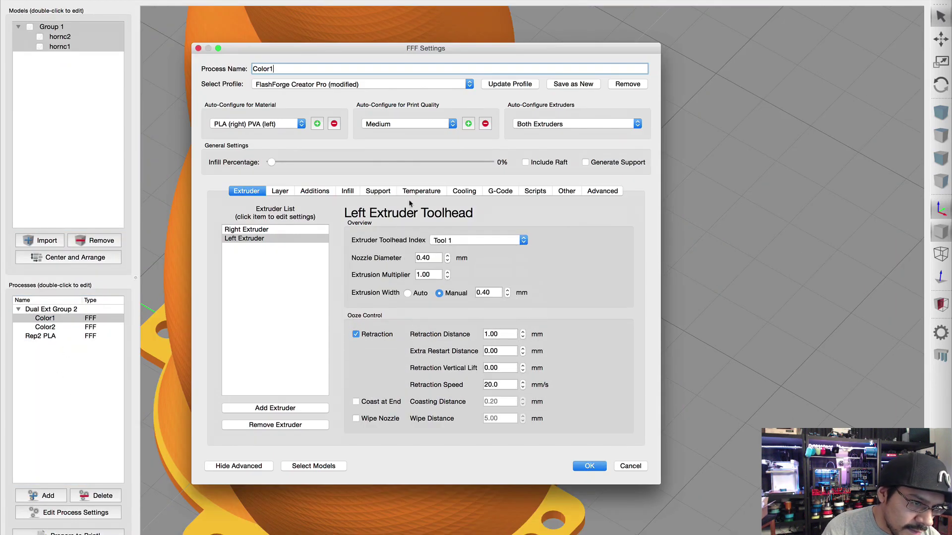
{"action": "left_click", "coordinate": [315, 193]}
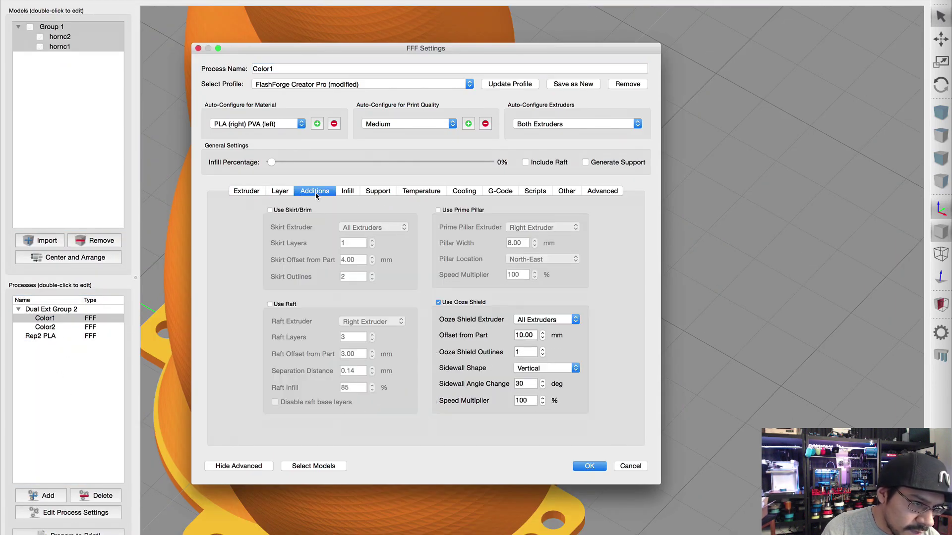
{"action": "left_click", "coordinate": [356, 194]}
{"action": "left_click", "coordinate": [378, 192]}
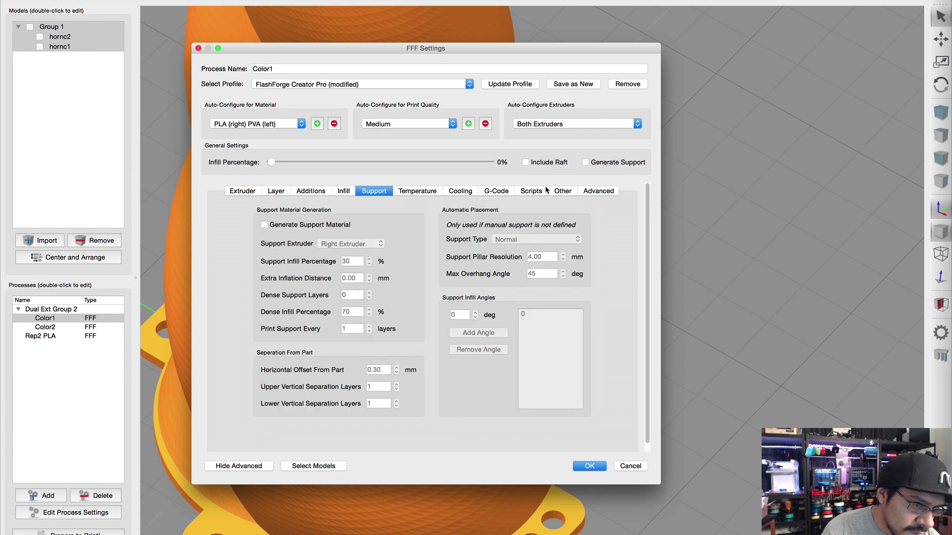
{"action": "left_click", "coordinate": [565, 192]}
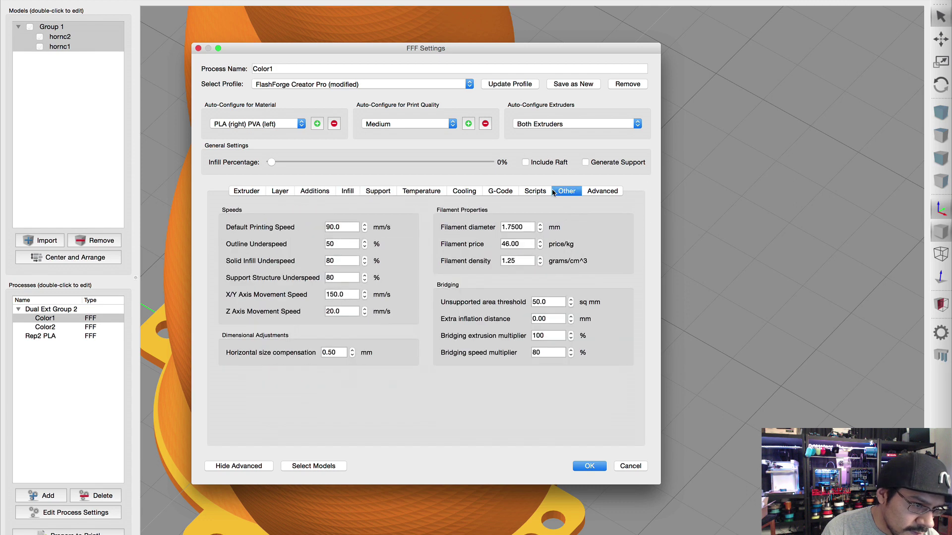
{"action": "left_click", "coordinate": [343, 353]}
{"action": "left_click_drag", "start_coordinate": [336, 351], "coordinate": [318, 351]}
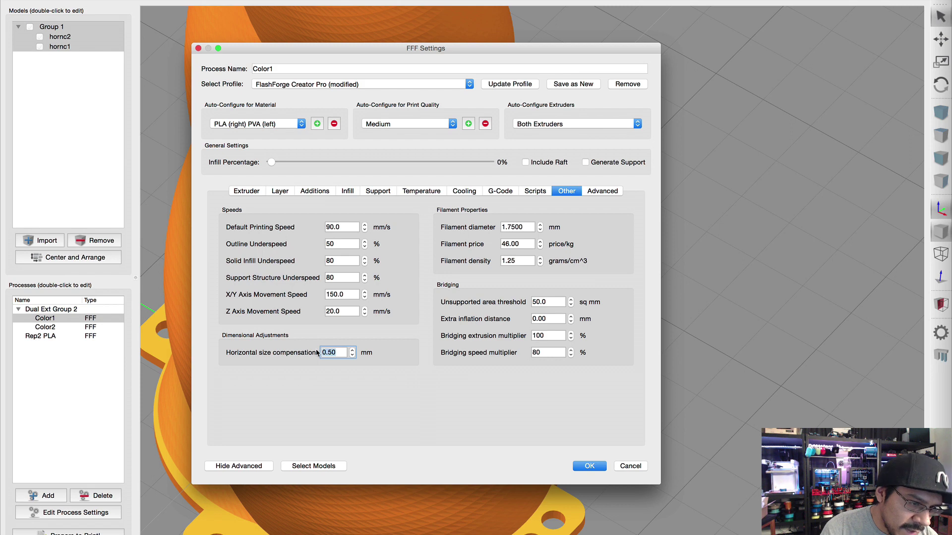
{"action": "left_click", "coordinate": [312, 351]}
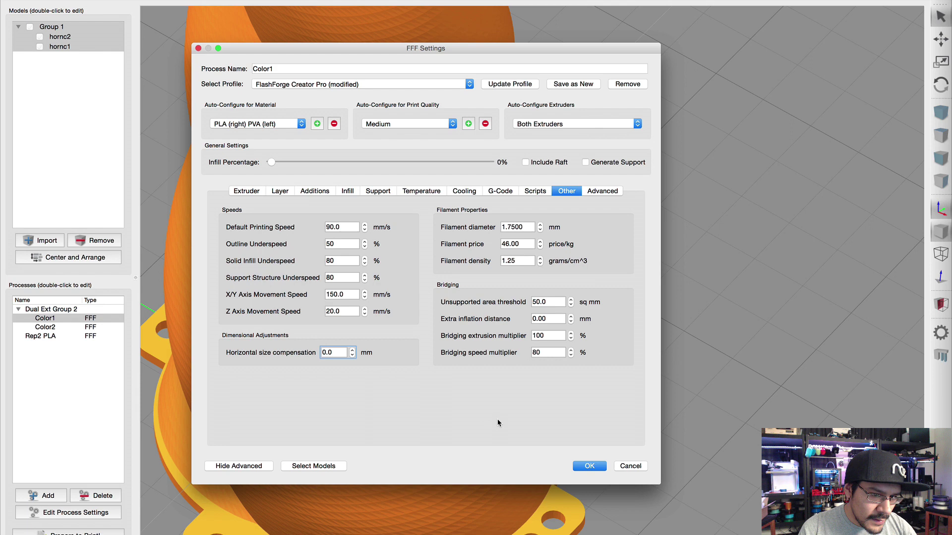
{"action": "left_click", "coordinate": [573, 466]}
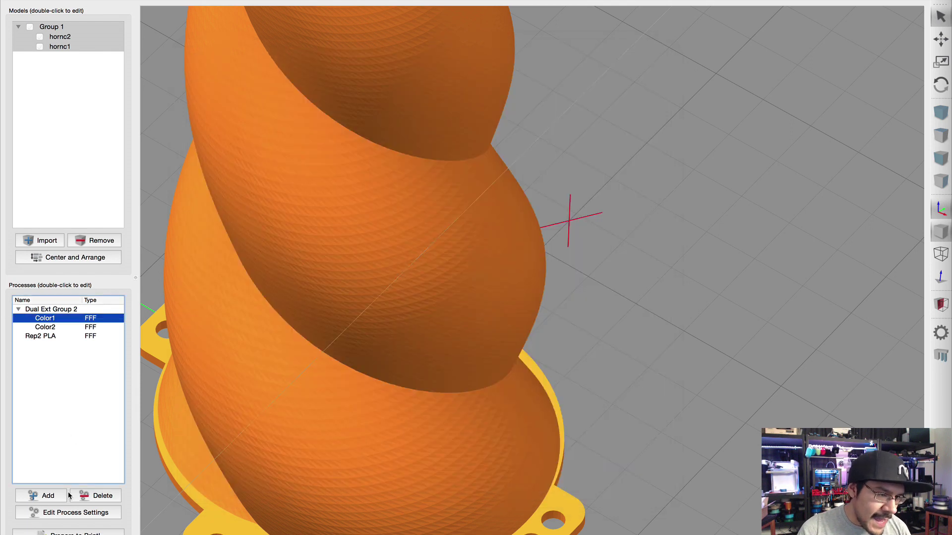
Prepare the print from Color1 and Color2 only, excluding Rep2 PLA, with continuous layer-by-layer printing
{"action": "left_click", "coordinate": [75, 532]}
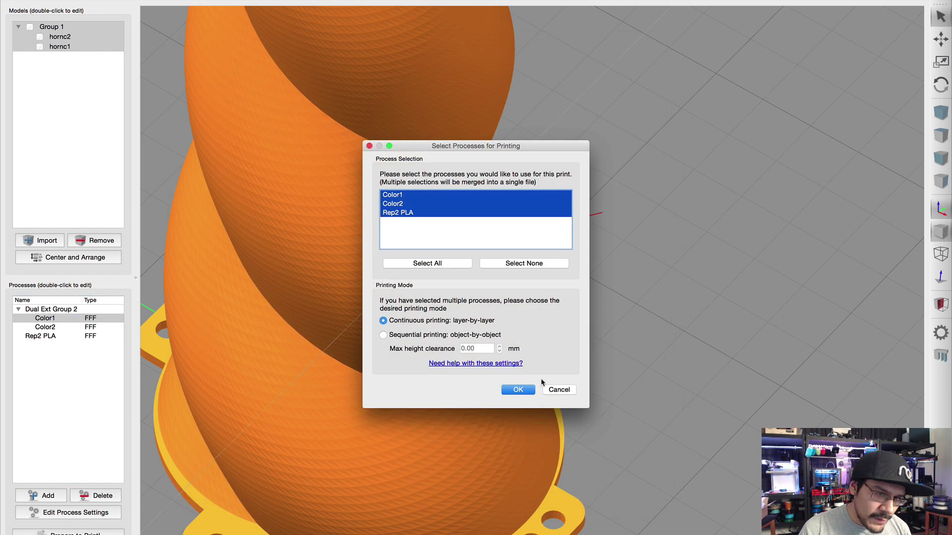
{"action": "left_click", "coordinate": [445, 212], "text": "super"}
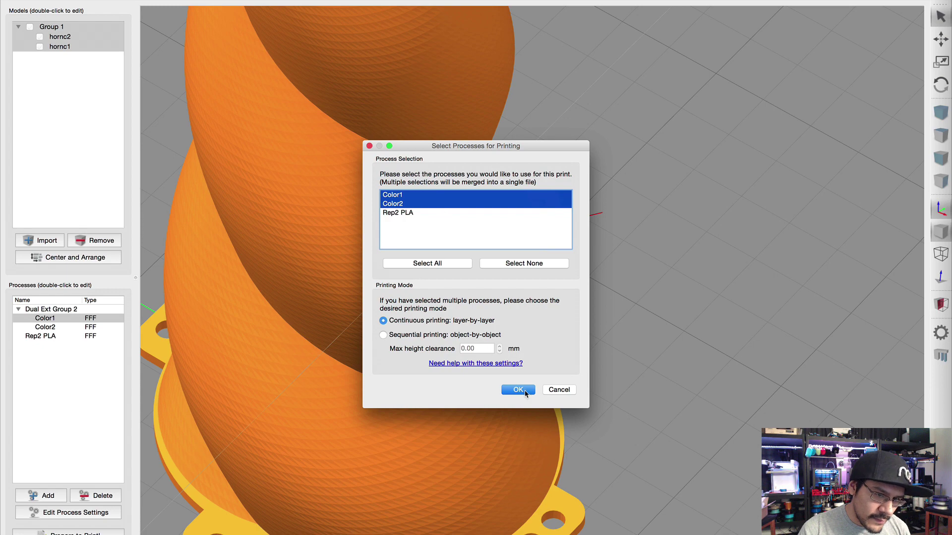
{"action": "left_click", "coordinate": [524, 391]}
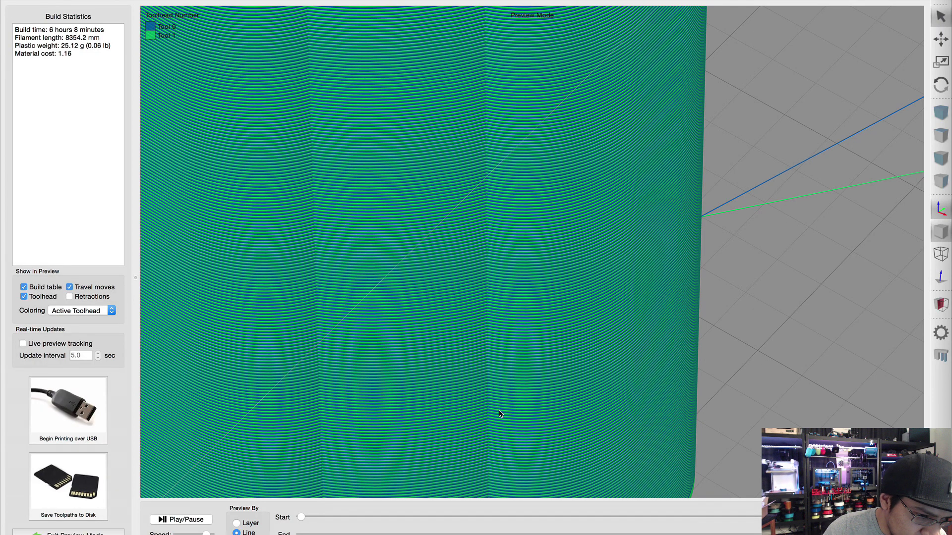
Examine how the two colors' walls meet at a low and a middle height of the toolpath preview, then leave the preview
{"action": "left_click", "coordinate": [460, 533]}
{"action": "left_click_drag", "start_coordinate": [452, 534], "coordinate": [371, 530]}
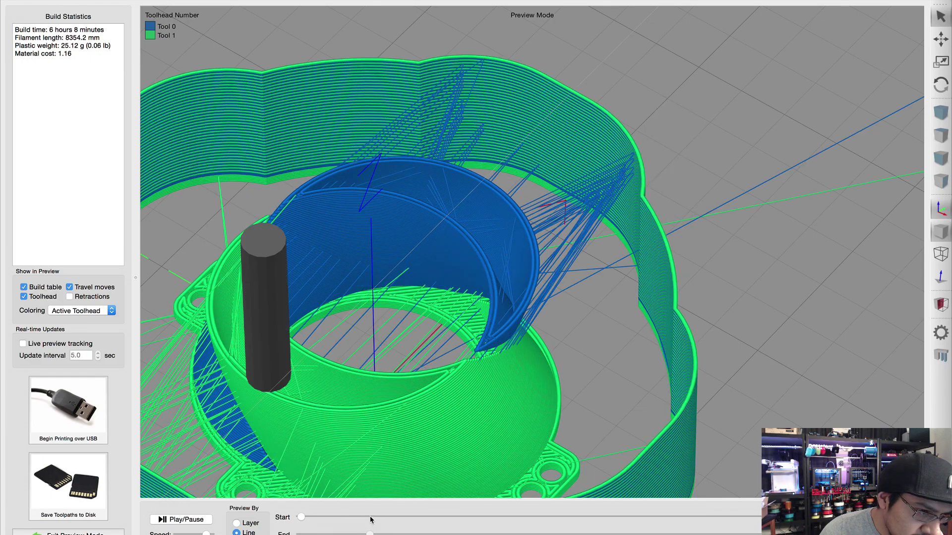
{"action": "left_click_drag", "start_coordinate": [566, 396], "coordinate": [443, 431]}
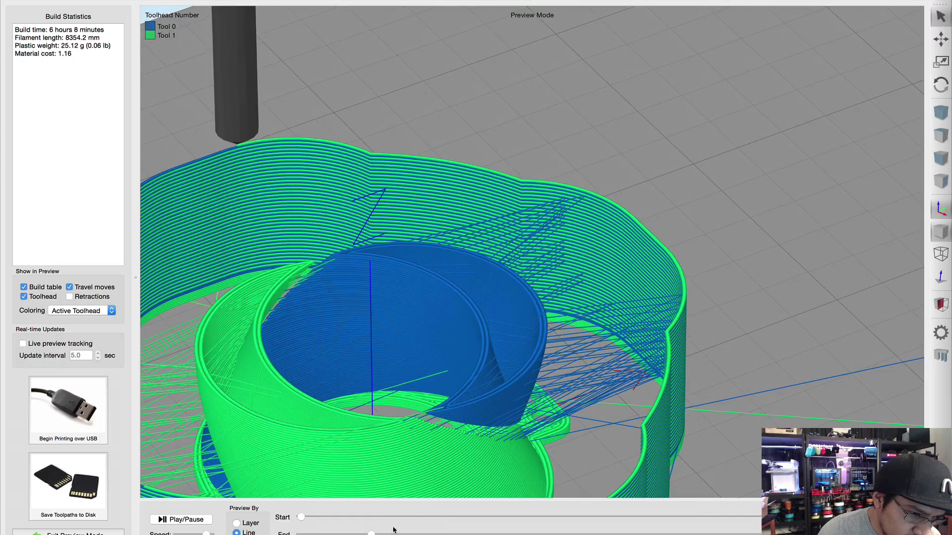
{"action": "left_click_drag", "start_coordinate": [373, 533], "coordinate": [510, 533]}
{"action": "left_click_drag", "start_coordinate": [303, 288], "coordinate": [867, 332]}
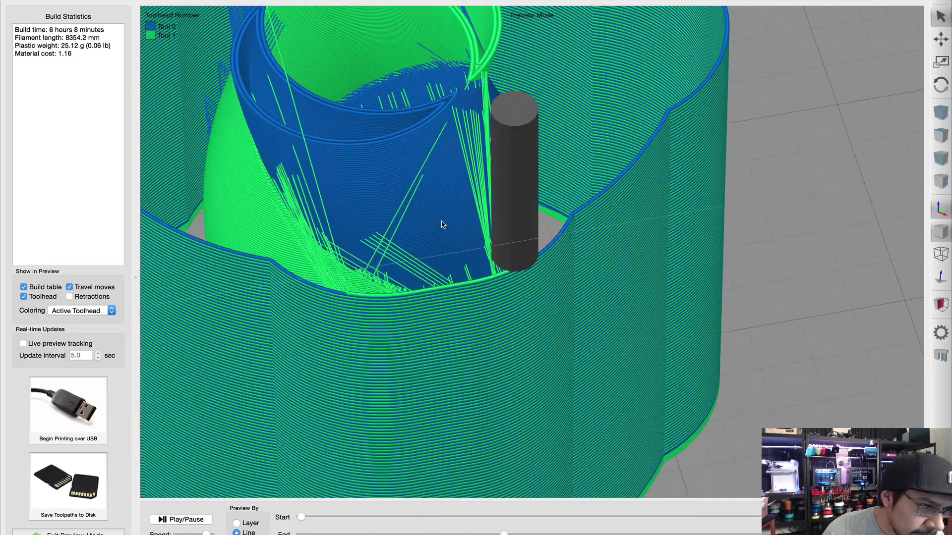
{"action": "left_click_drag", "start_coordinate": [442, 225], "coordinate": [1, 499]}
{"action": "left_click", "coordinate": [68, 533]}
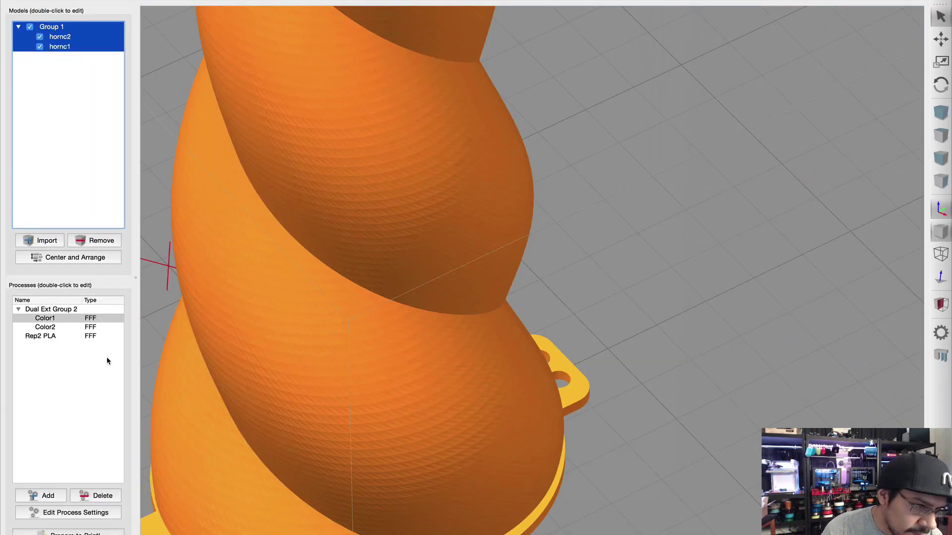
{"action": "left_click_drag", "start_coordinate": [690, 271], "coordinate": [684, 212]}
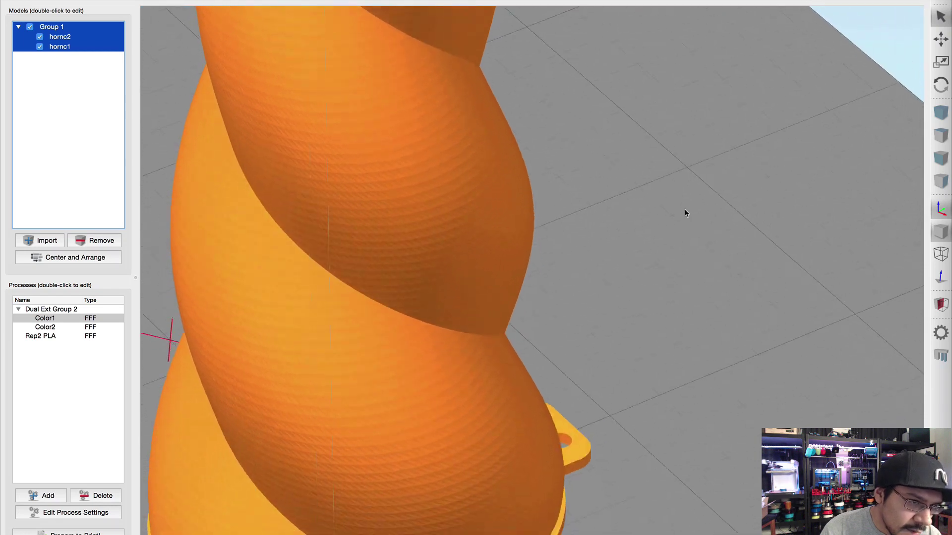
{"action": "double_click", "coordinate": [53, 30]}
{"action": "left_click", "coordinate": [543, 292]}
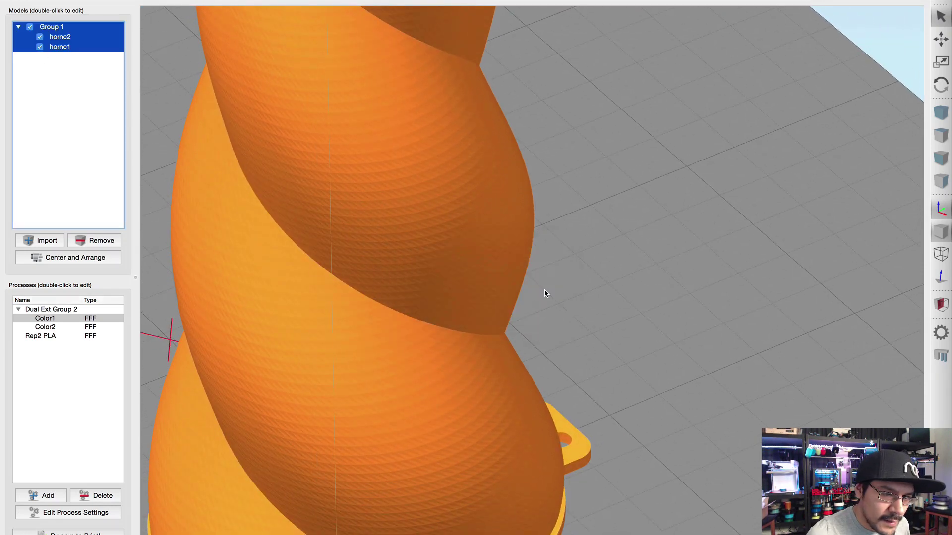
Edit the horizontal size compensation of the Color1 process again and accept the settings
{"action": "double_click", "coordinate": [70, 318]}
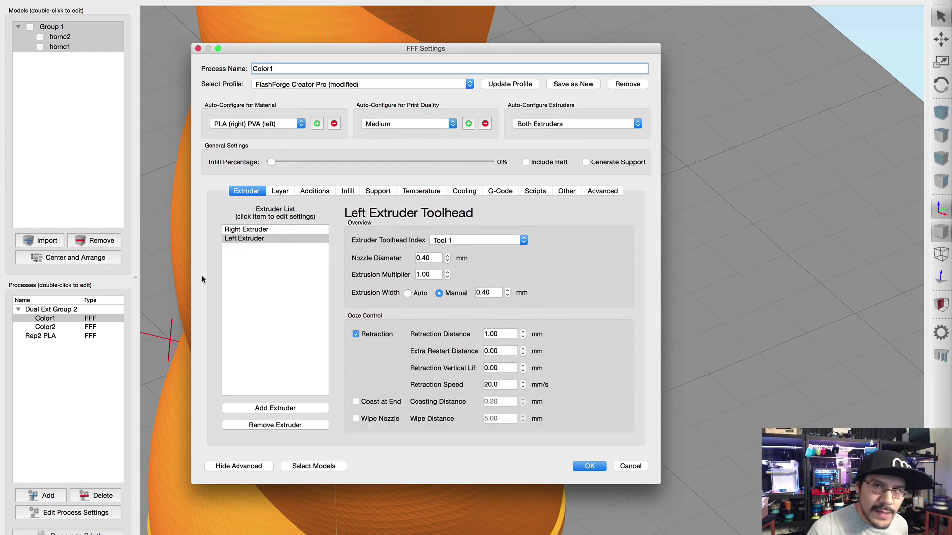
{"action": "left_click", "coordinate": [544, 194]}
{"action": "left_click", "coordinate": [566, 191]}
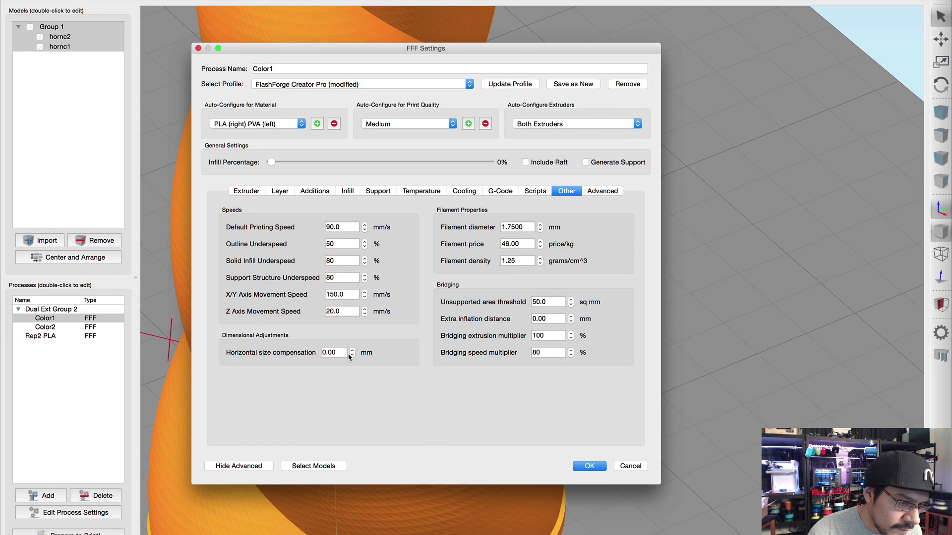
{"action": "left_click", "coordinate": [334, 356]}
{"action": "left_click_drag", "start_coordinate": [328, 353], "coordinate": [345, 354]}
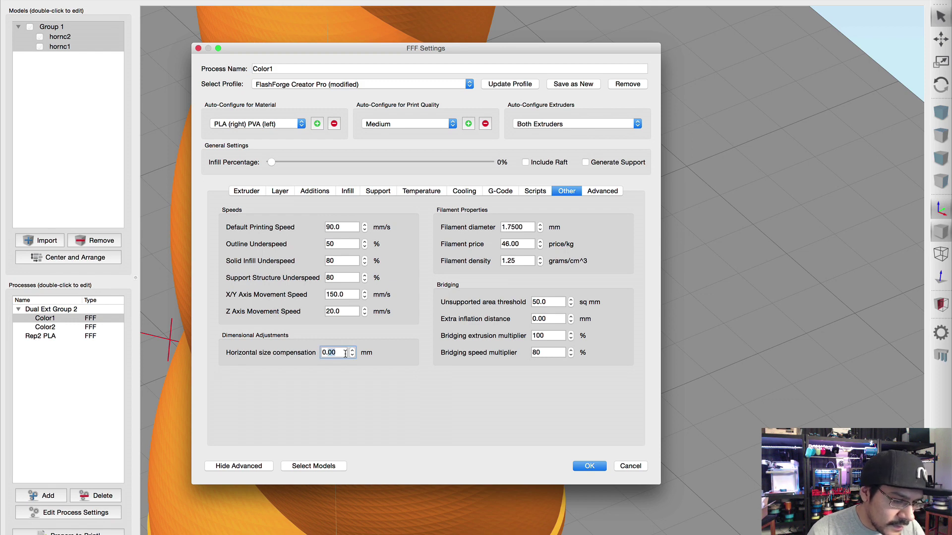
{"action": "left_click", "coordinate": [590, 467]}
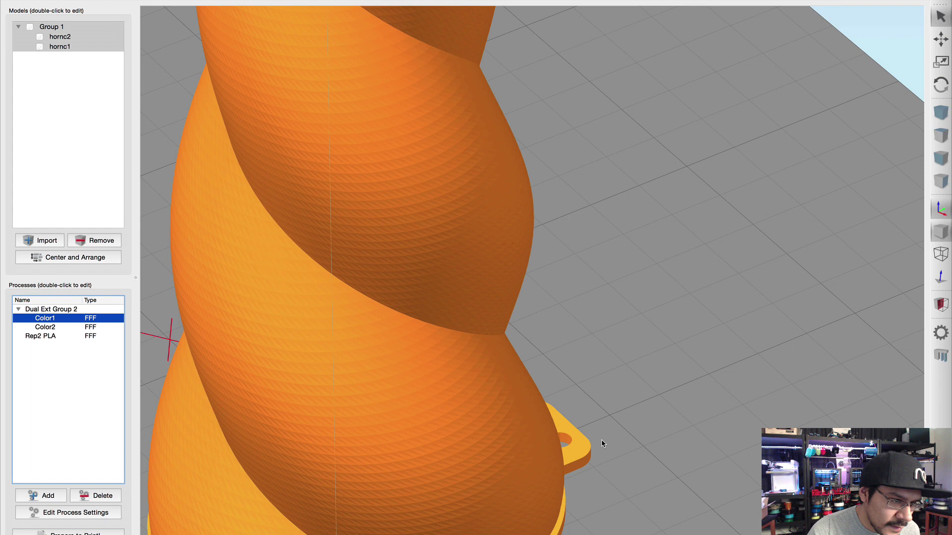
Prepare the print with Color1, Color2 and Rep2 PLA in continuous layer-by-layer mode, continuing despite the overlapping processes
{"action": "left_click", "coordinate": [80, 532]}
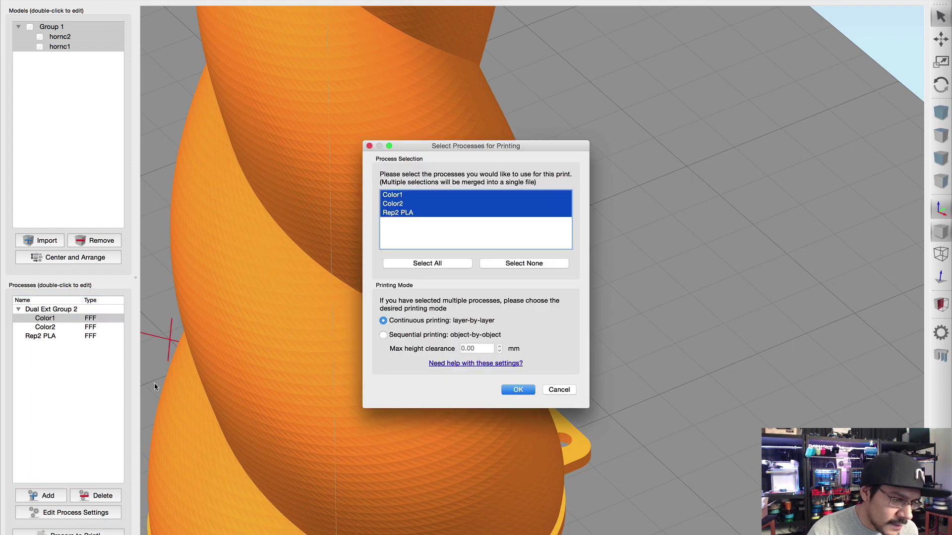
{"action": "left_click", "coordinate": [519, 390]}
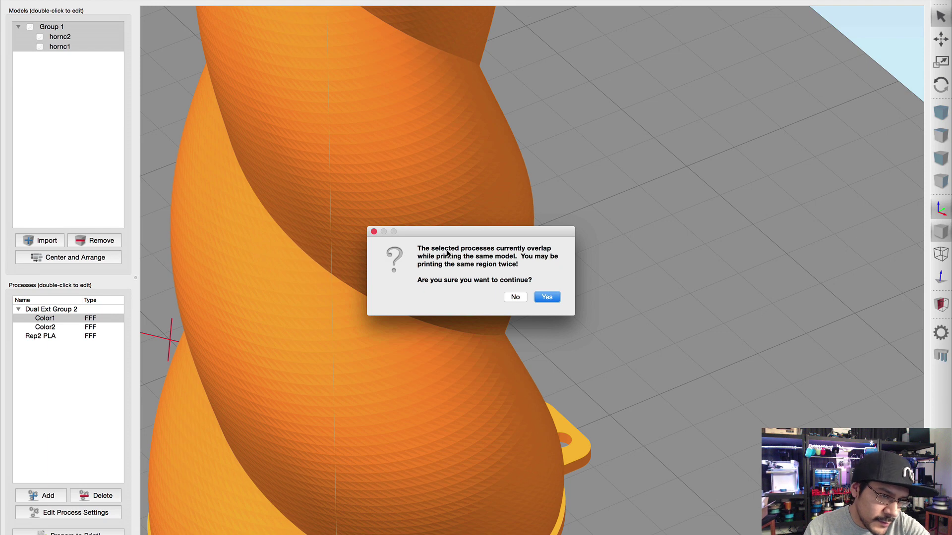
{"action": "left_click", "coordinate": [547, 298]}
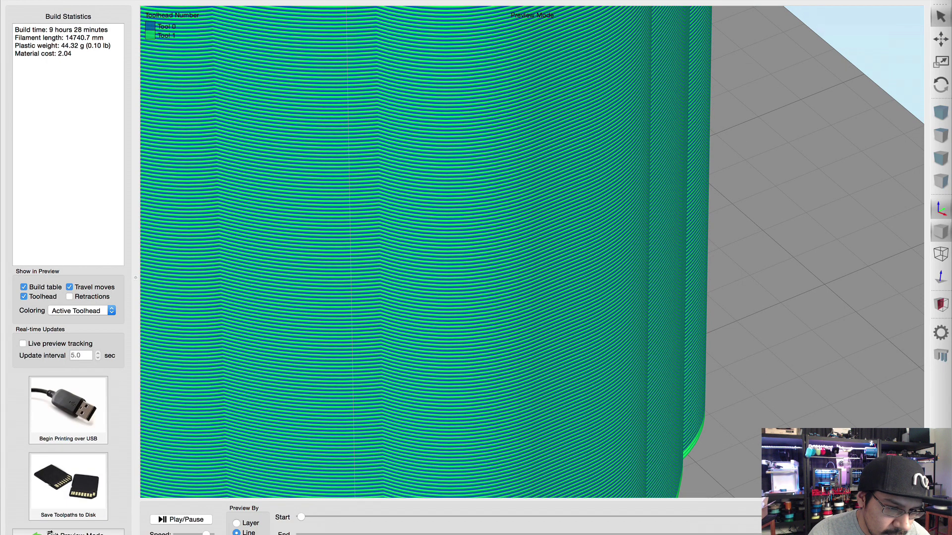
Examine the two-color walls and ooze shield at increasing heights up to the horn's tip in the toolpath preview, then leave the preview
{"action": "left_click_drag", "start_coordinate": [917, 534], "coordinate": [456, 534]}
{"action": "scroll", "coordinate": [357, 258], "scroll_direction": "up", "scroll_amount": 1}
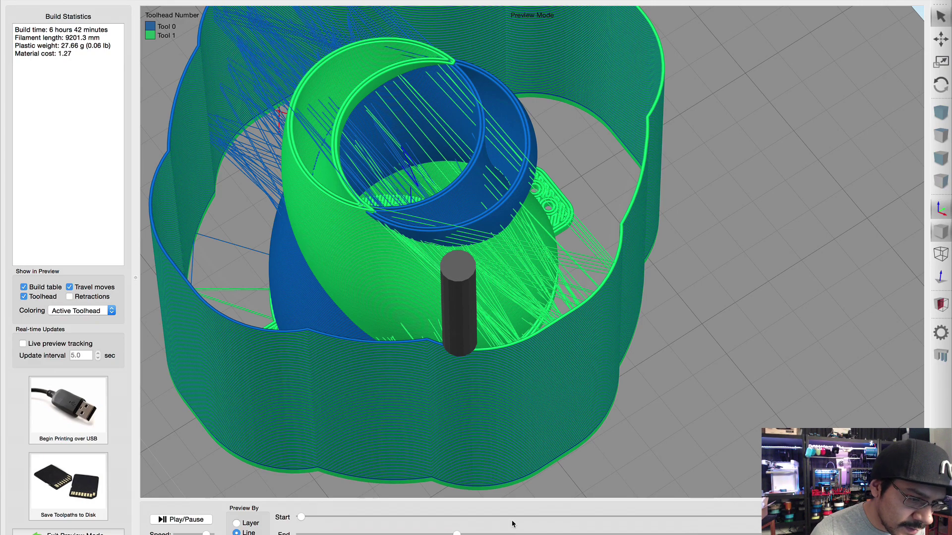
{"action": "left_click_drag", "start_coordinate": [529, 533], "coordinate": [635, 534]}
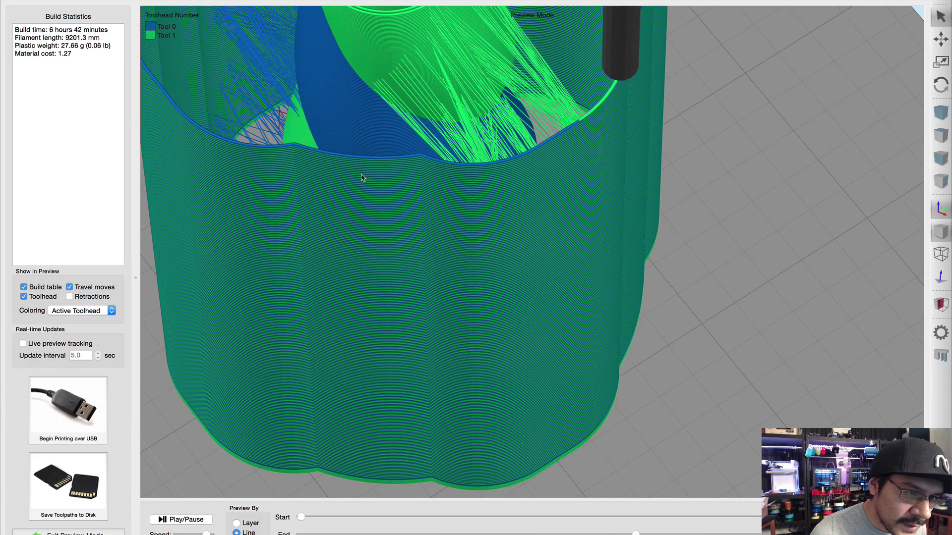
{"action": "left_click_drag", "start_coordinate": [380, 94], "coordinate": [388, 179]}
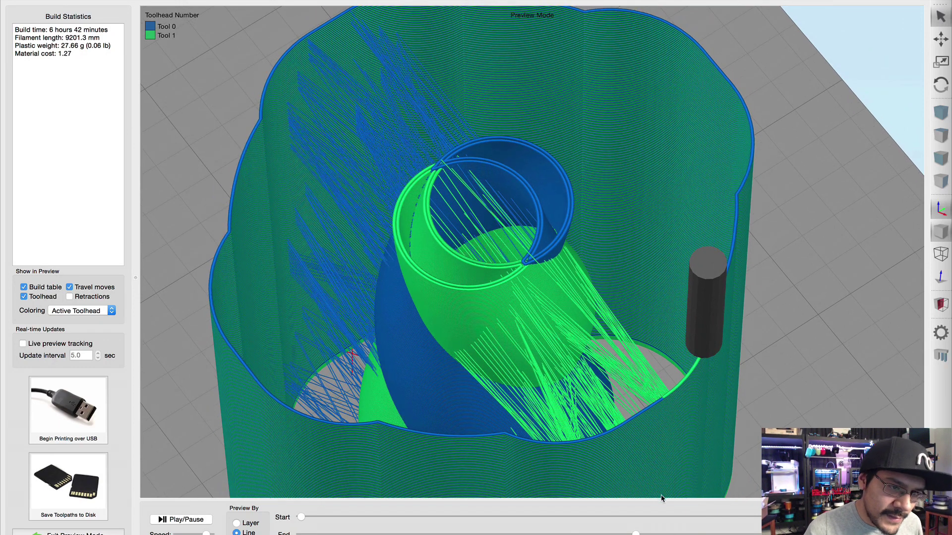
{"action": "left_click_drag", "start_coordinate": [635, 534], "coordinate": [858, 534]}
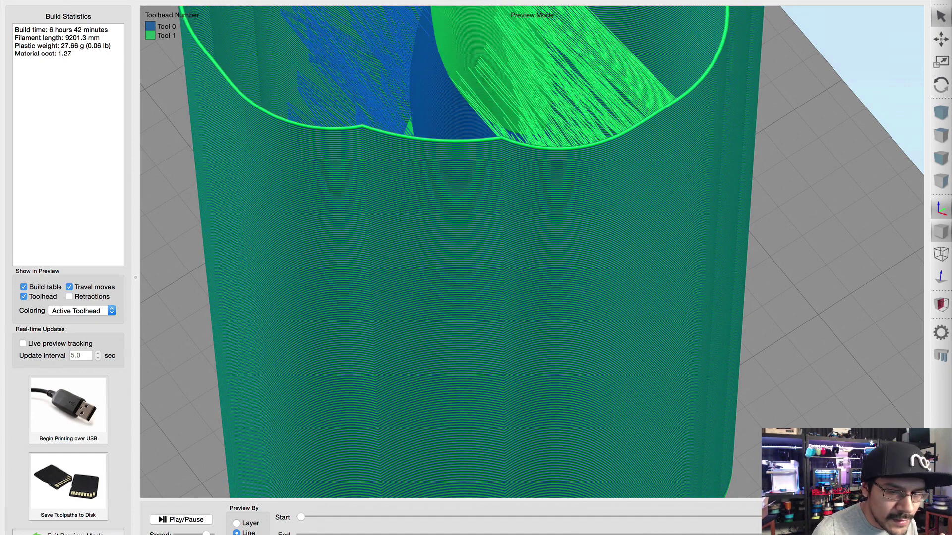
{"action": "left_click_drag", "start_coordinate": [342, 74], "coordinate": [323, 156]}
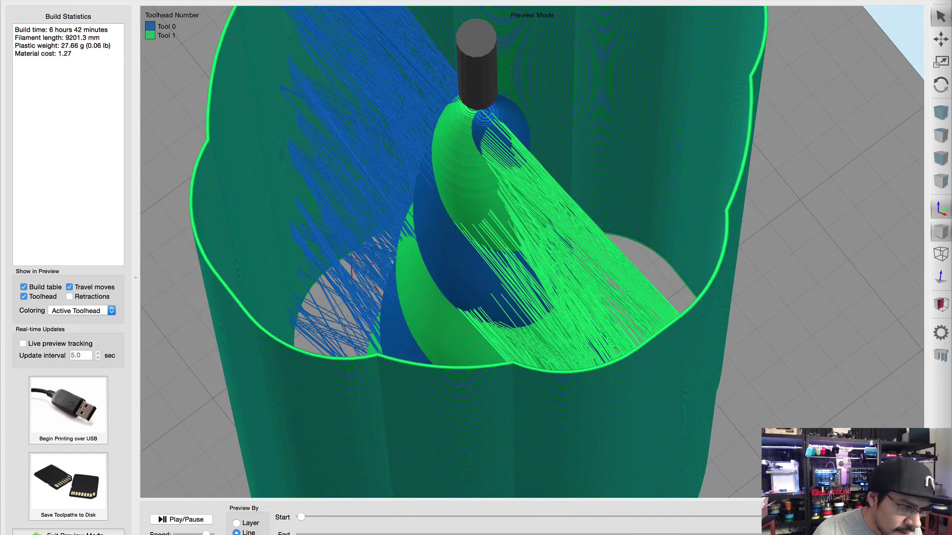
{"action": "left_click", "coordinate": [74, 533]}
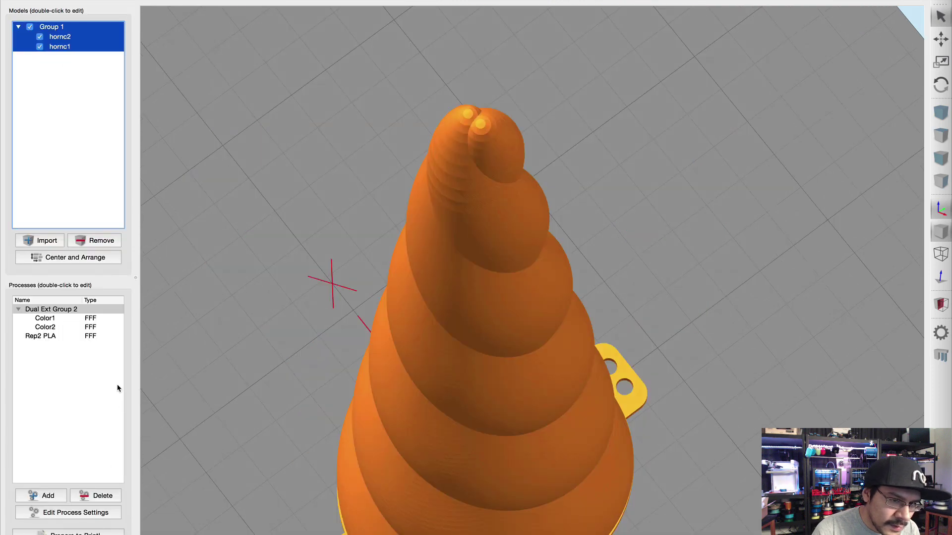